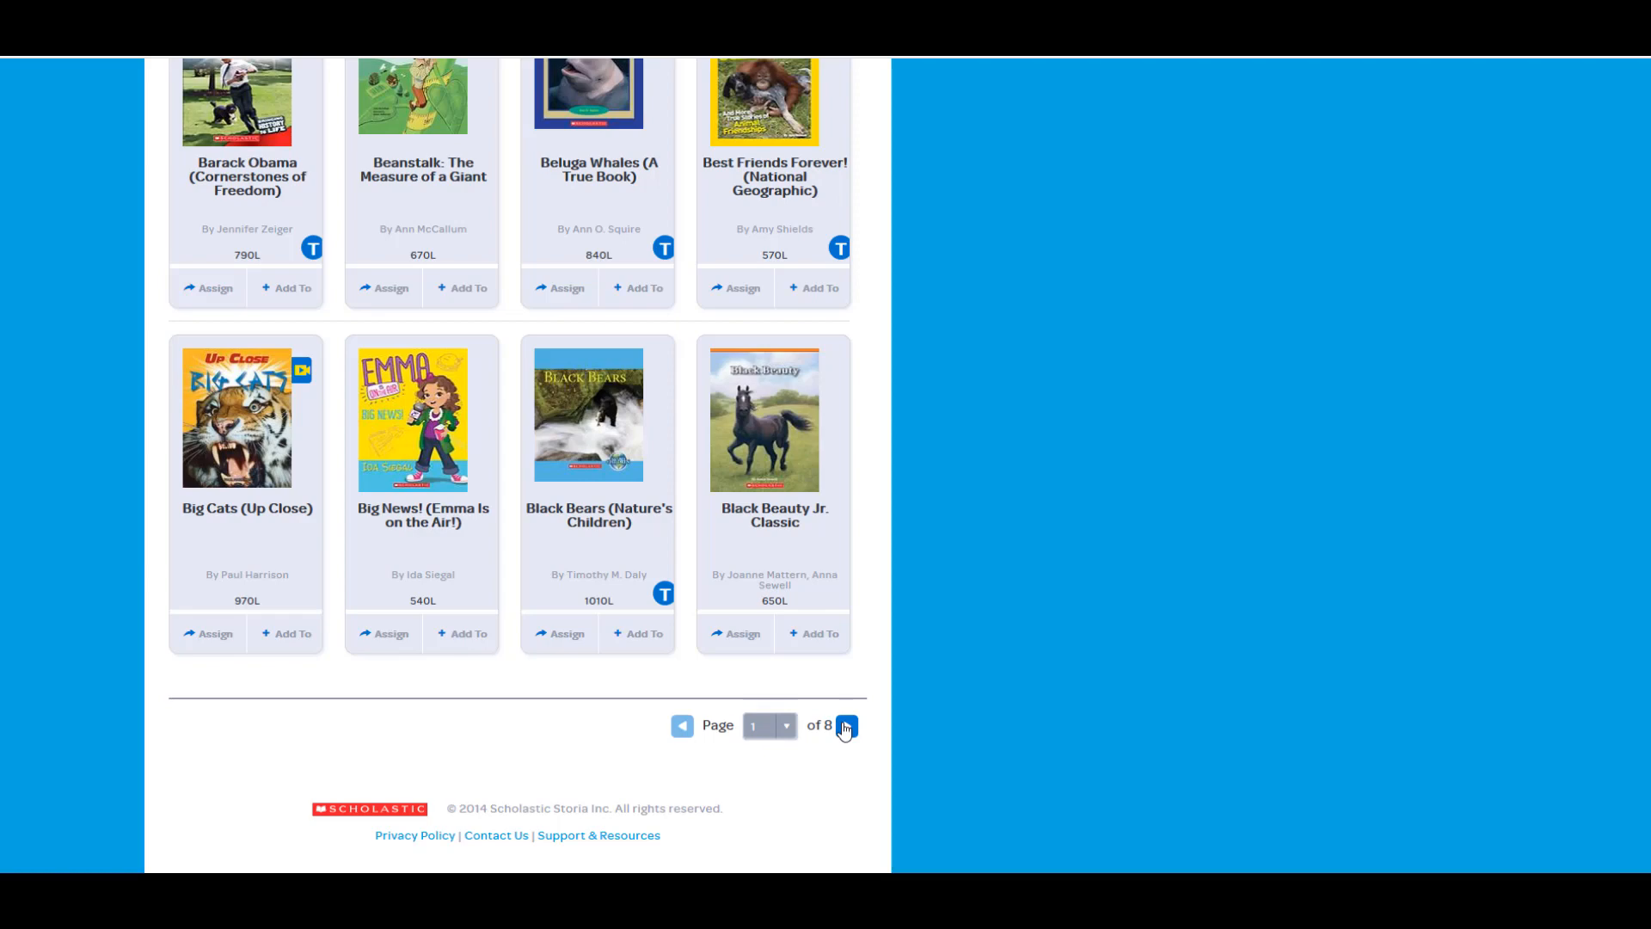
Advance the All eBooks list to its next page
click(847, 727)
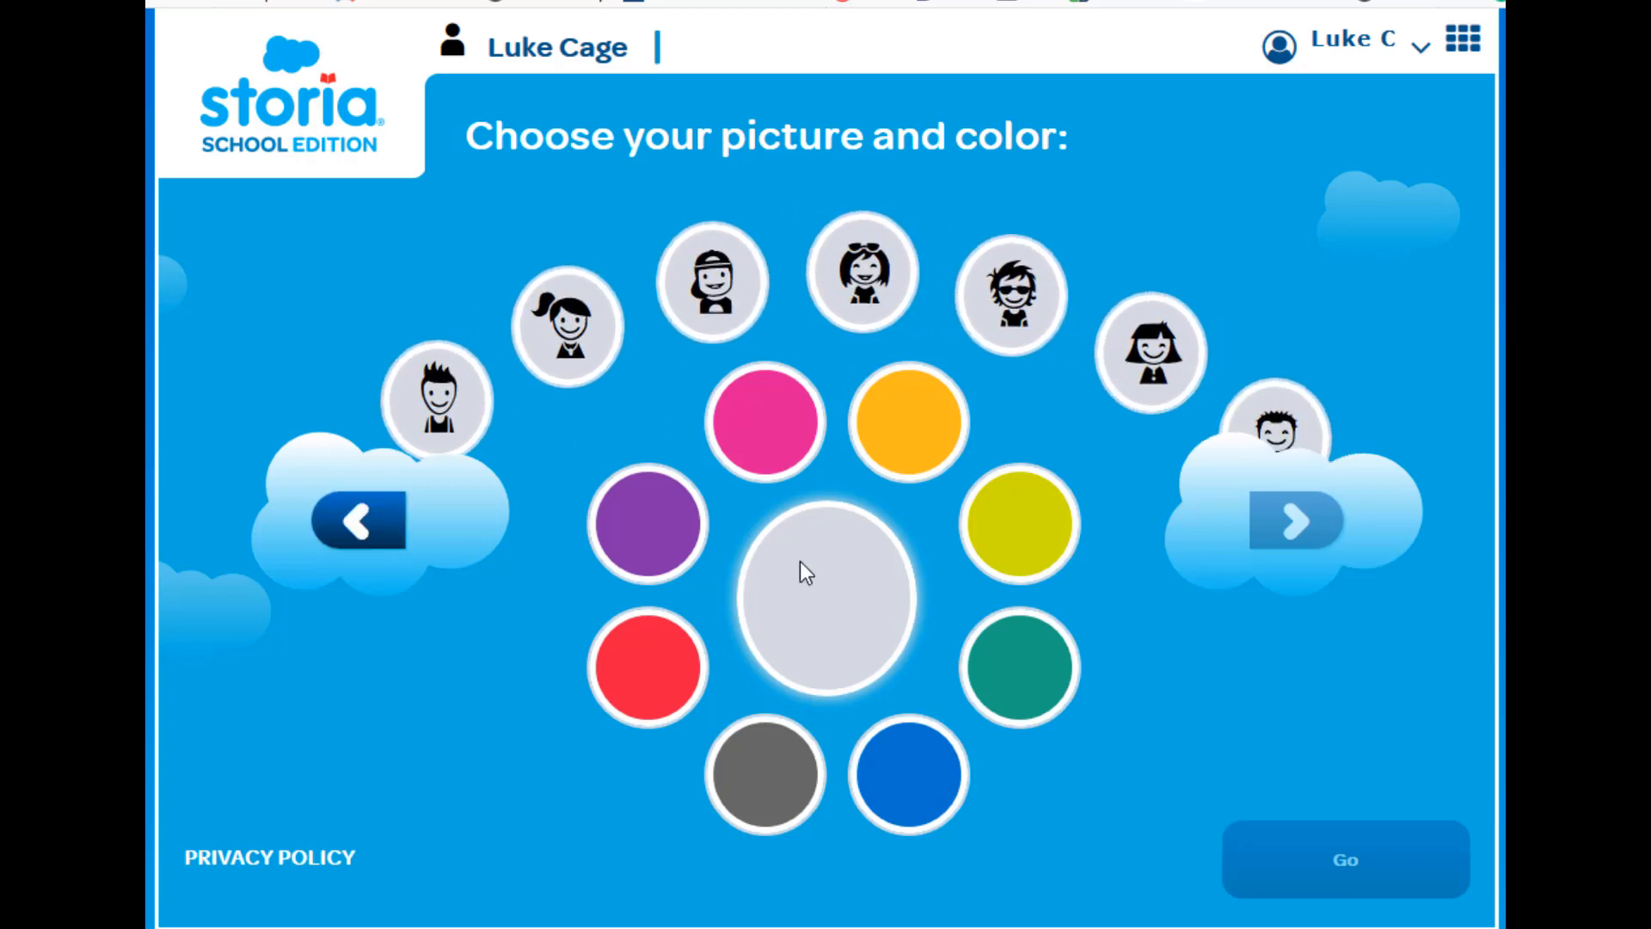
Choose the sunglasses avatar, then highlight the words 'Mrs. Green' in green in the book
click(1012, 326)
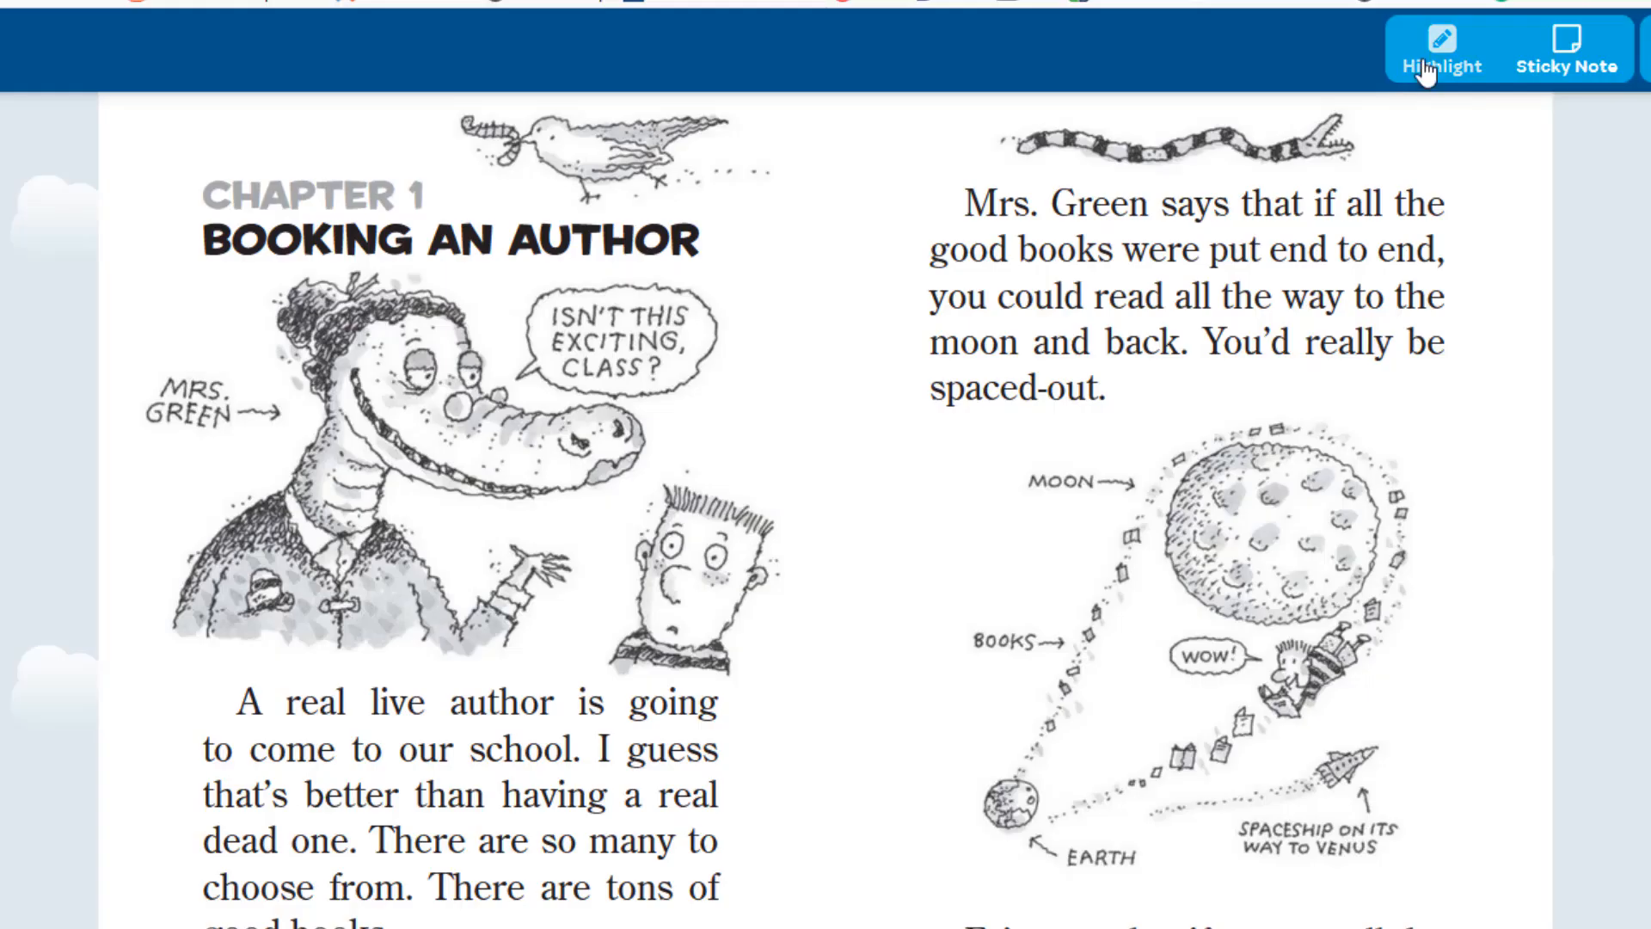
click(1413, 62)
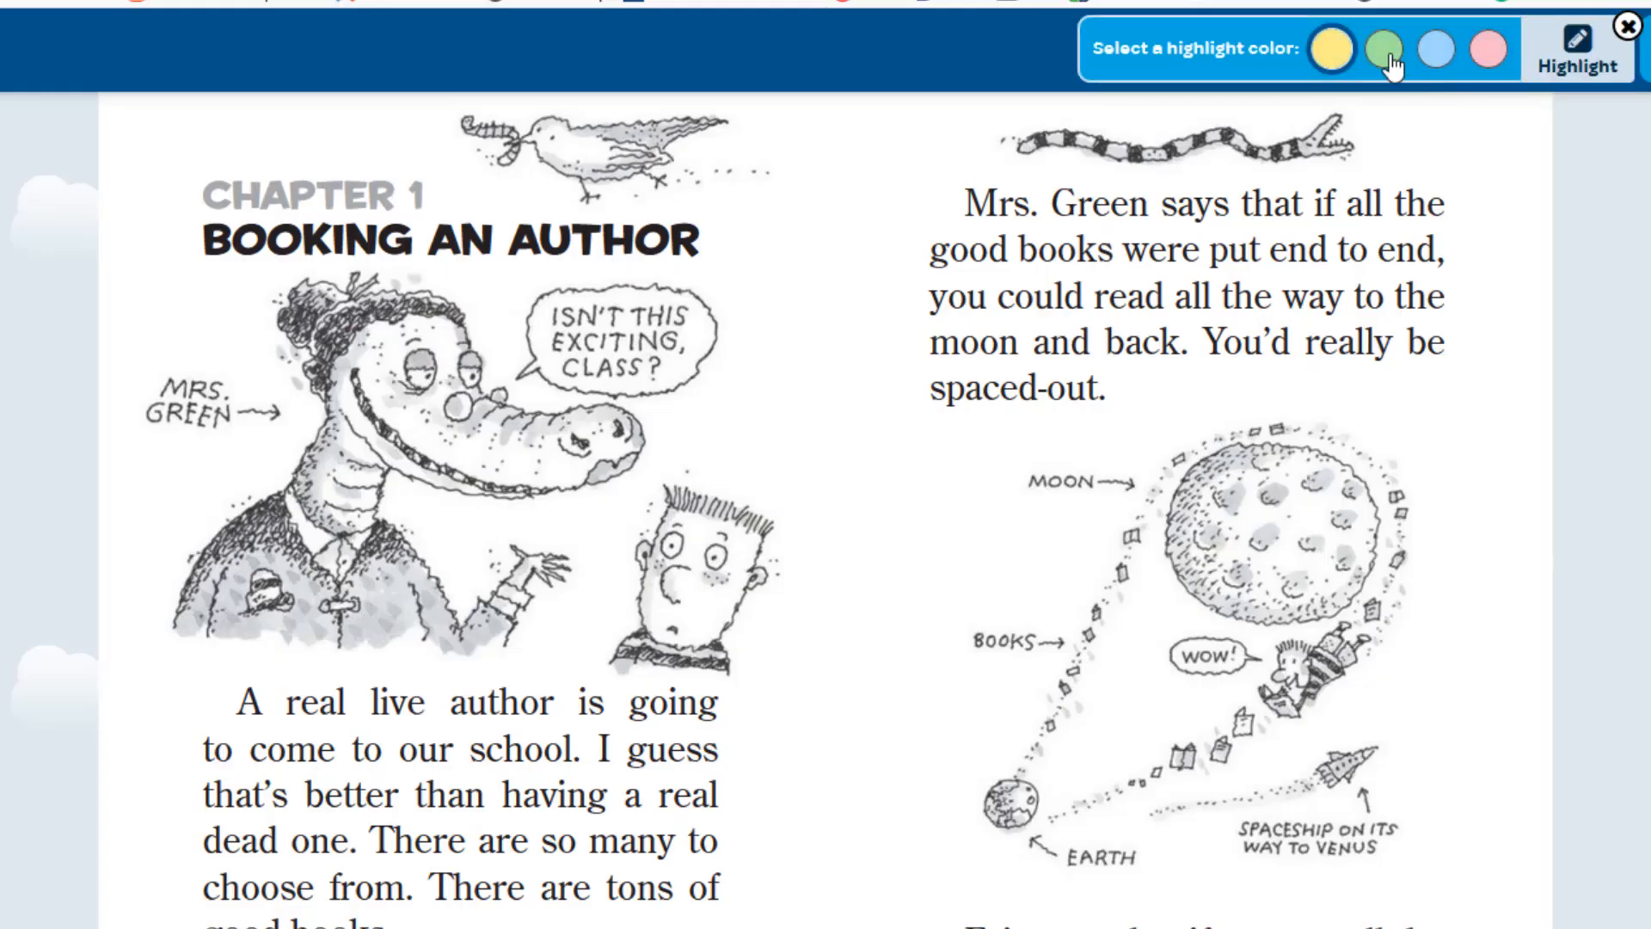
click(1386, 55)
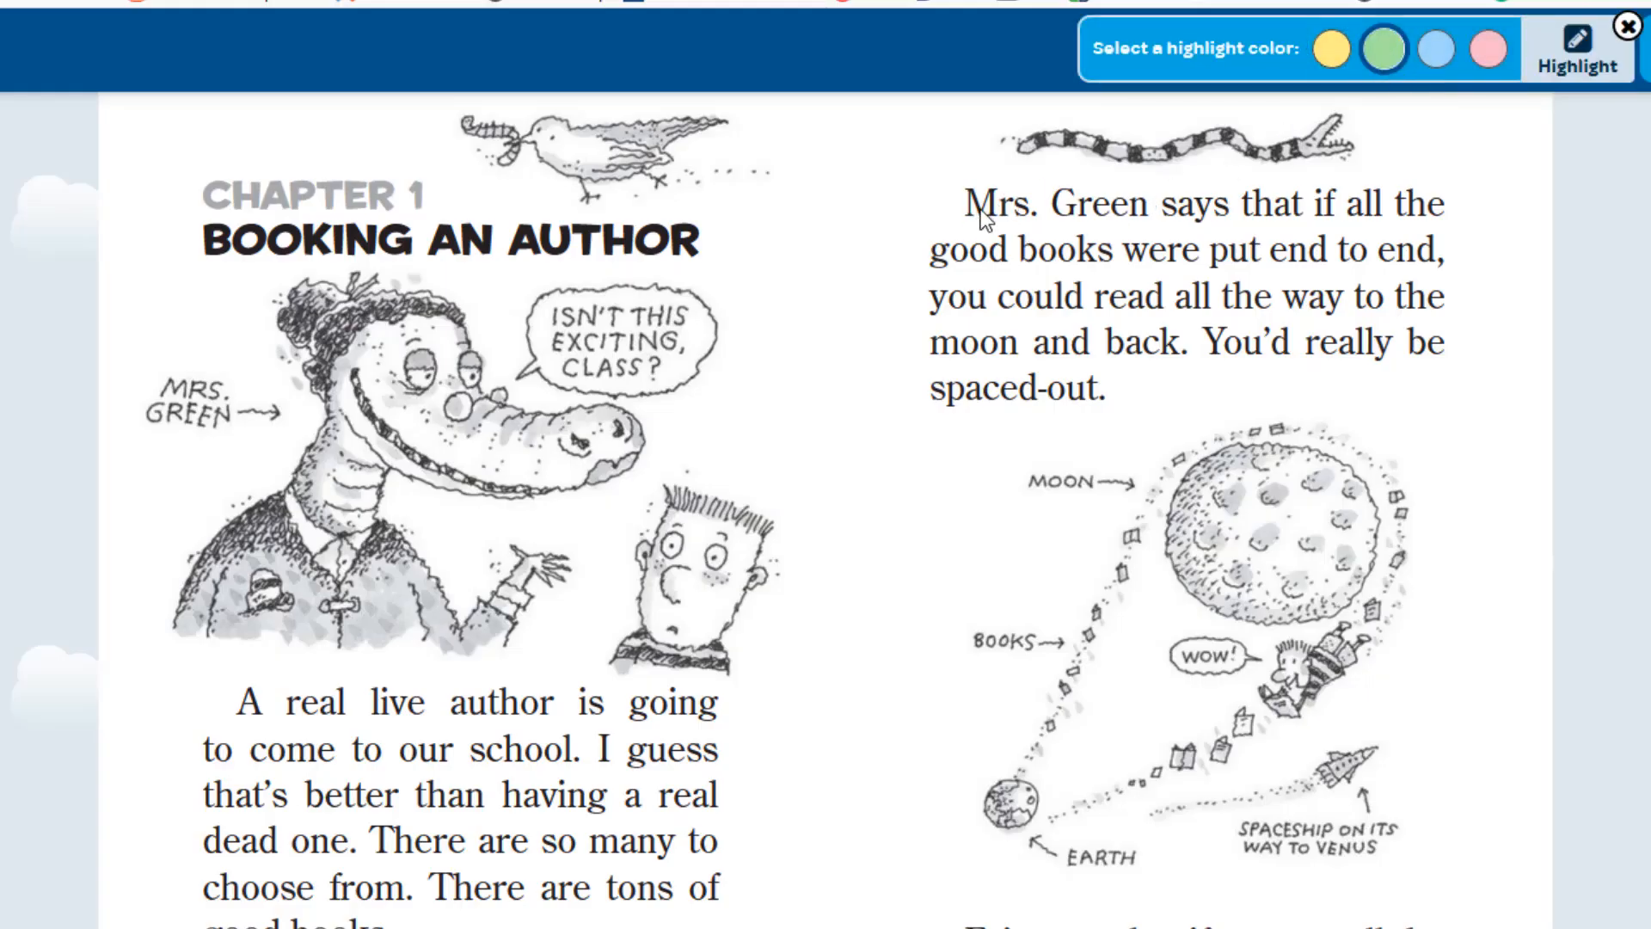
drag(980, 209, 1008, 209)
click(1066, 210)
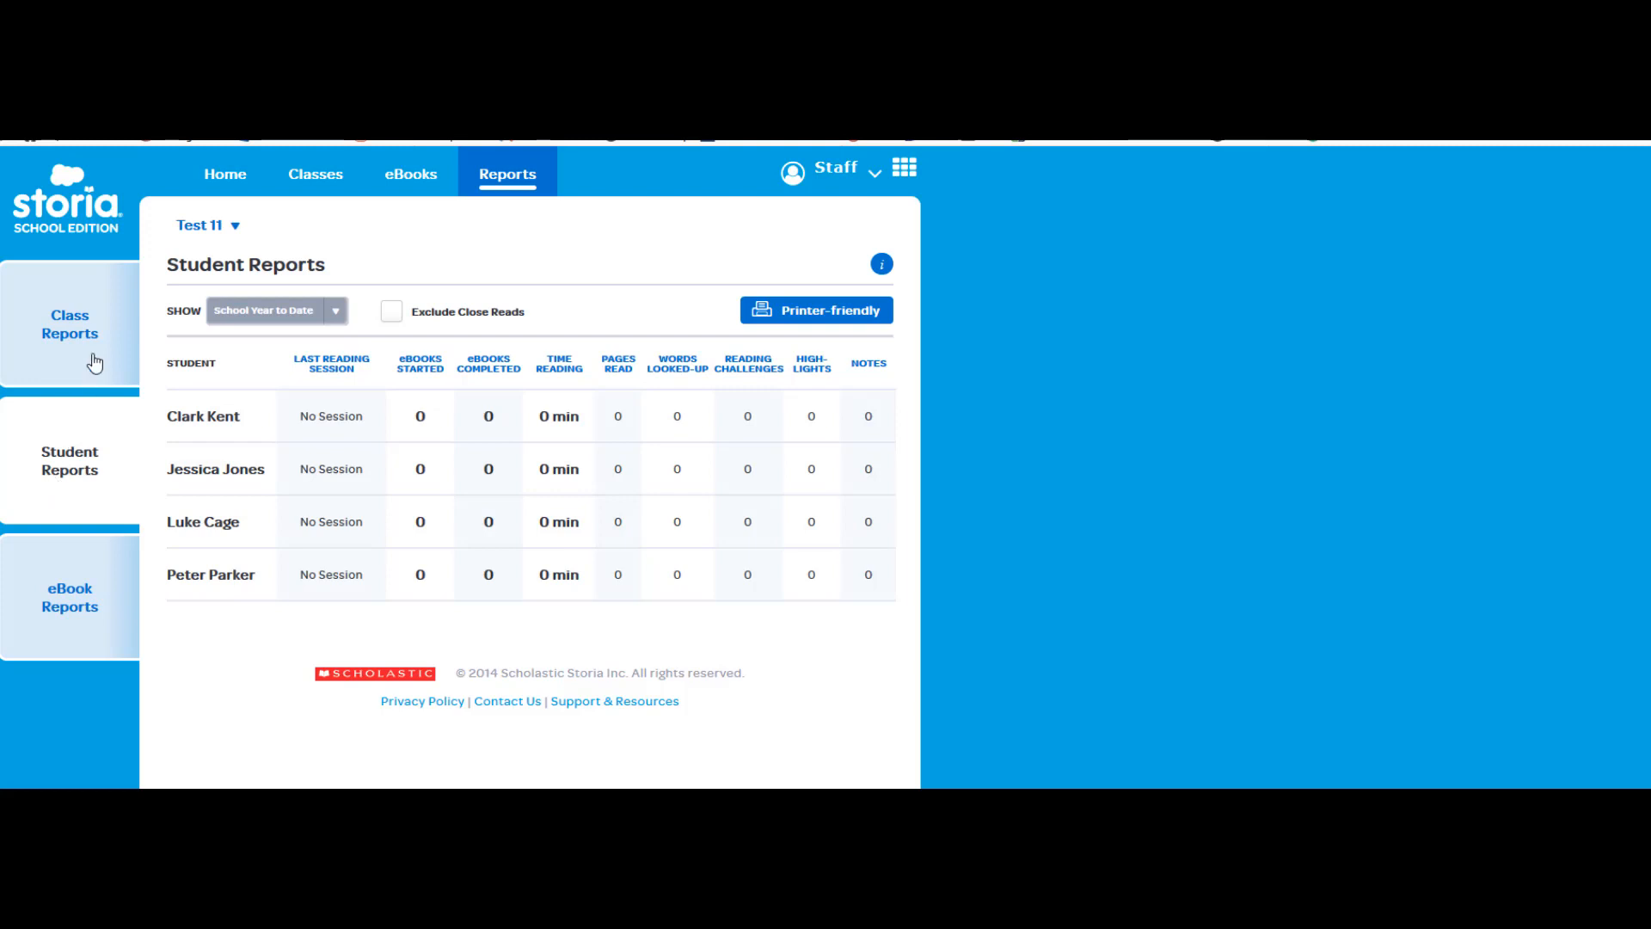
Open Class Reports from the left sidebar
click(91, 332)
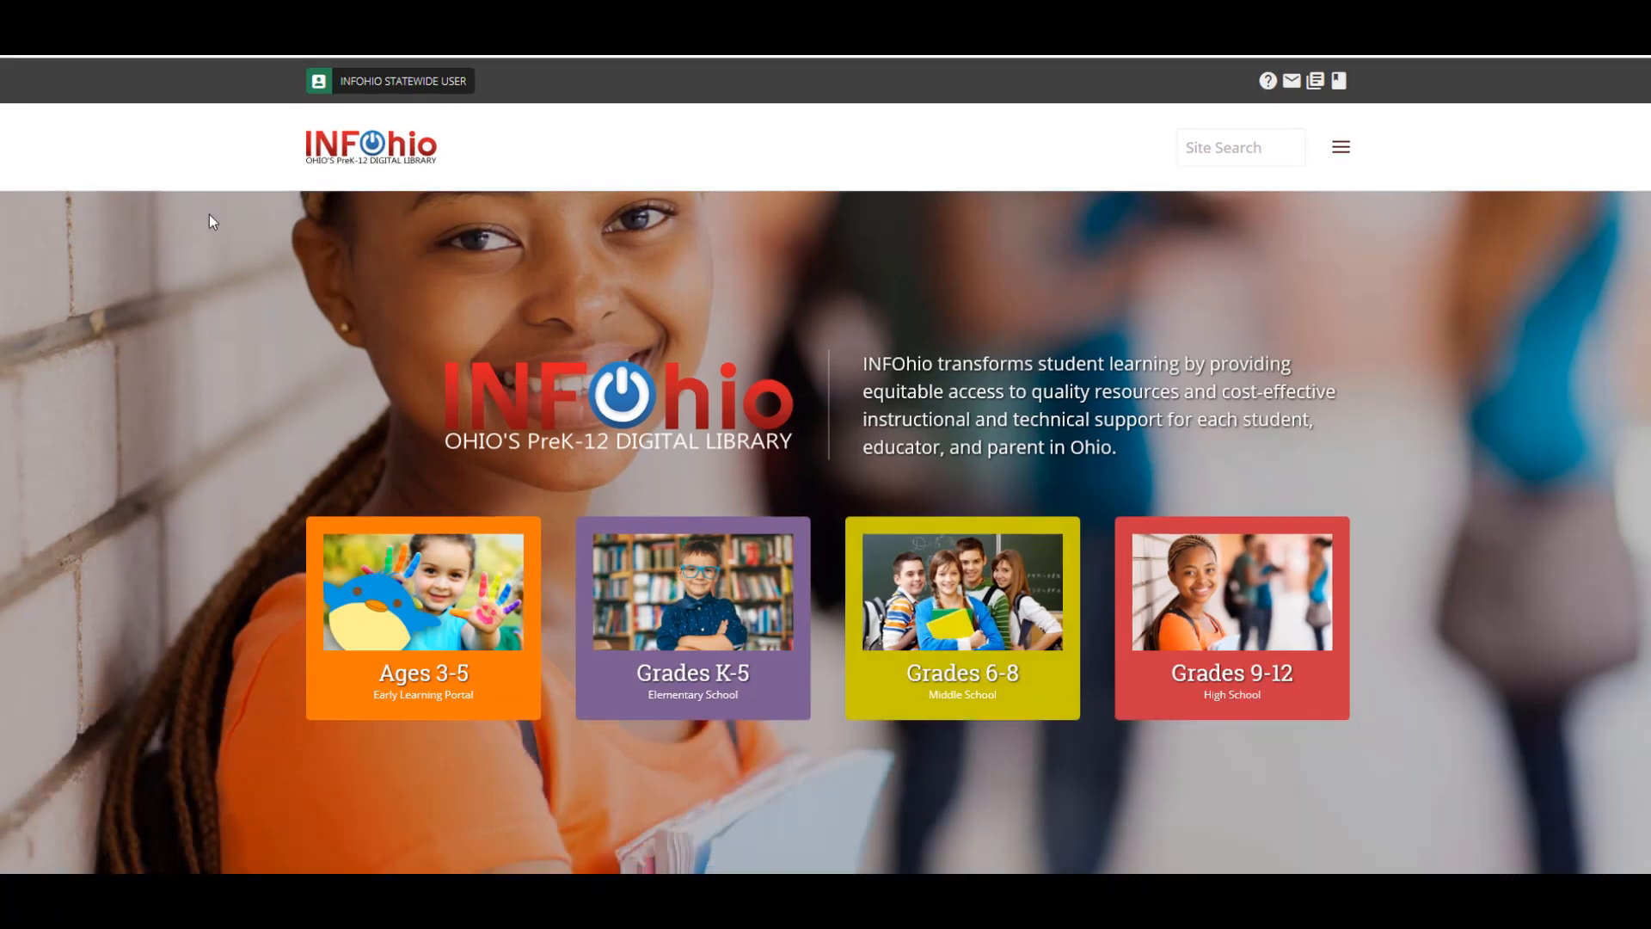
Go to Grades K-5 resources and open the Storia resource details page
click(601, 529)
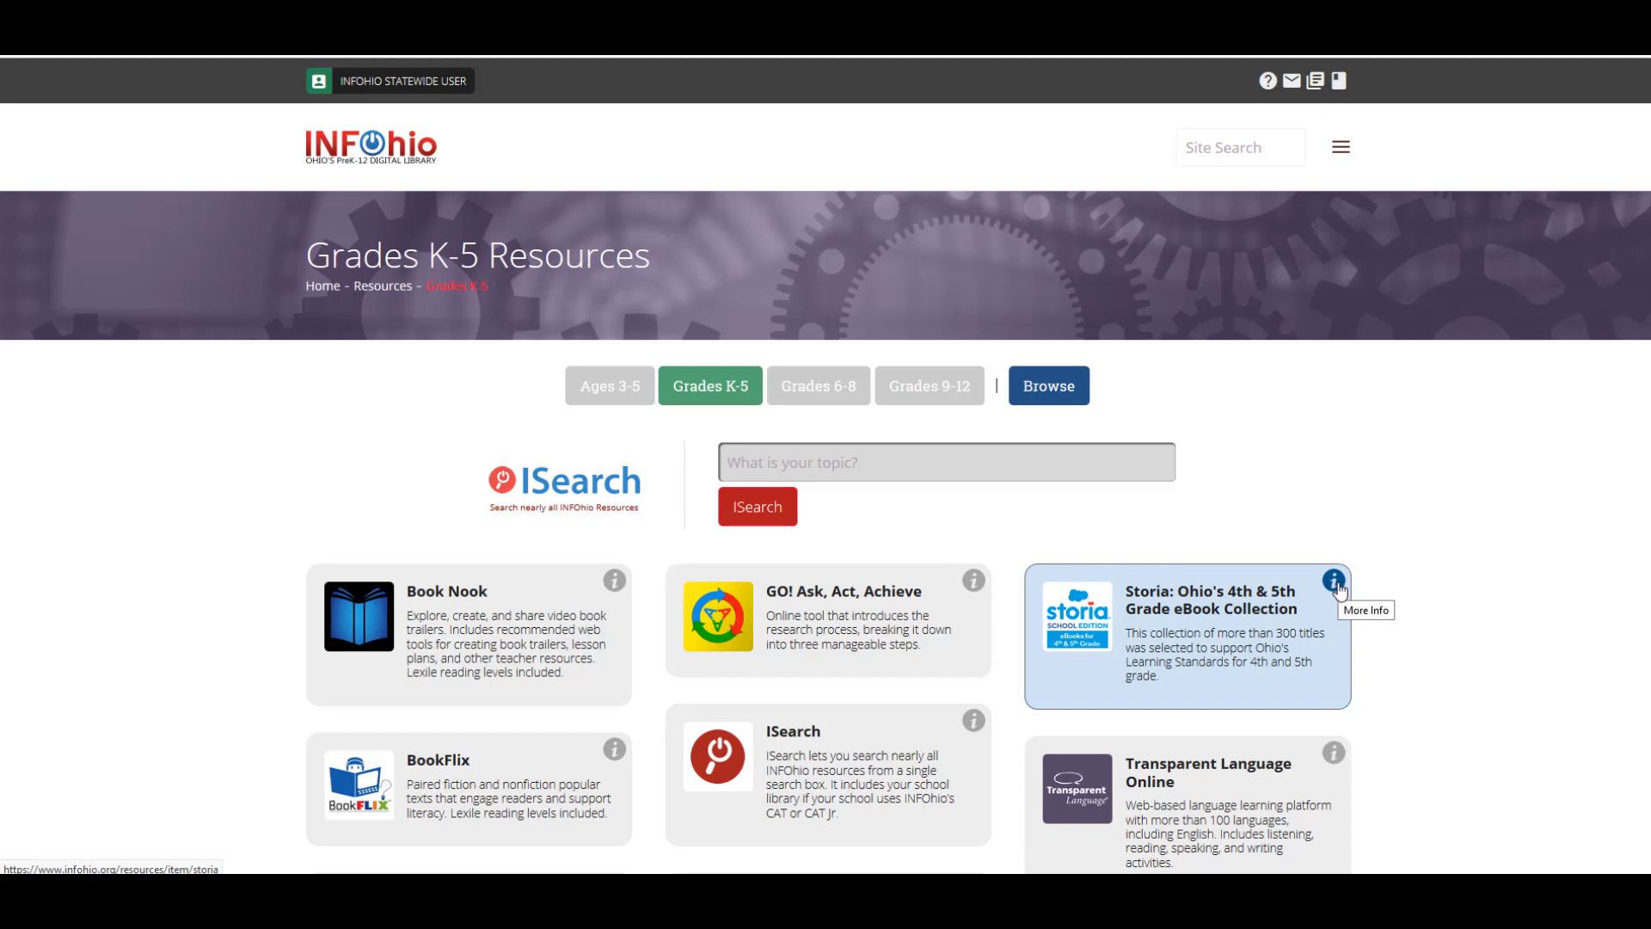
click(1338, 587)
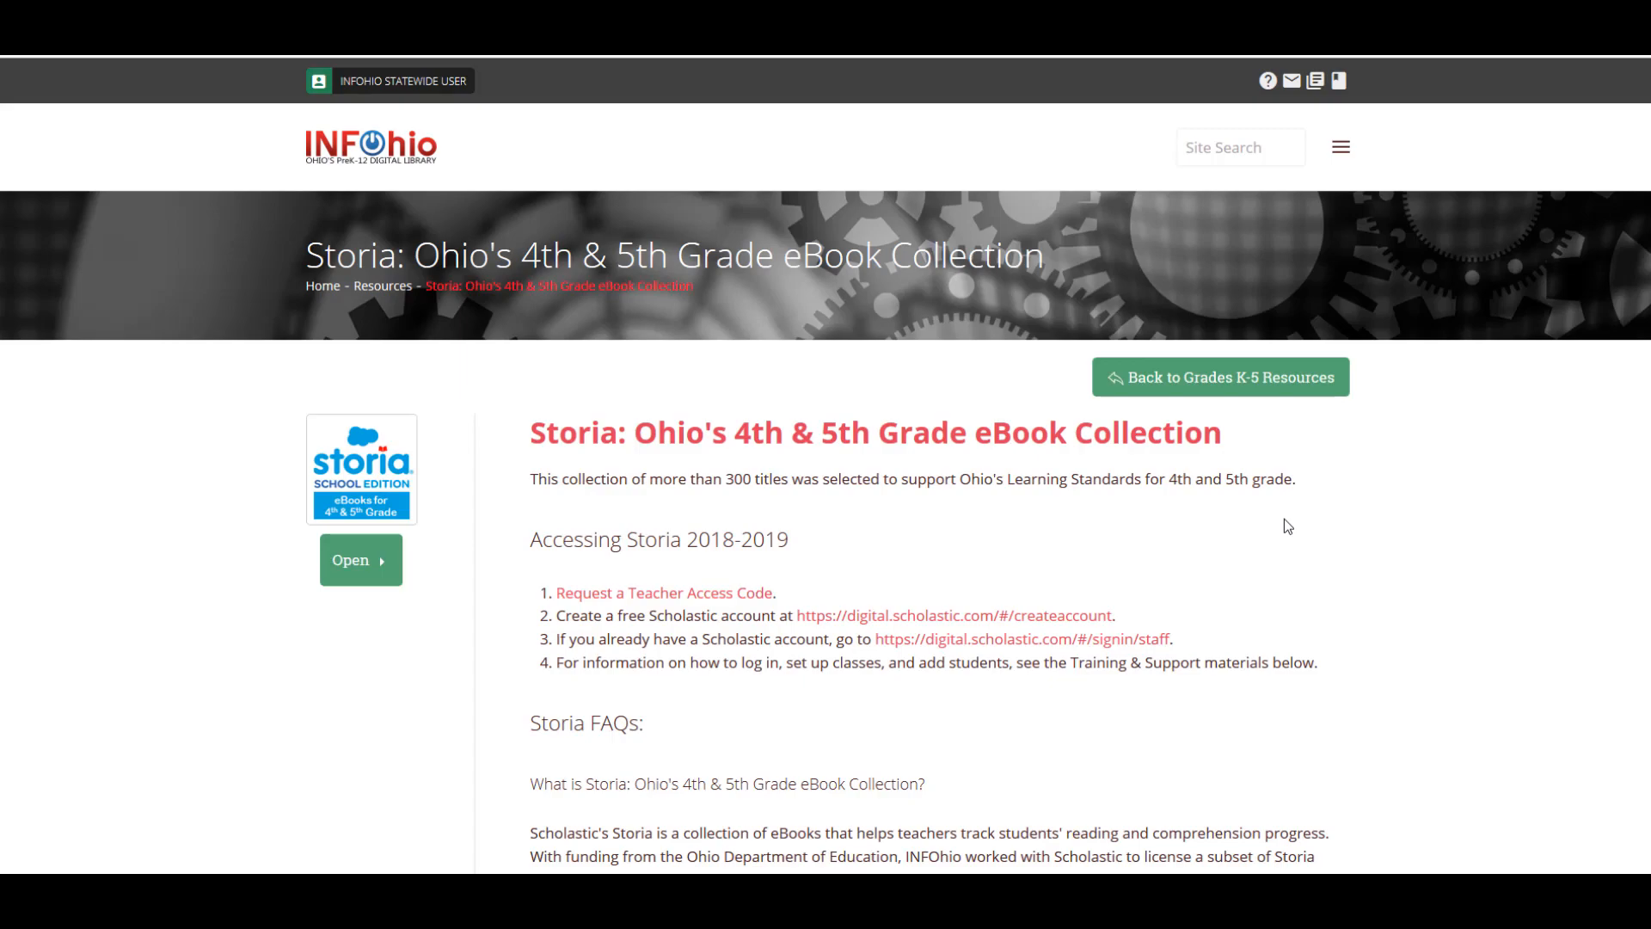
scroll(1260, 530, down, 10)
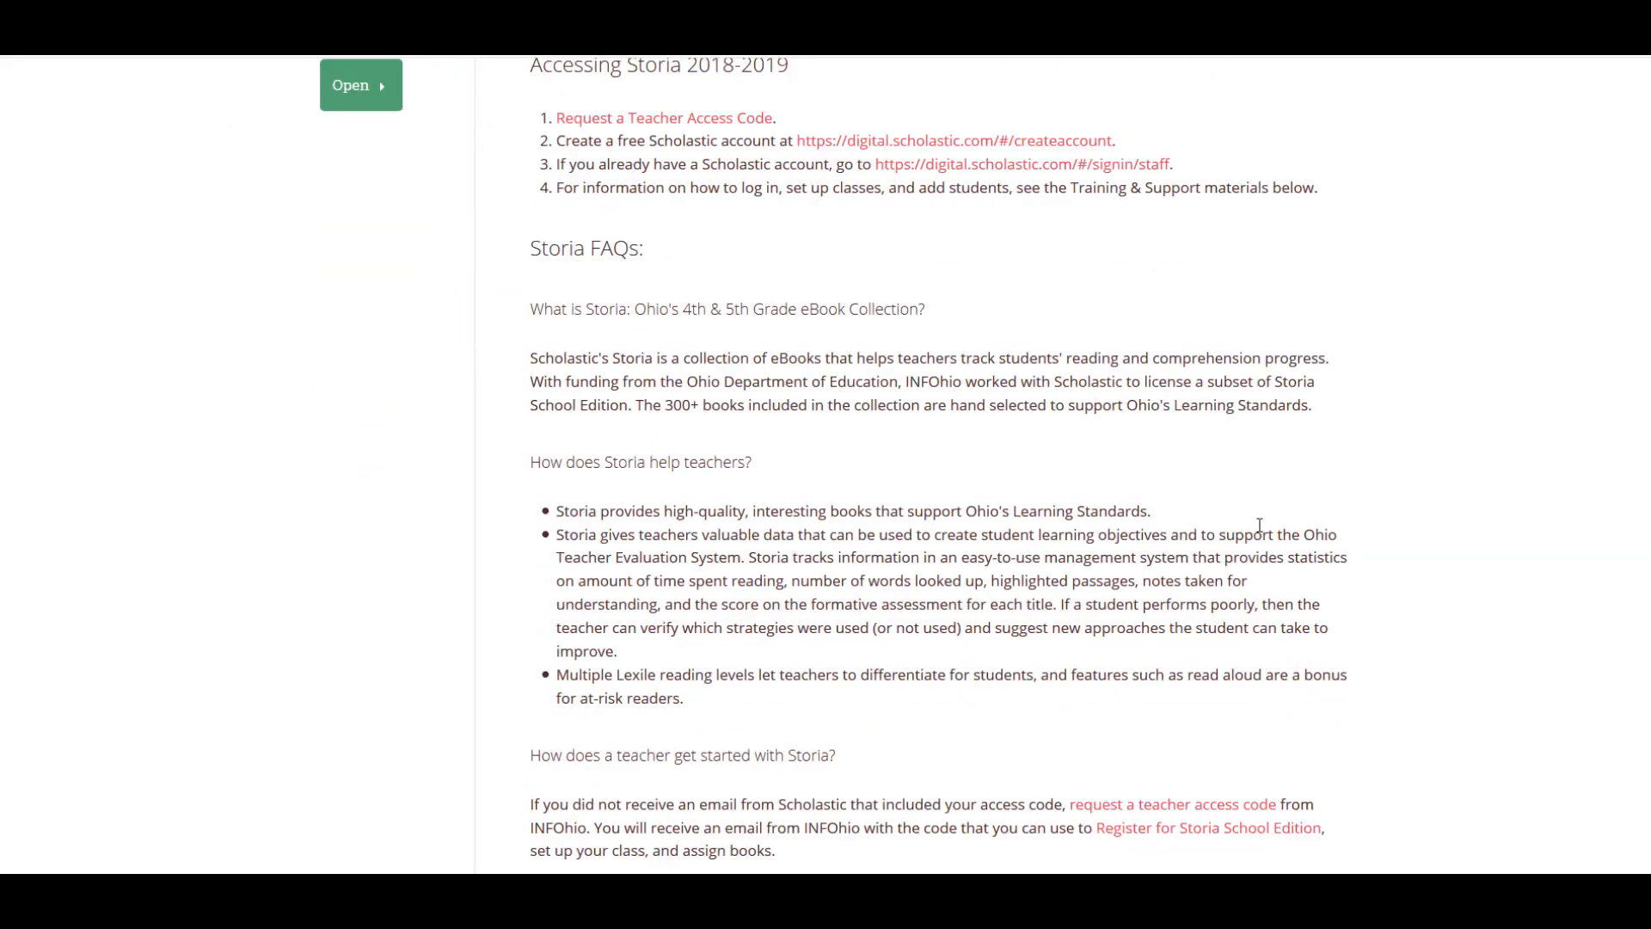
scroll(1260, 530, down, 15)
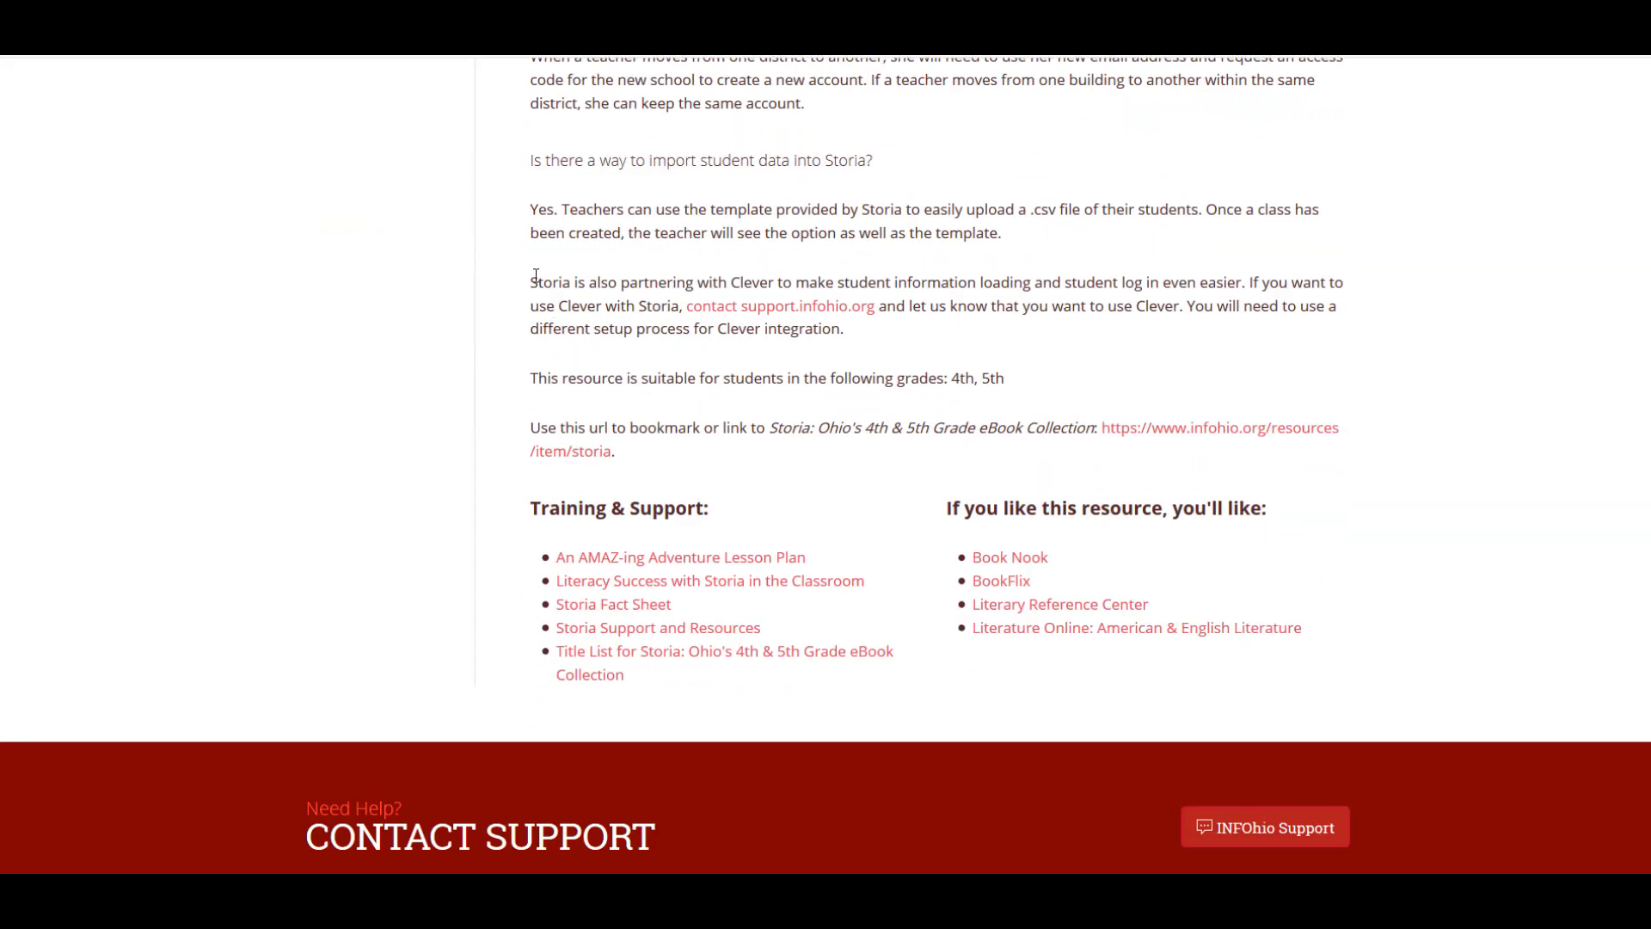
drag(531, 282, 871, 342)
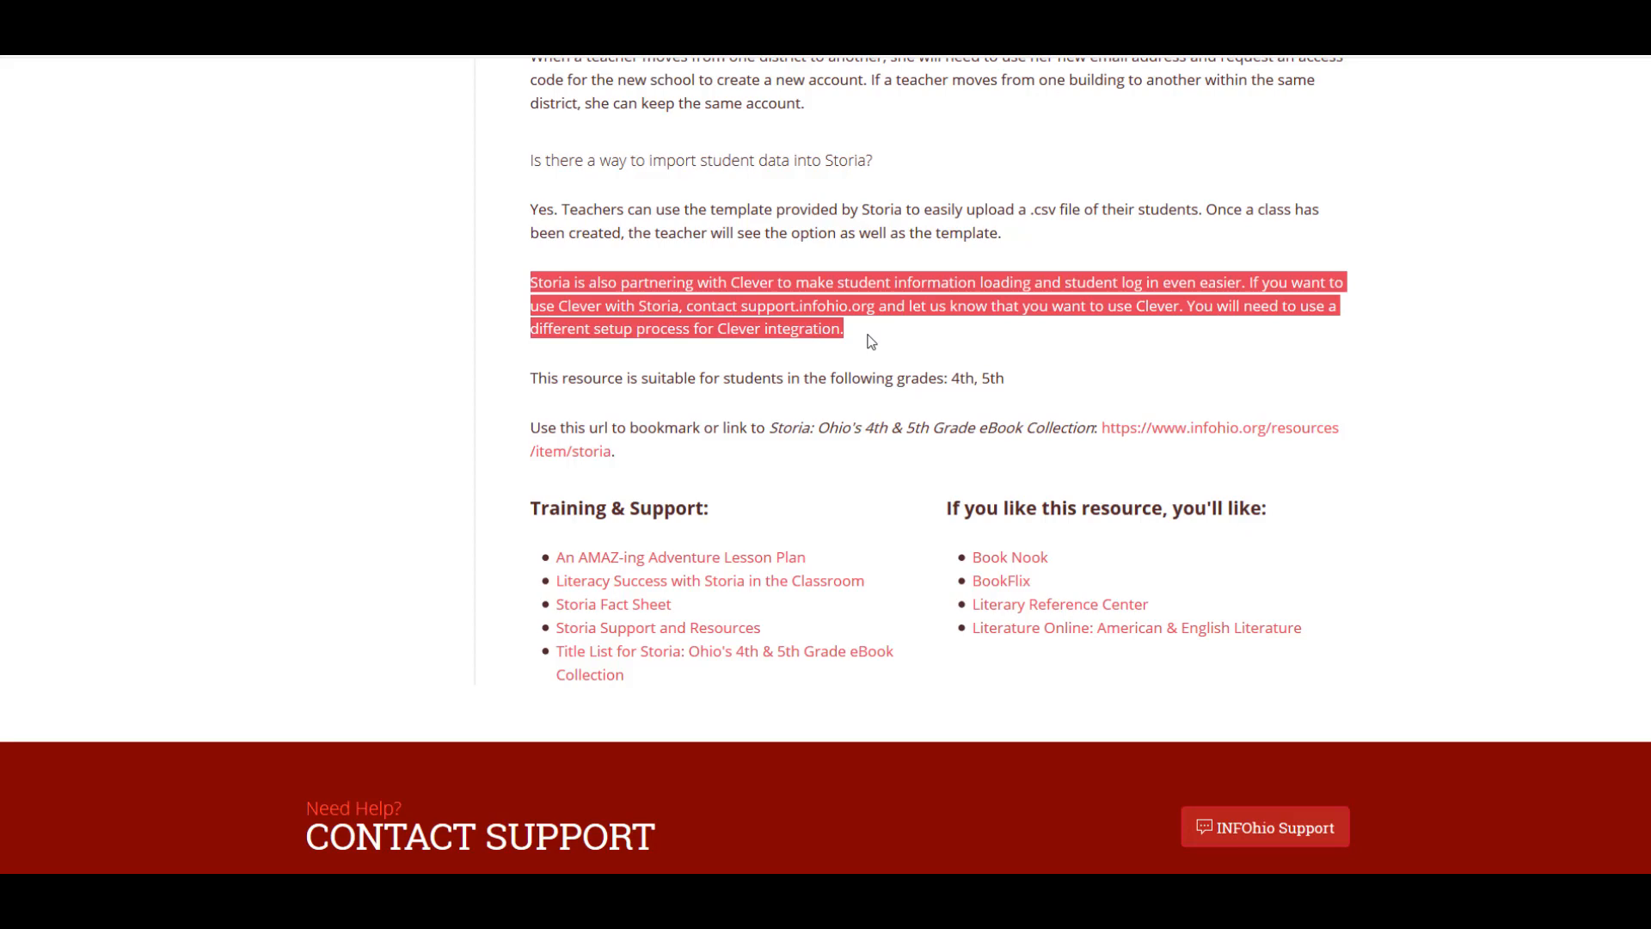
click(871, 341)
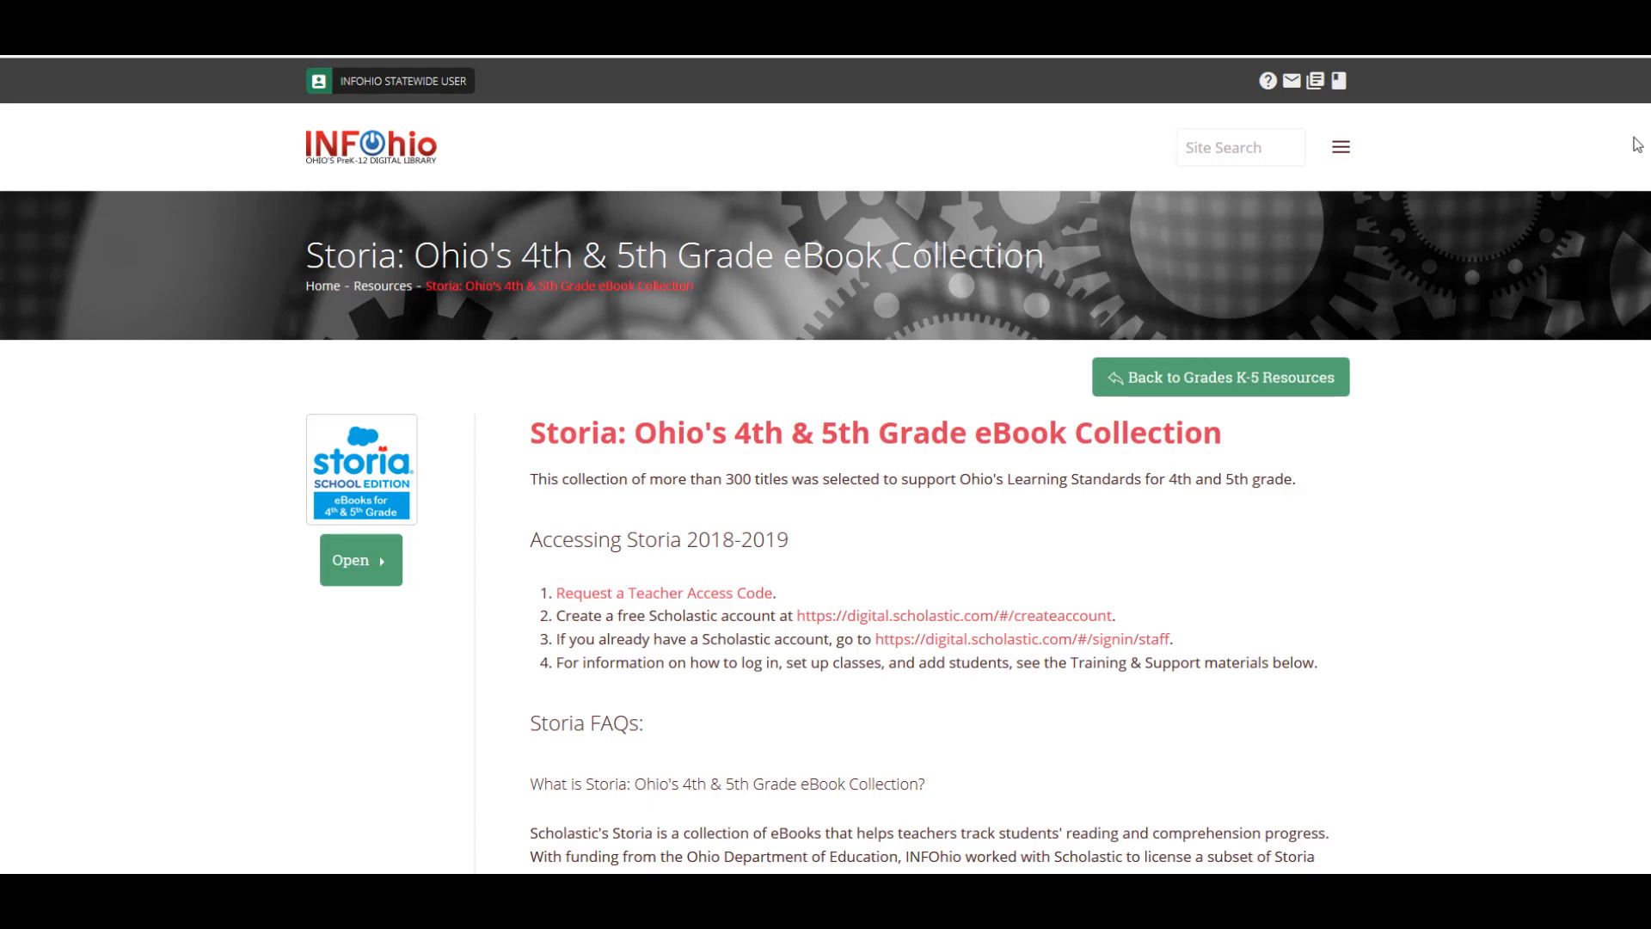
Start the teacher access code request by entering and confirming the teacher's school e-mail
click(709, 600)
click(473, 695)
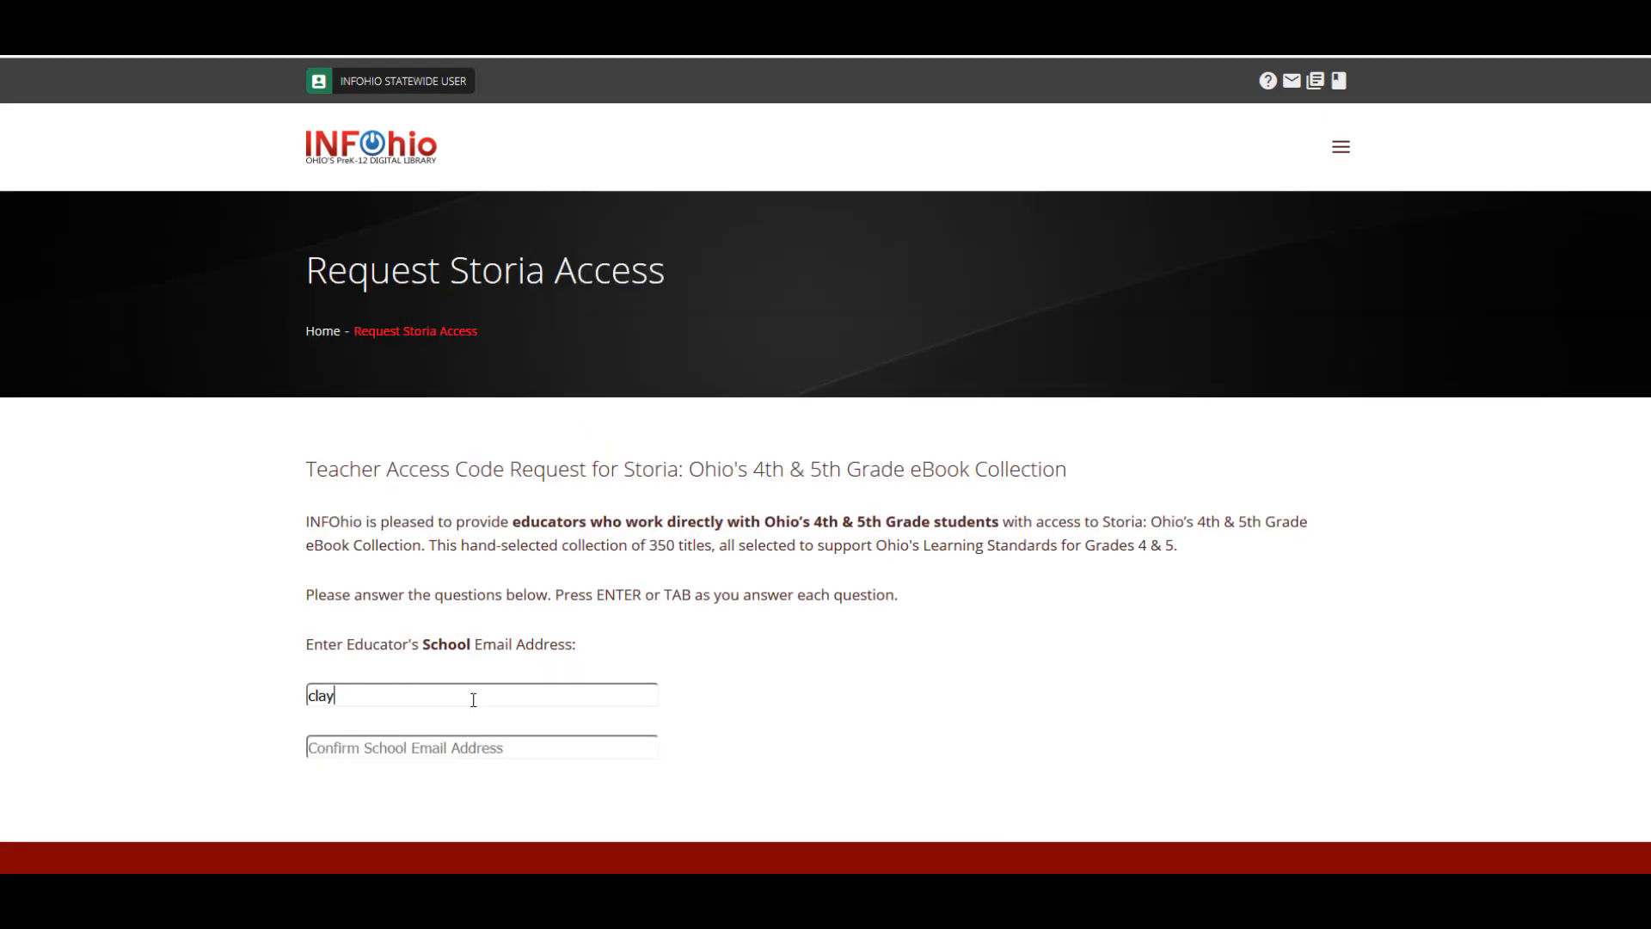
key(Tab)
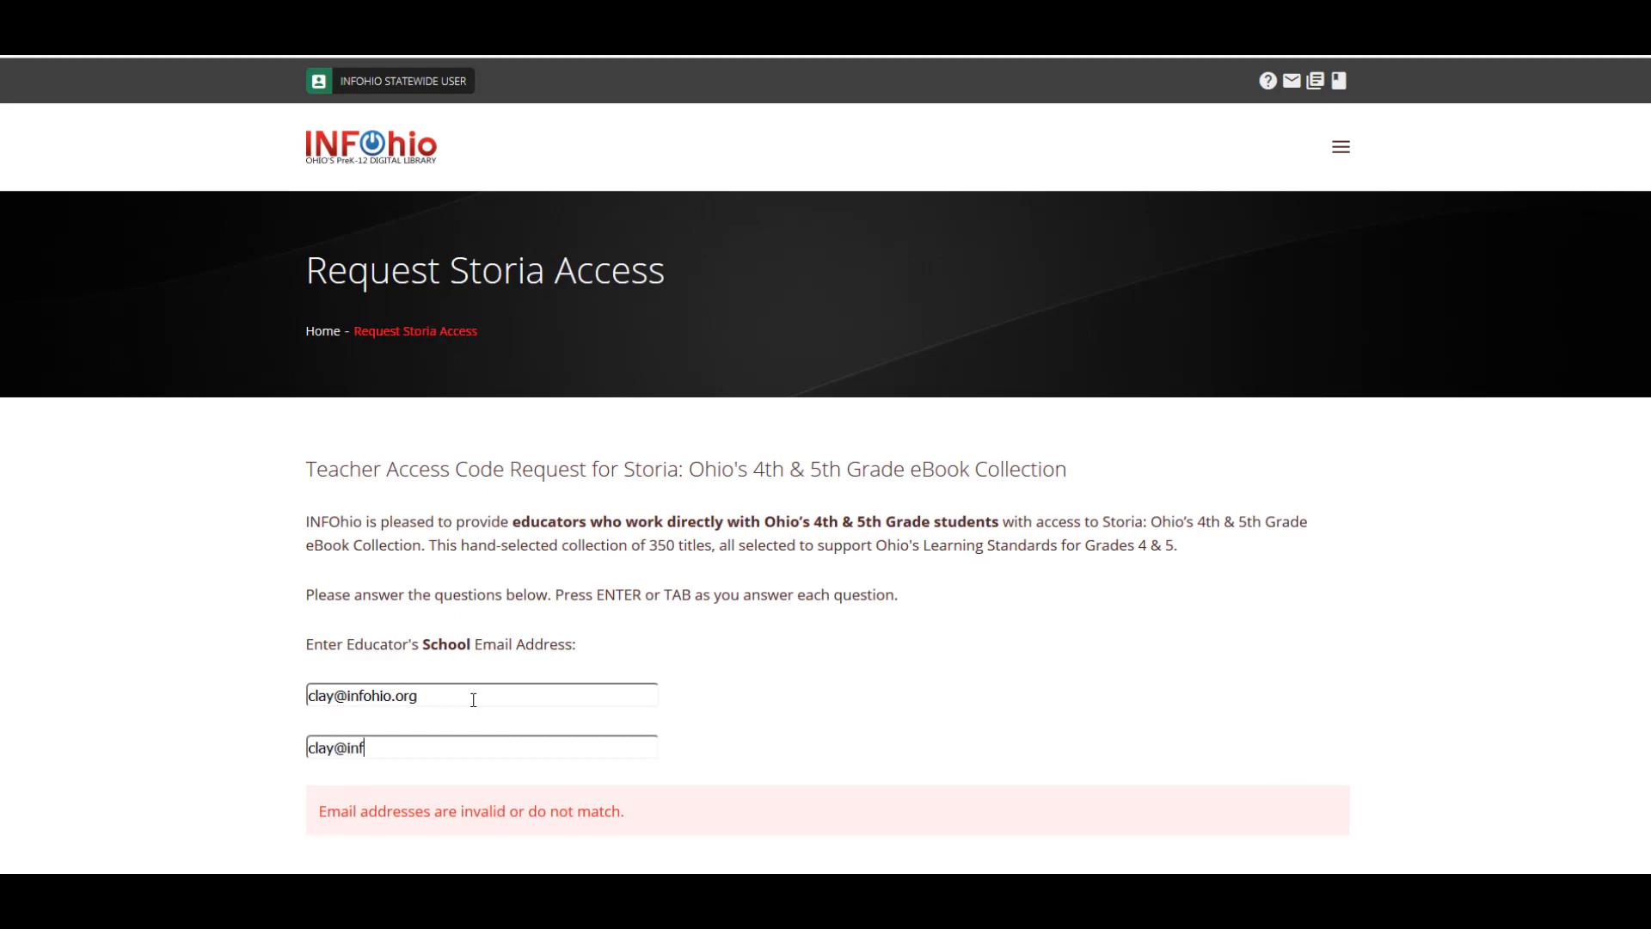
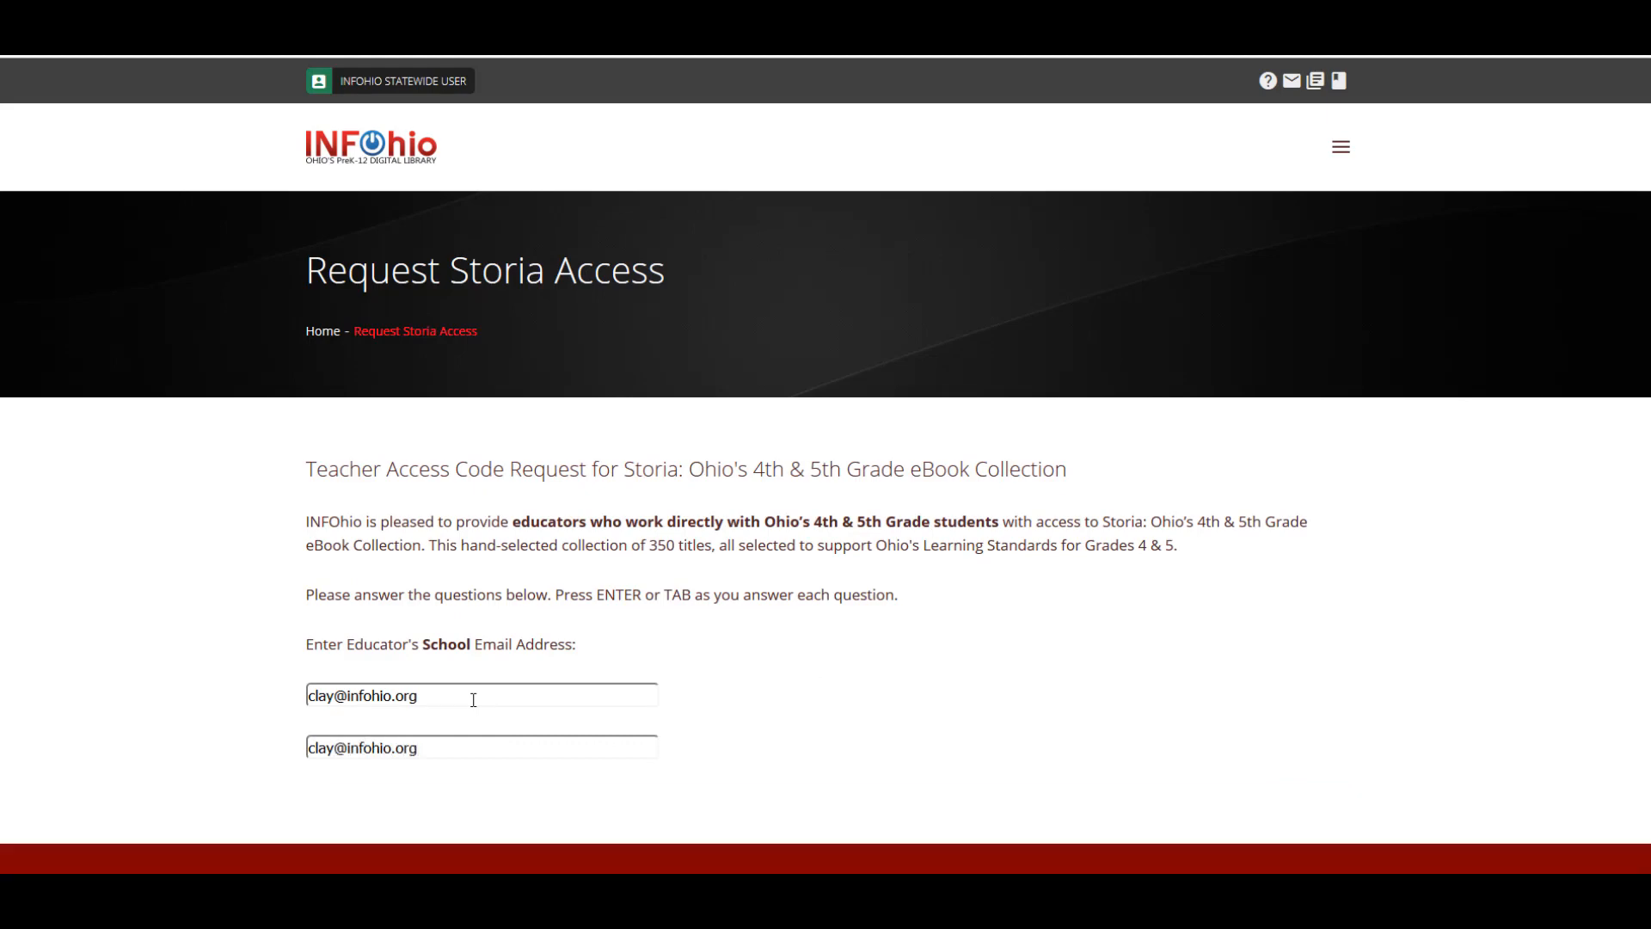
key(Tab)
Add the educator's name, position '4th grade teacher', Yes, school Lincolnview Elem School (Van Wert), and submit
click(449, 522)
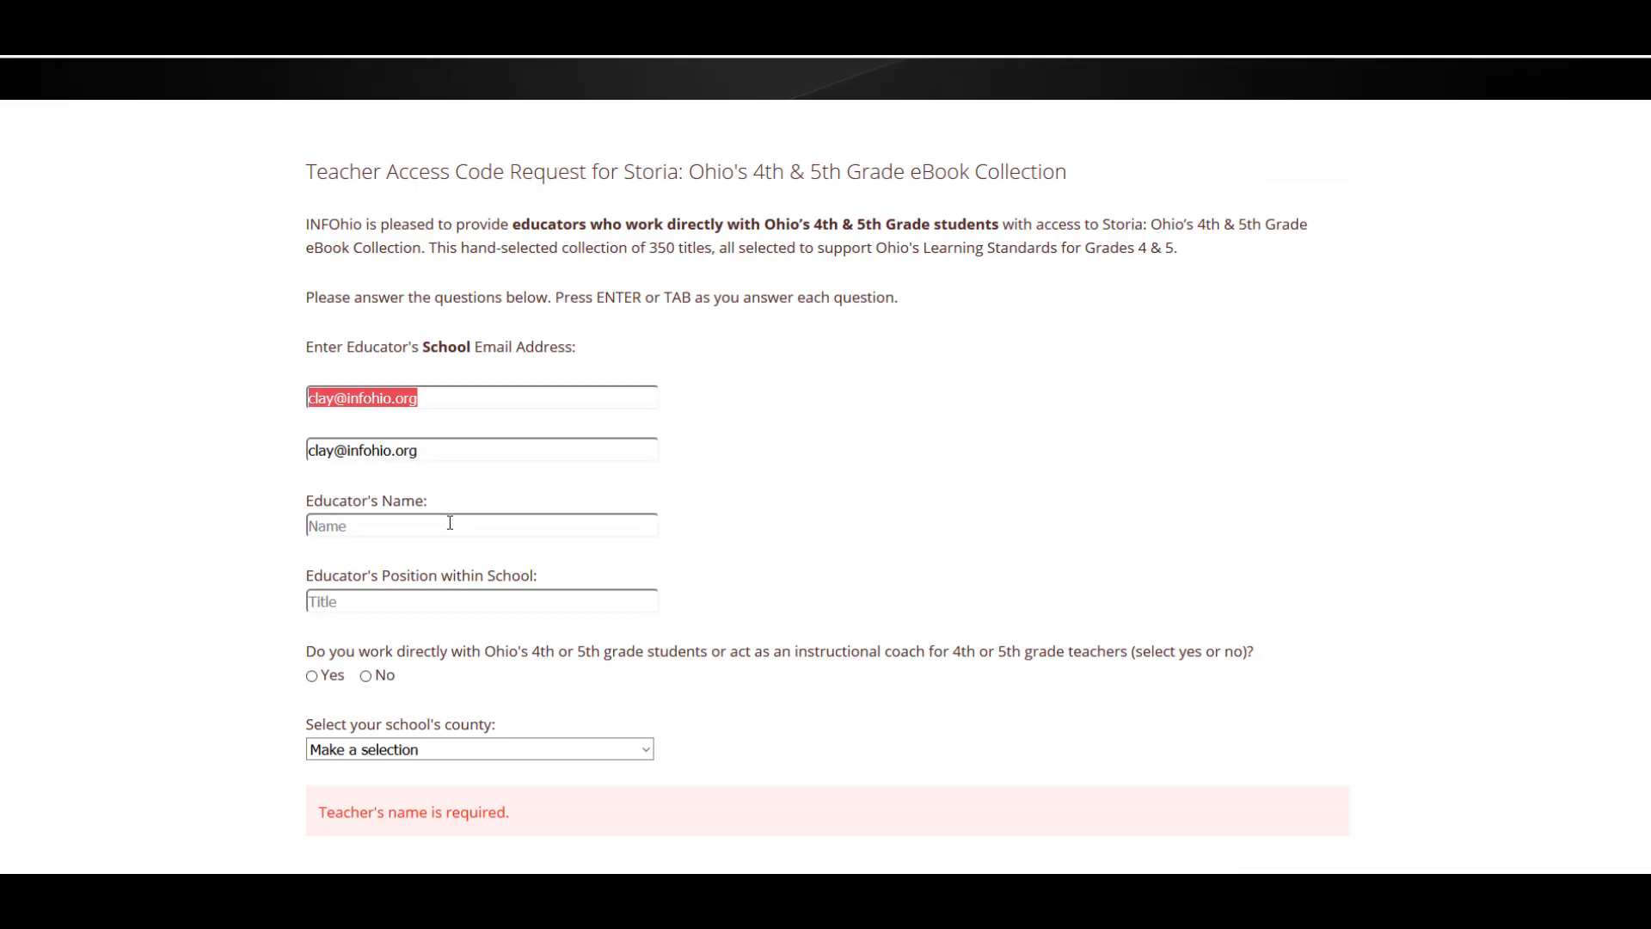
key(Tab)
text(4th grade tea)
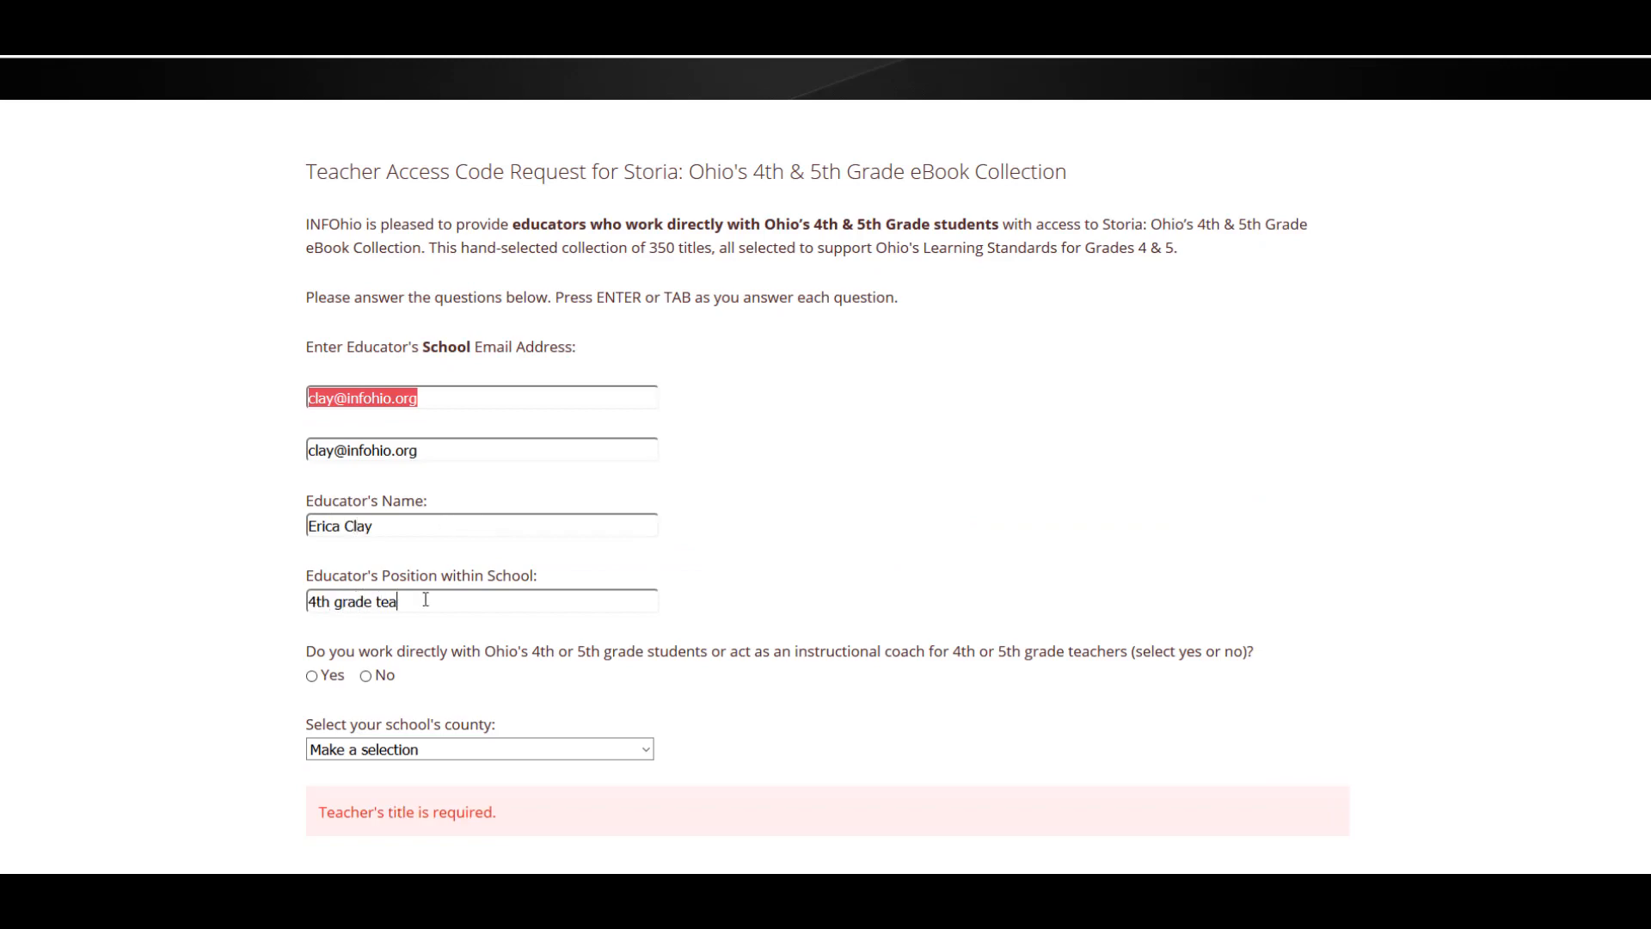
text(cher)
click(312, 676)
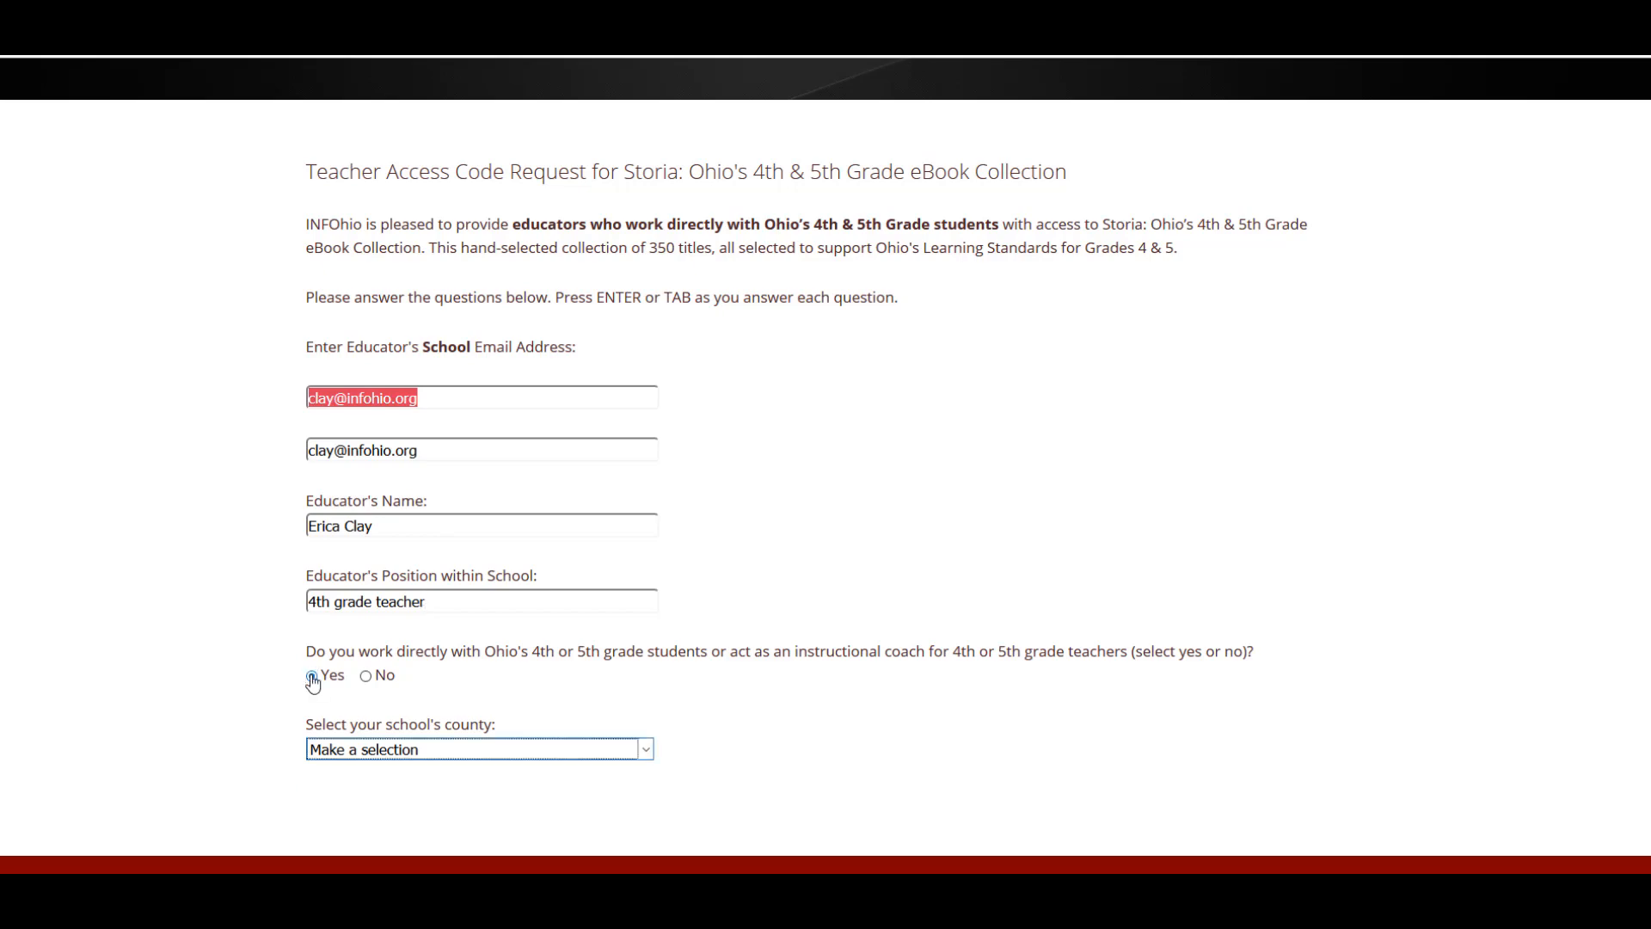
scroll(312, 682, down, 1)
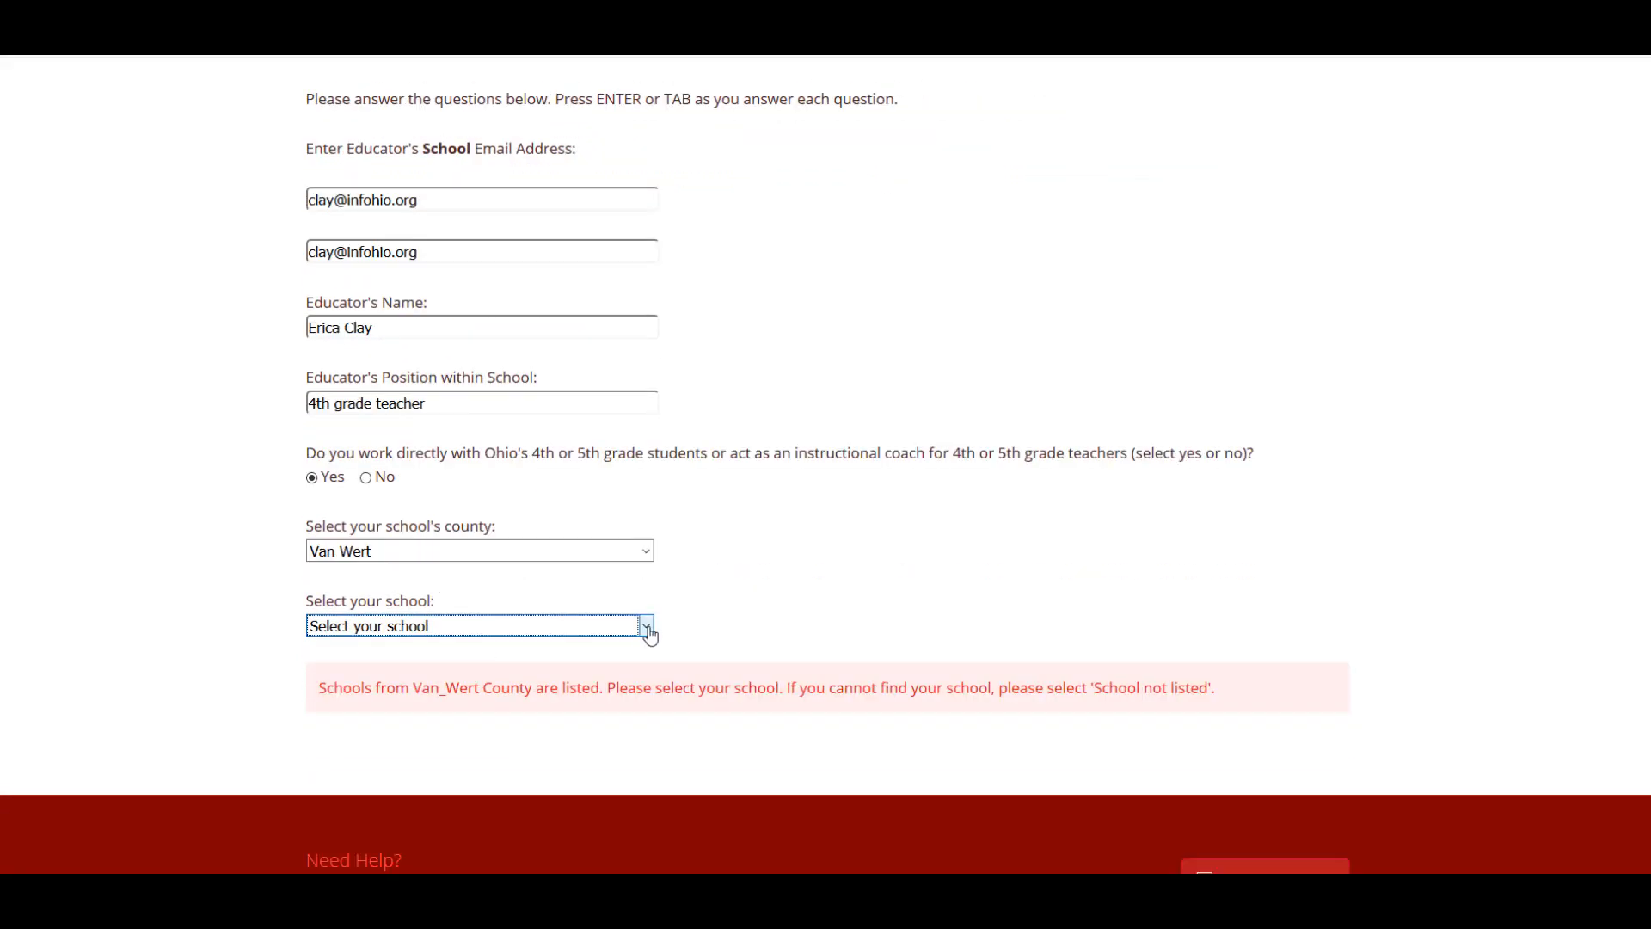
click(646, 629)
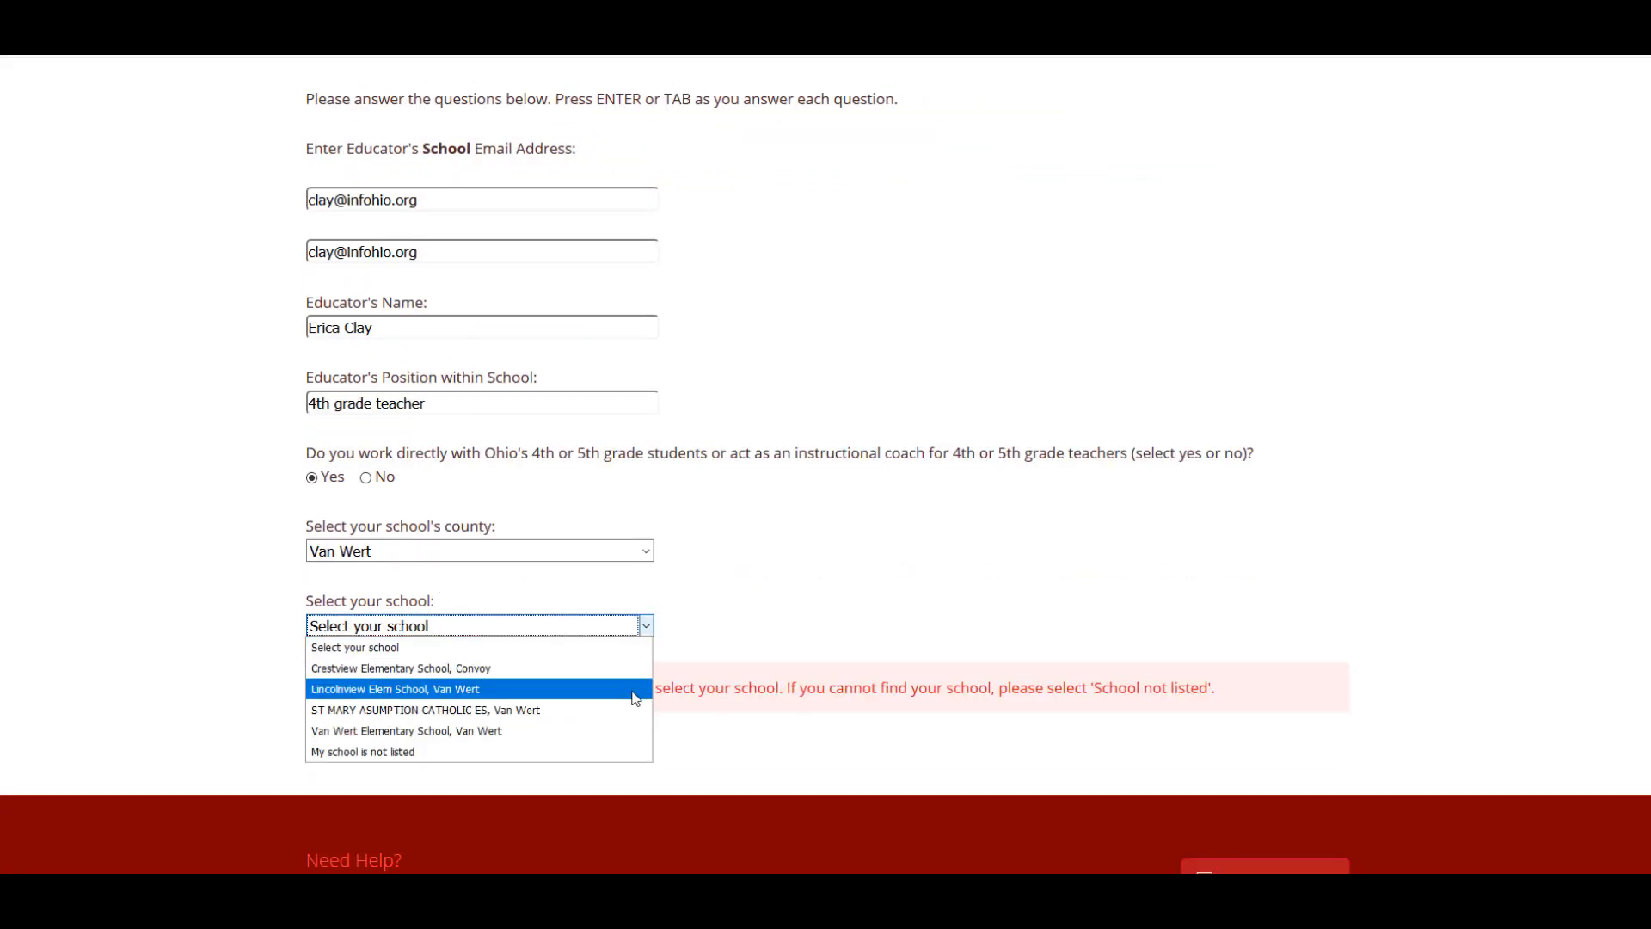
click(635, 689)
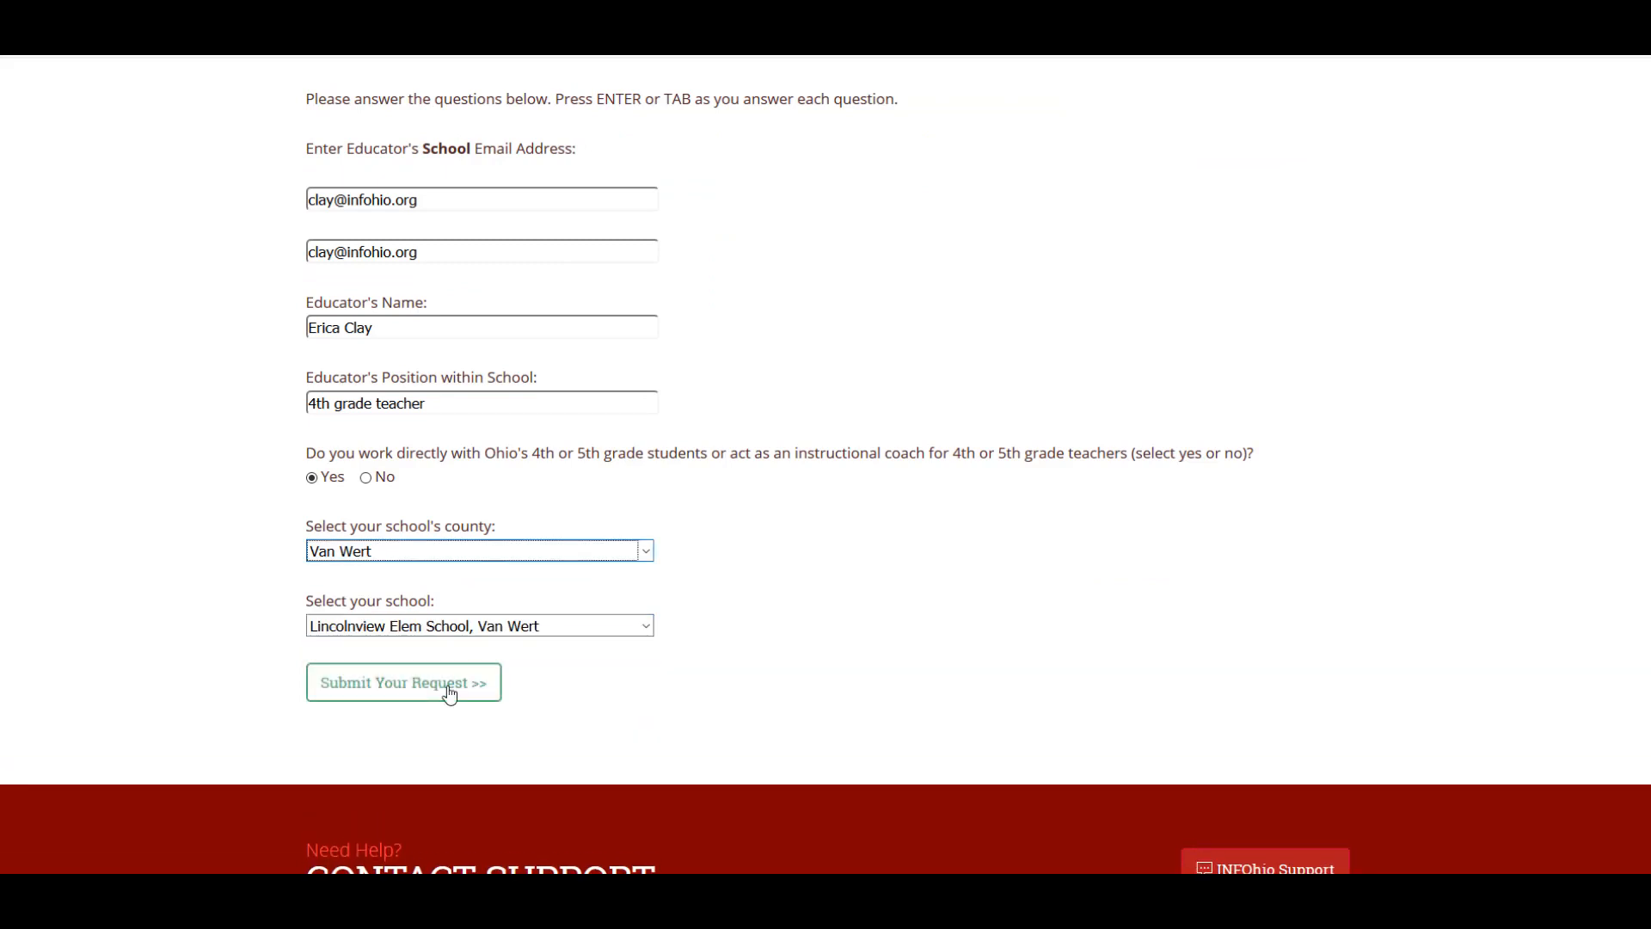
click(449, 693)
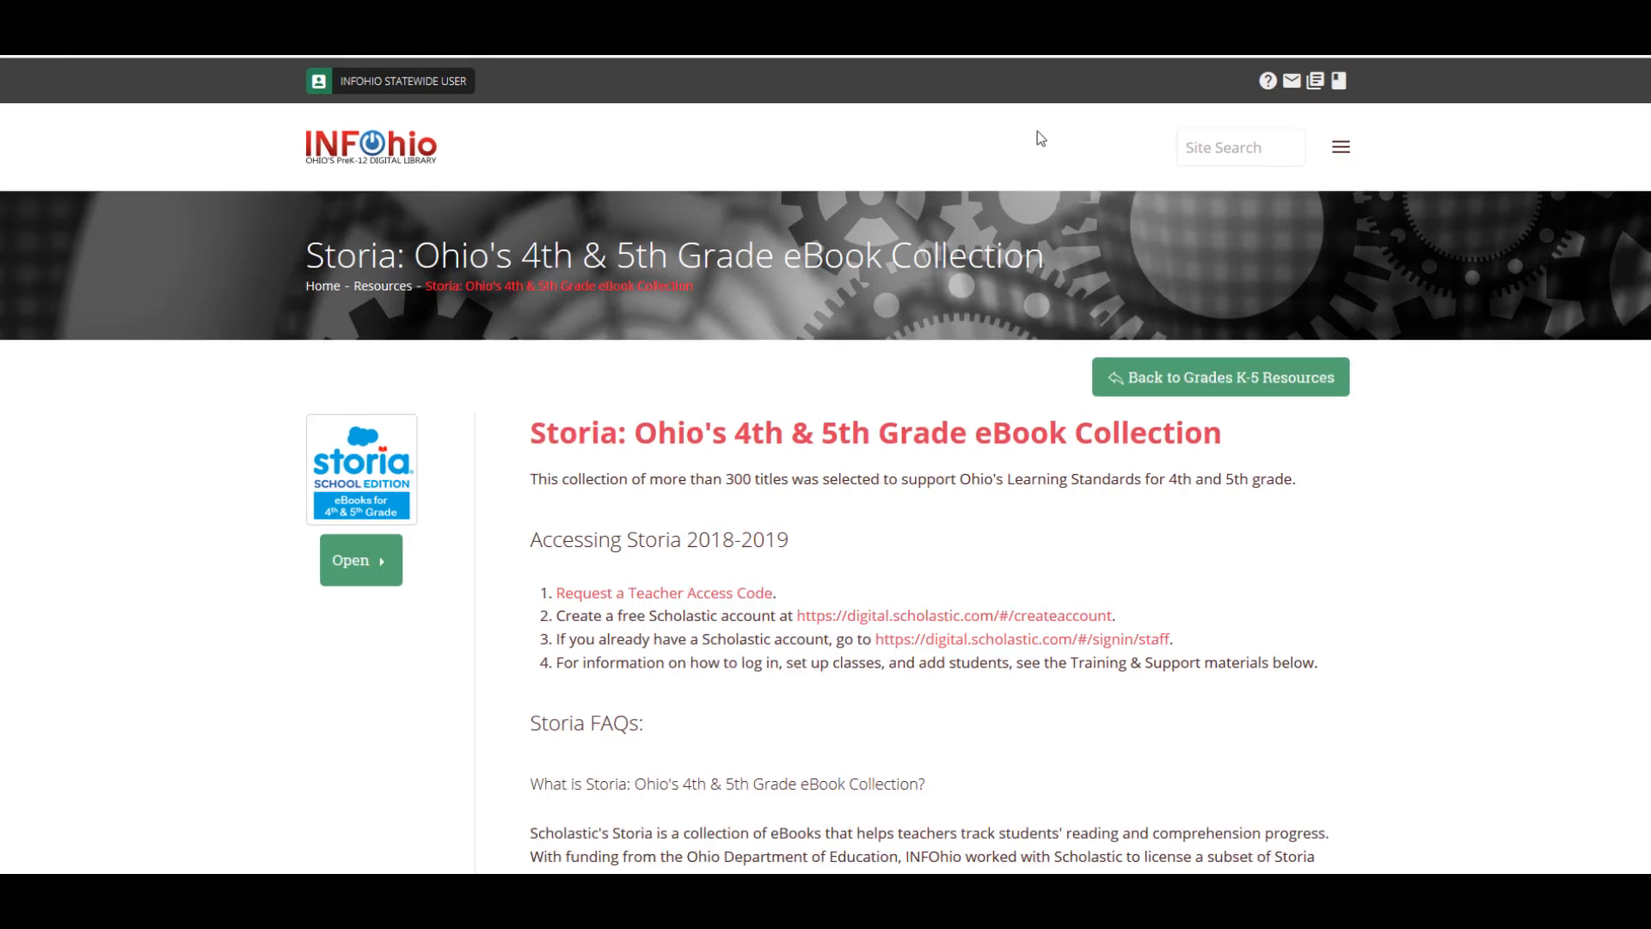
Begin educator registration with title MS, the teacher's first and last name, and confirmed e-mail
click(854, 615)
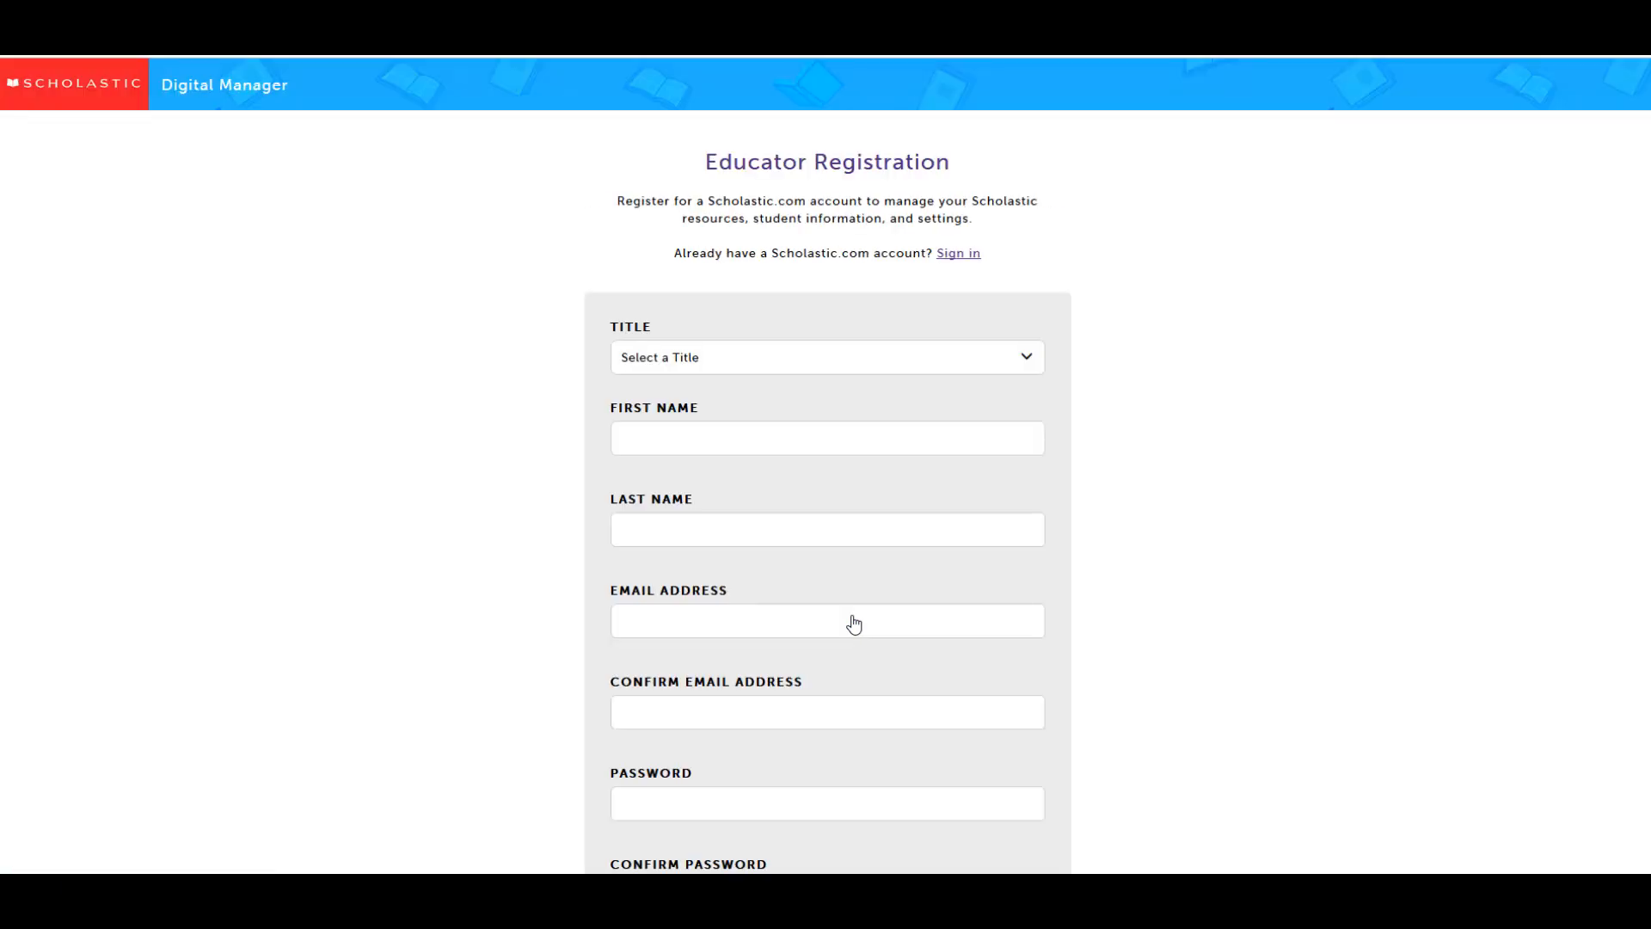
click(1010, 361)
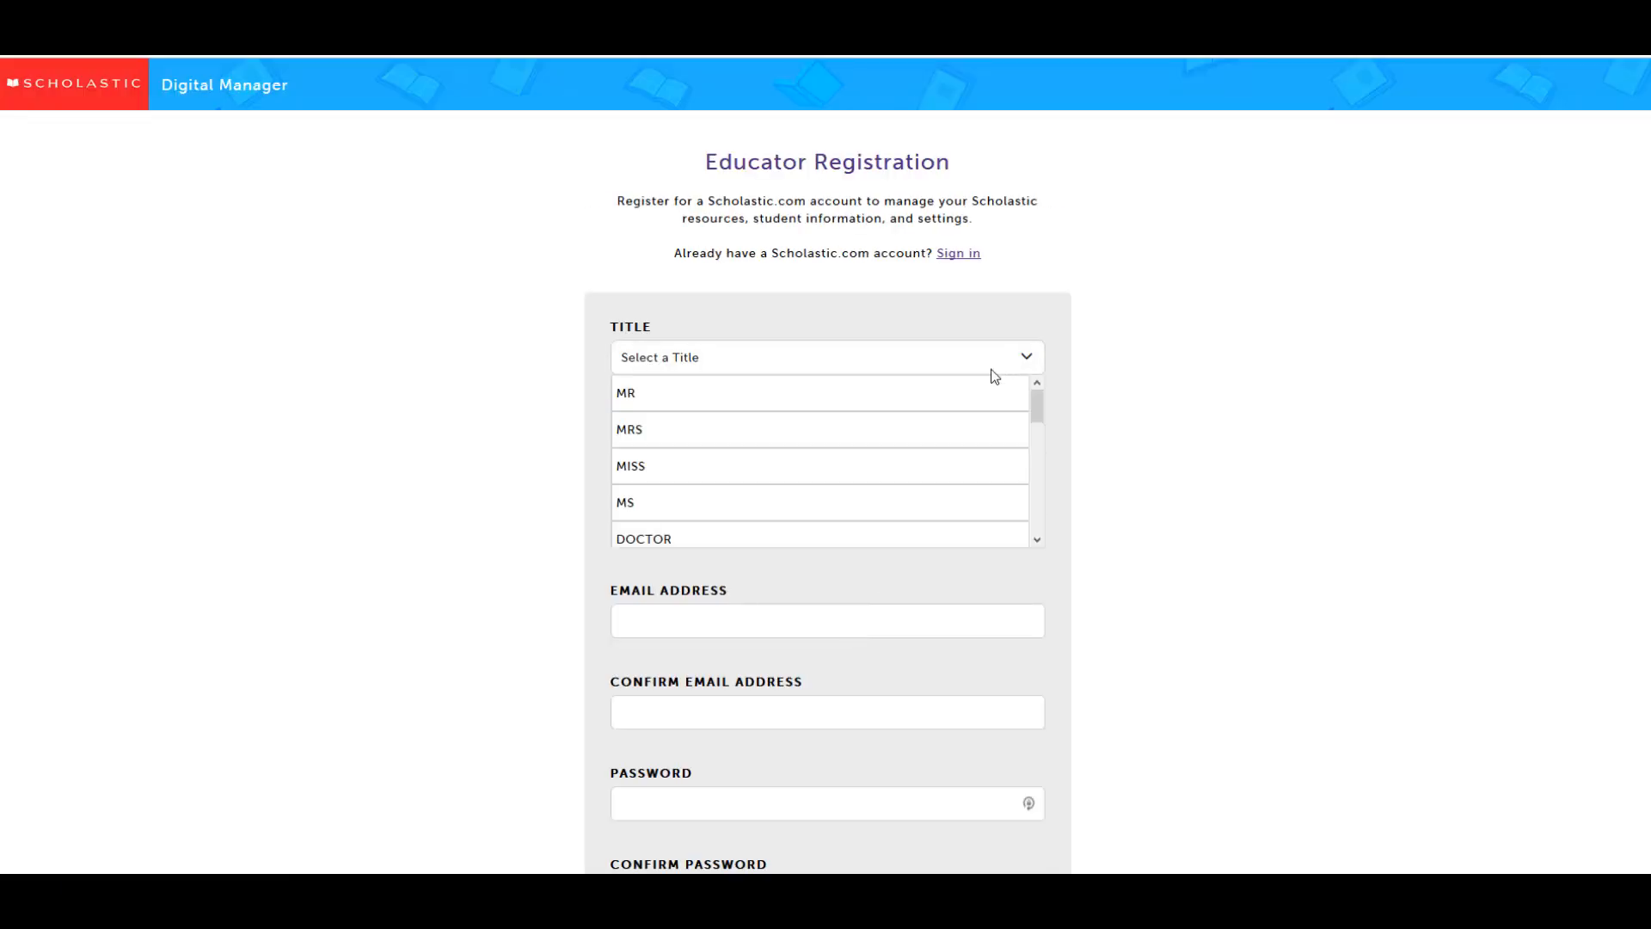
click(925, 505)
click(820, 436)
key(Tab)
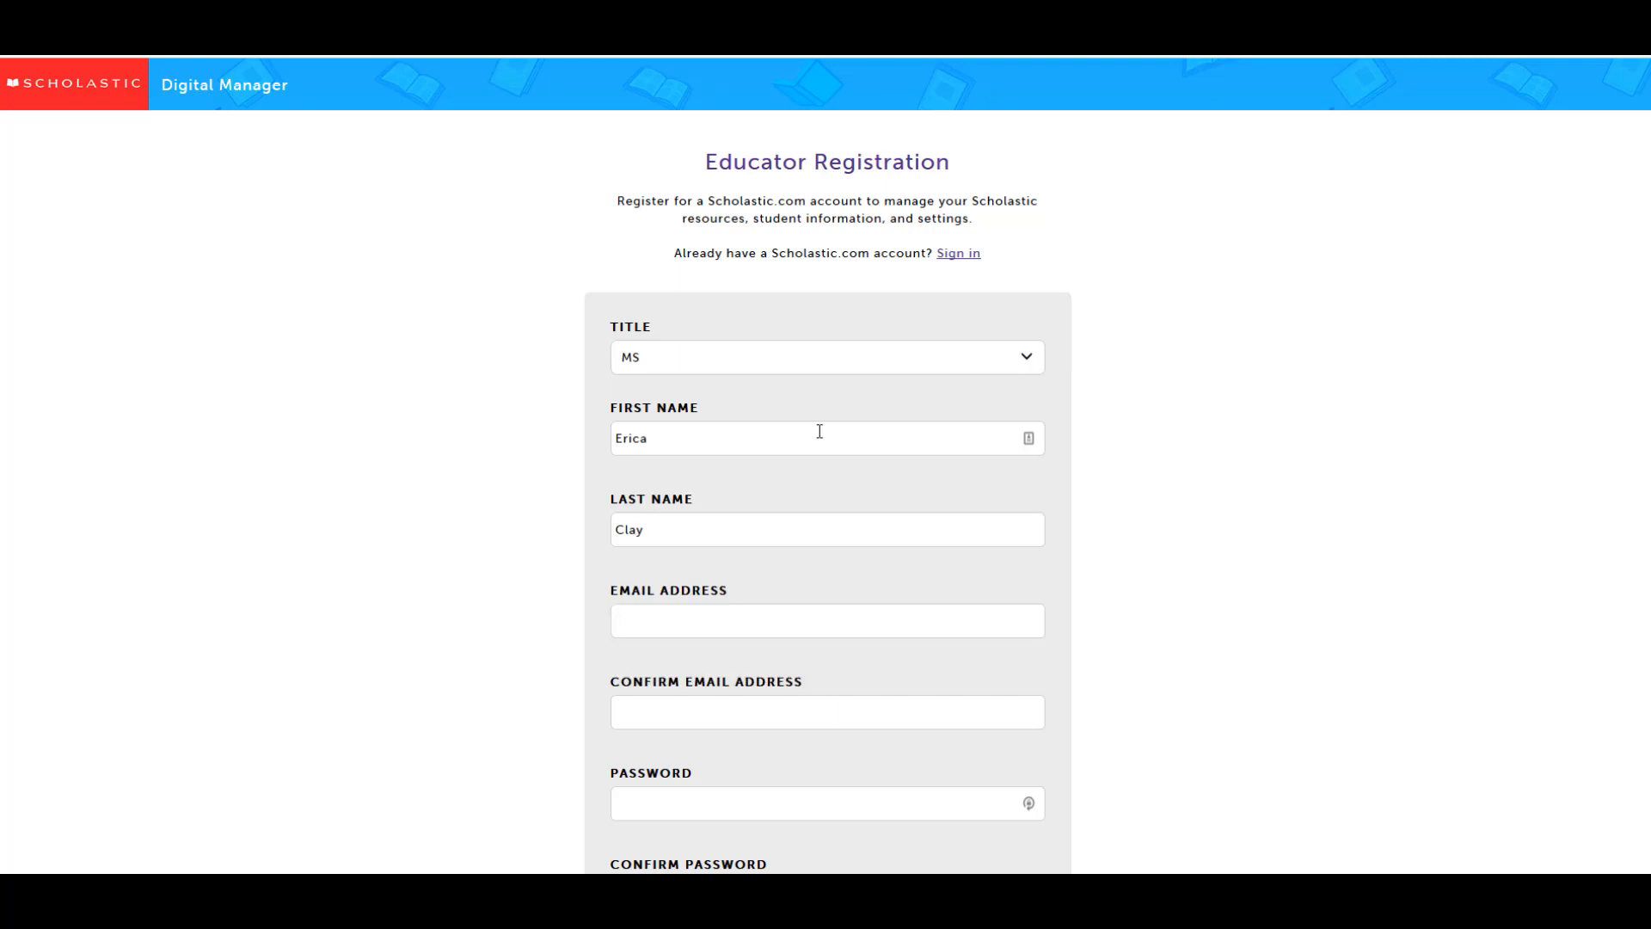
key(Tab)
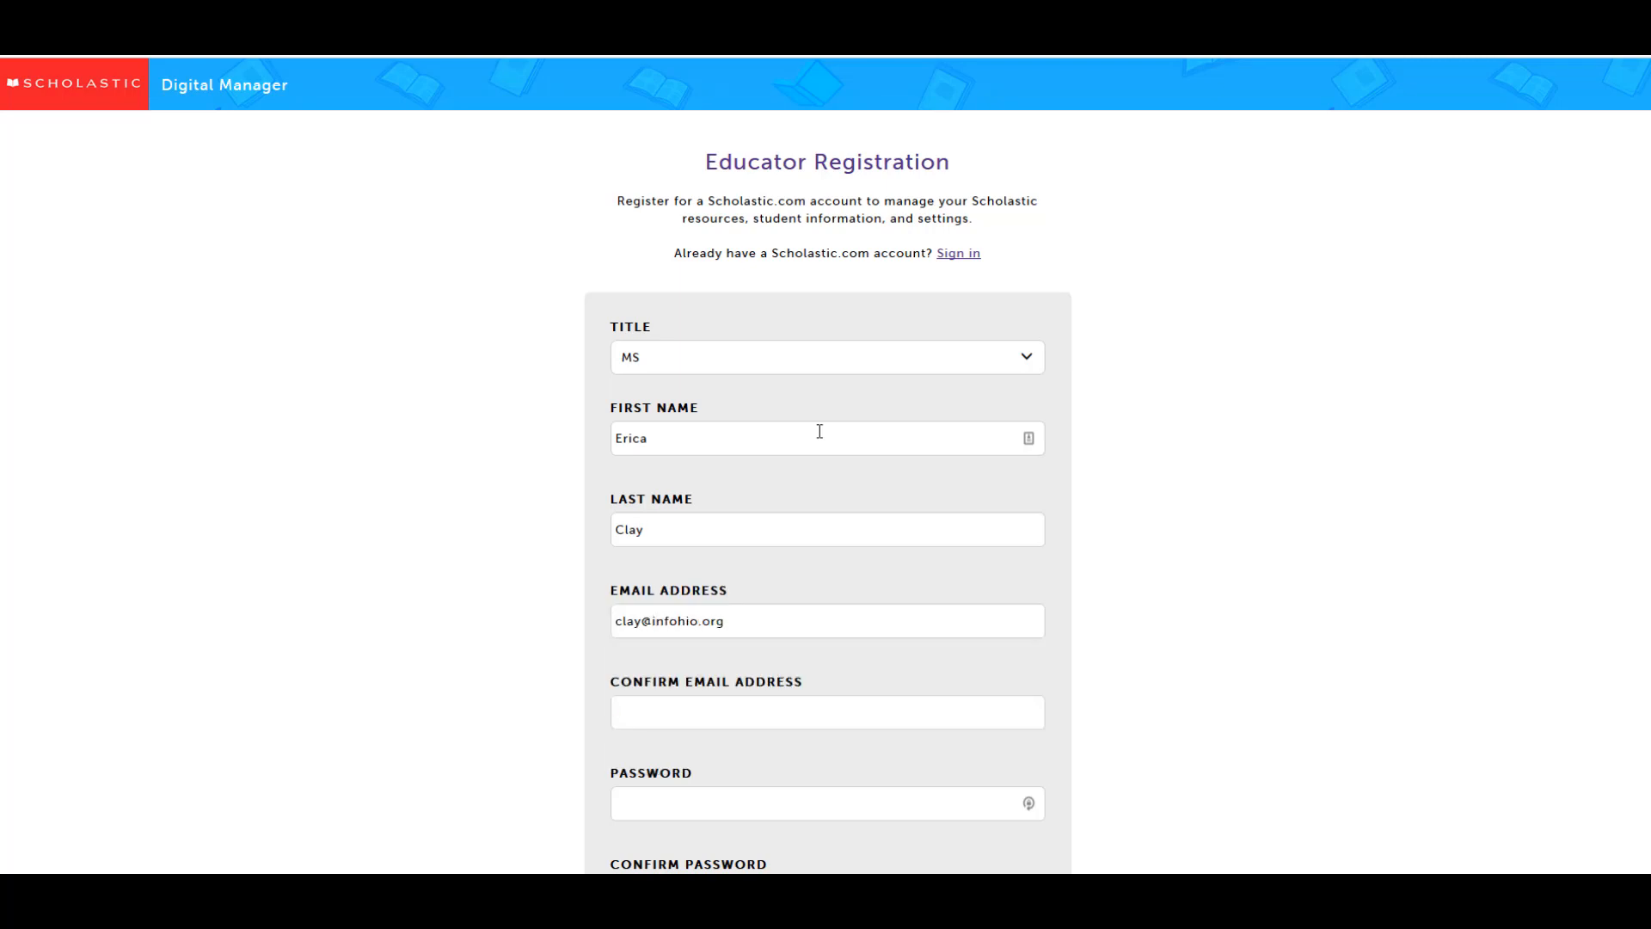
key(Tab)
Set the account password, accept the Terms of Use and Privacy Policy, and register
key(Tab)
scroll(820, 430, down, 4)
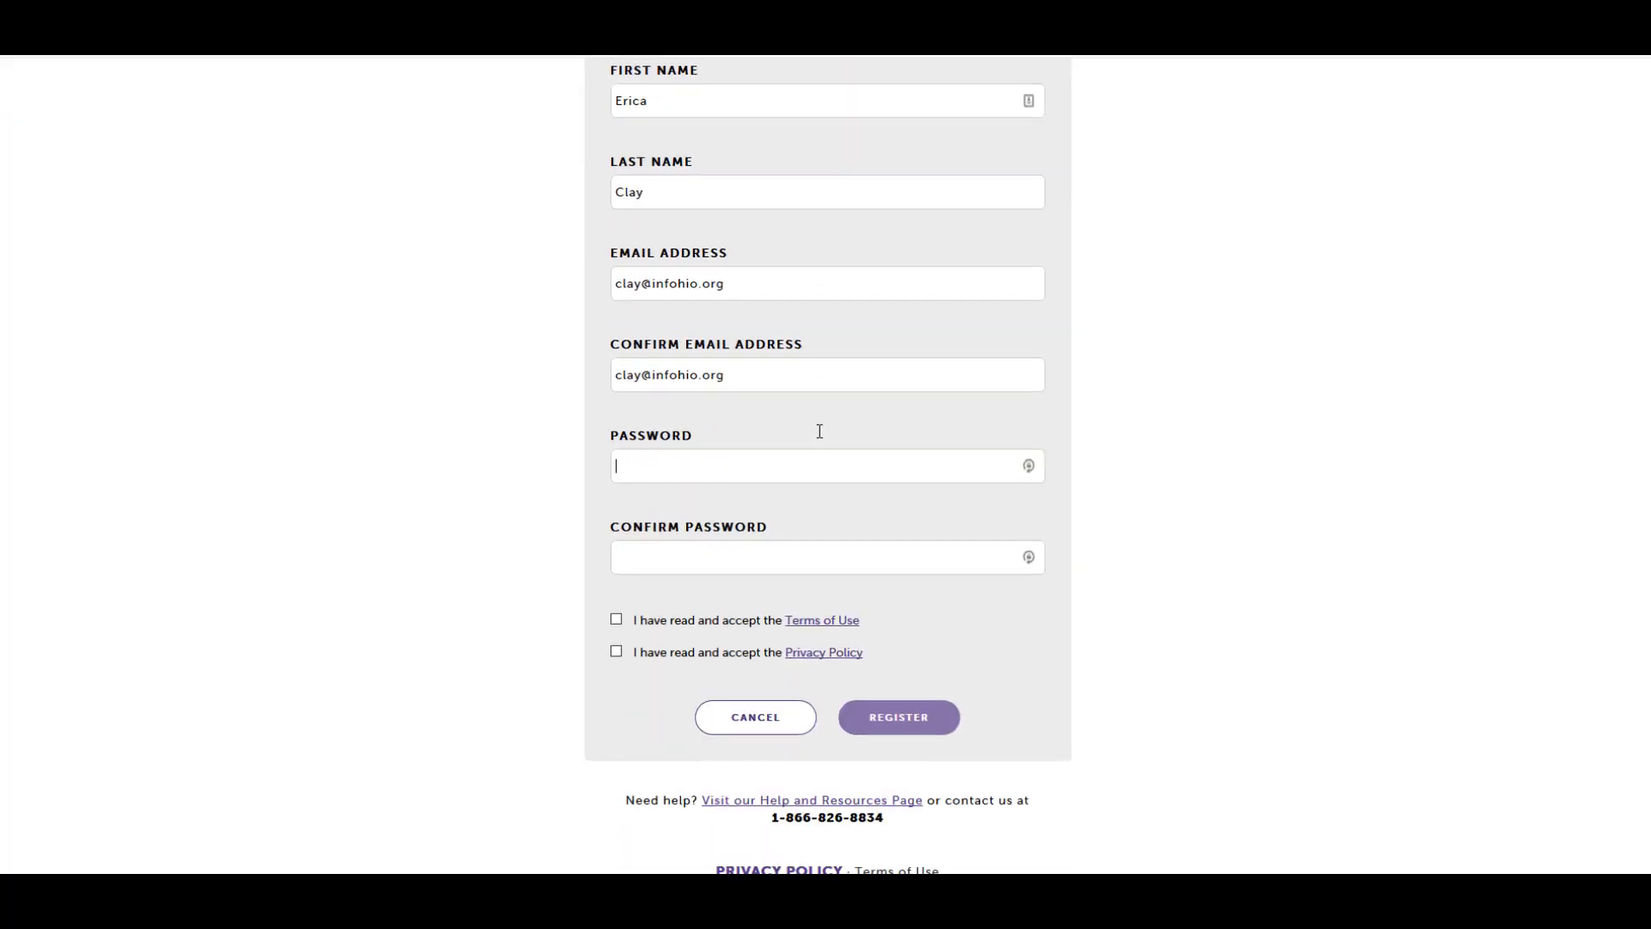
text(*********)
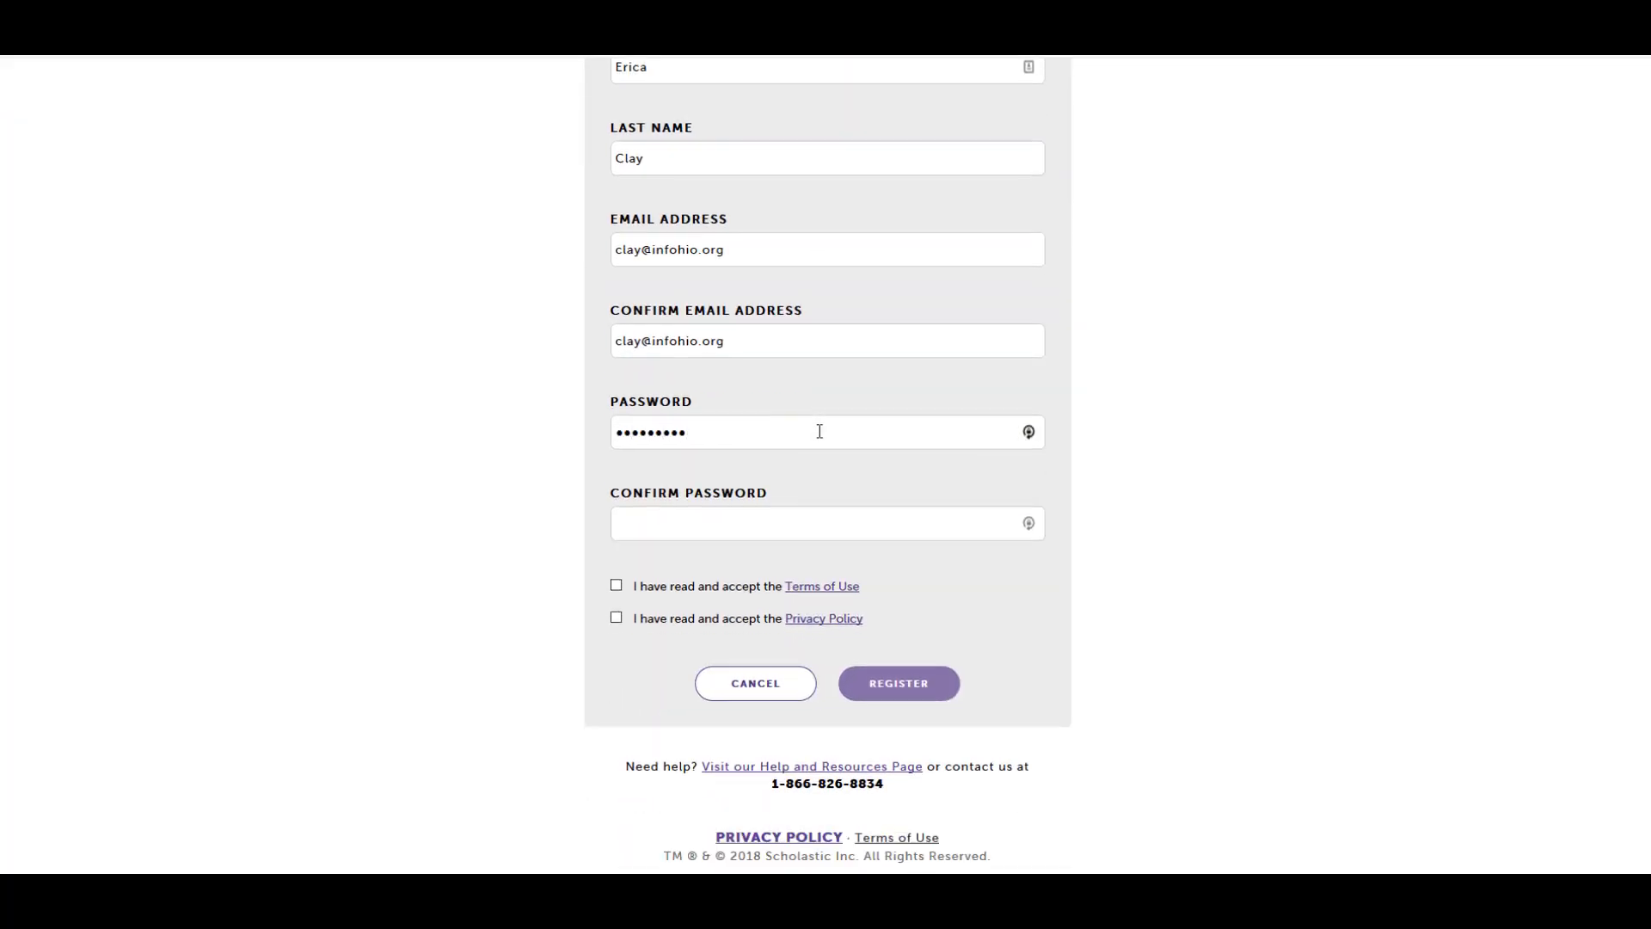
key(Tab)
text(*********)
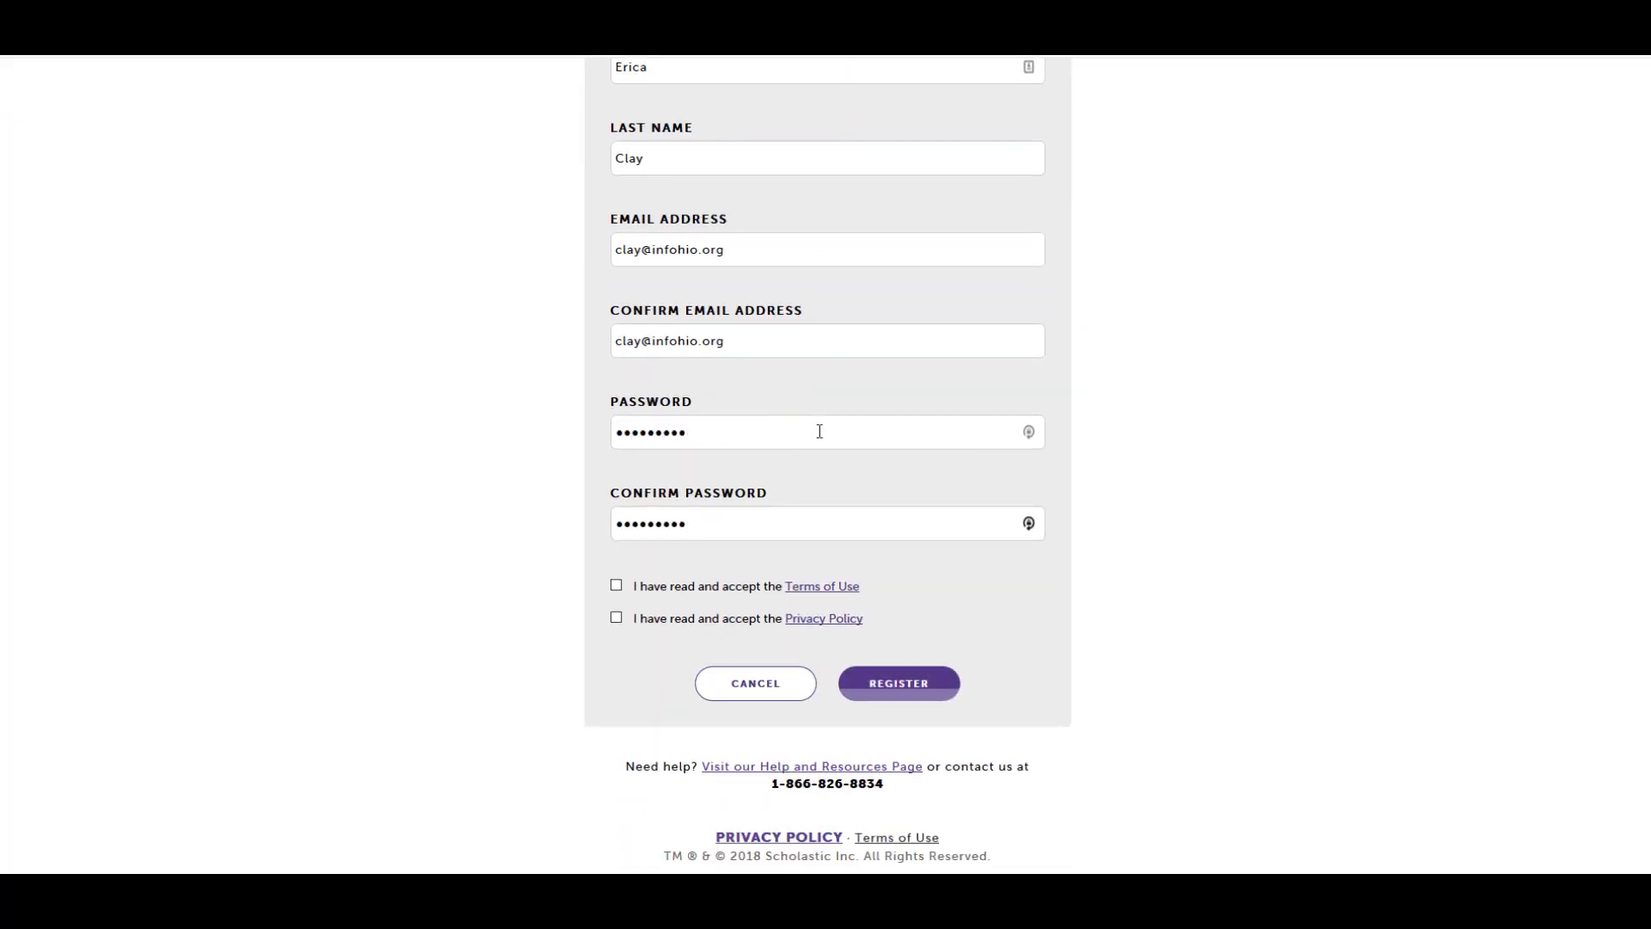
click(616, 585)
click(616, 619)
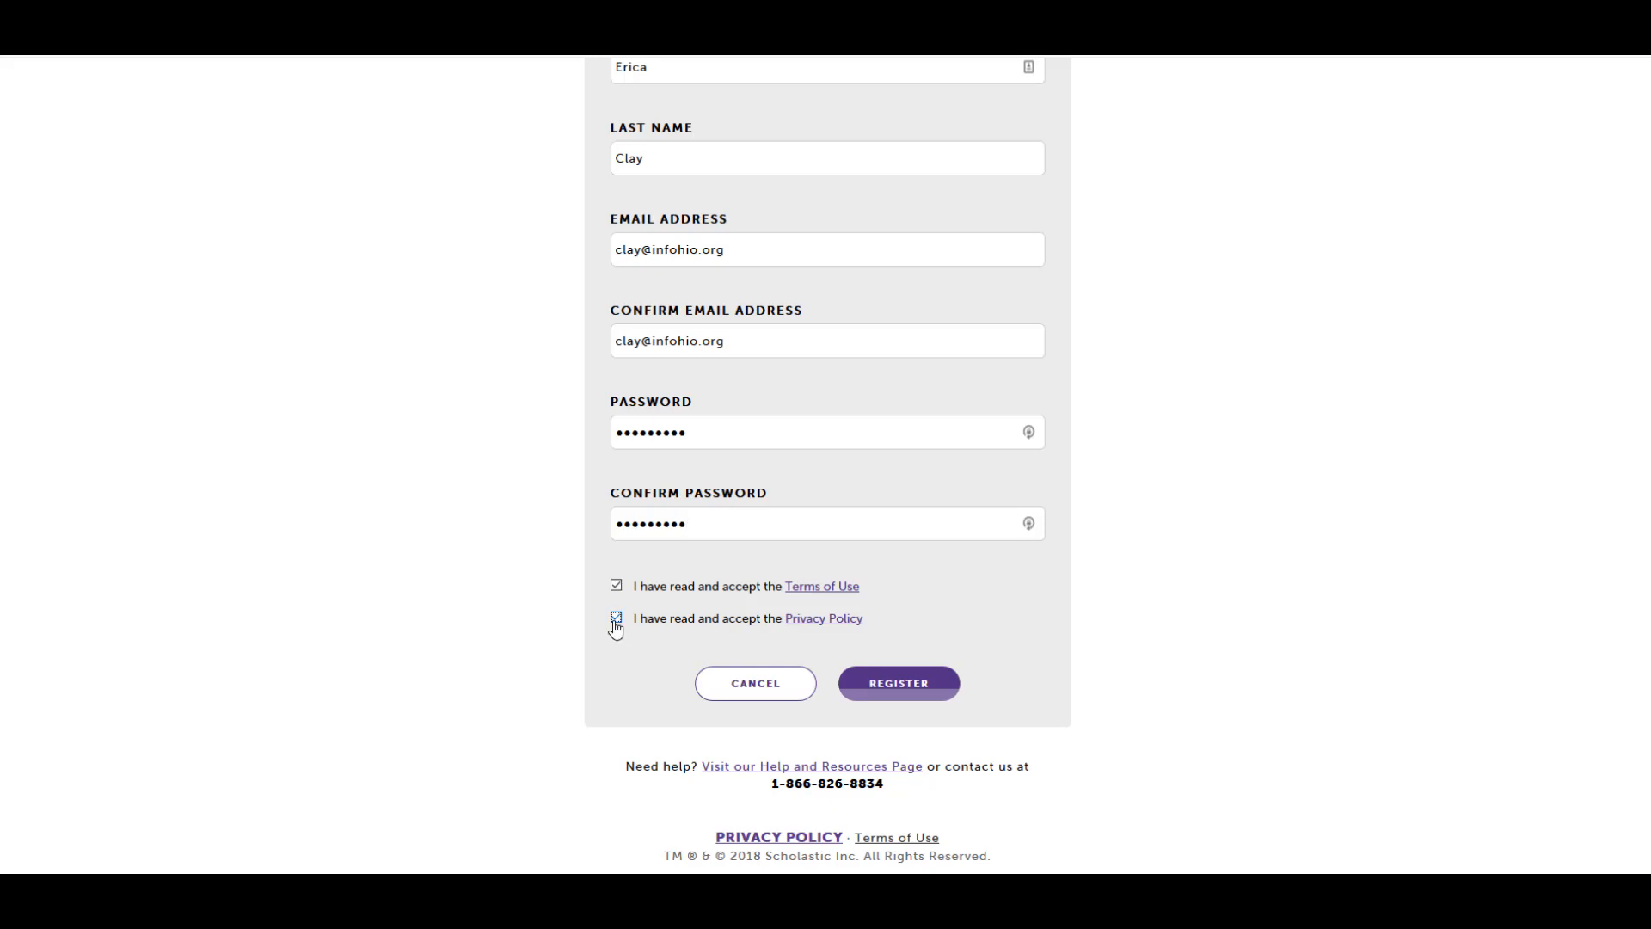
click(886, 683)
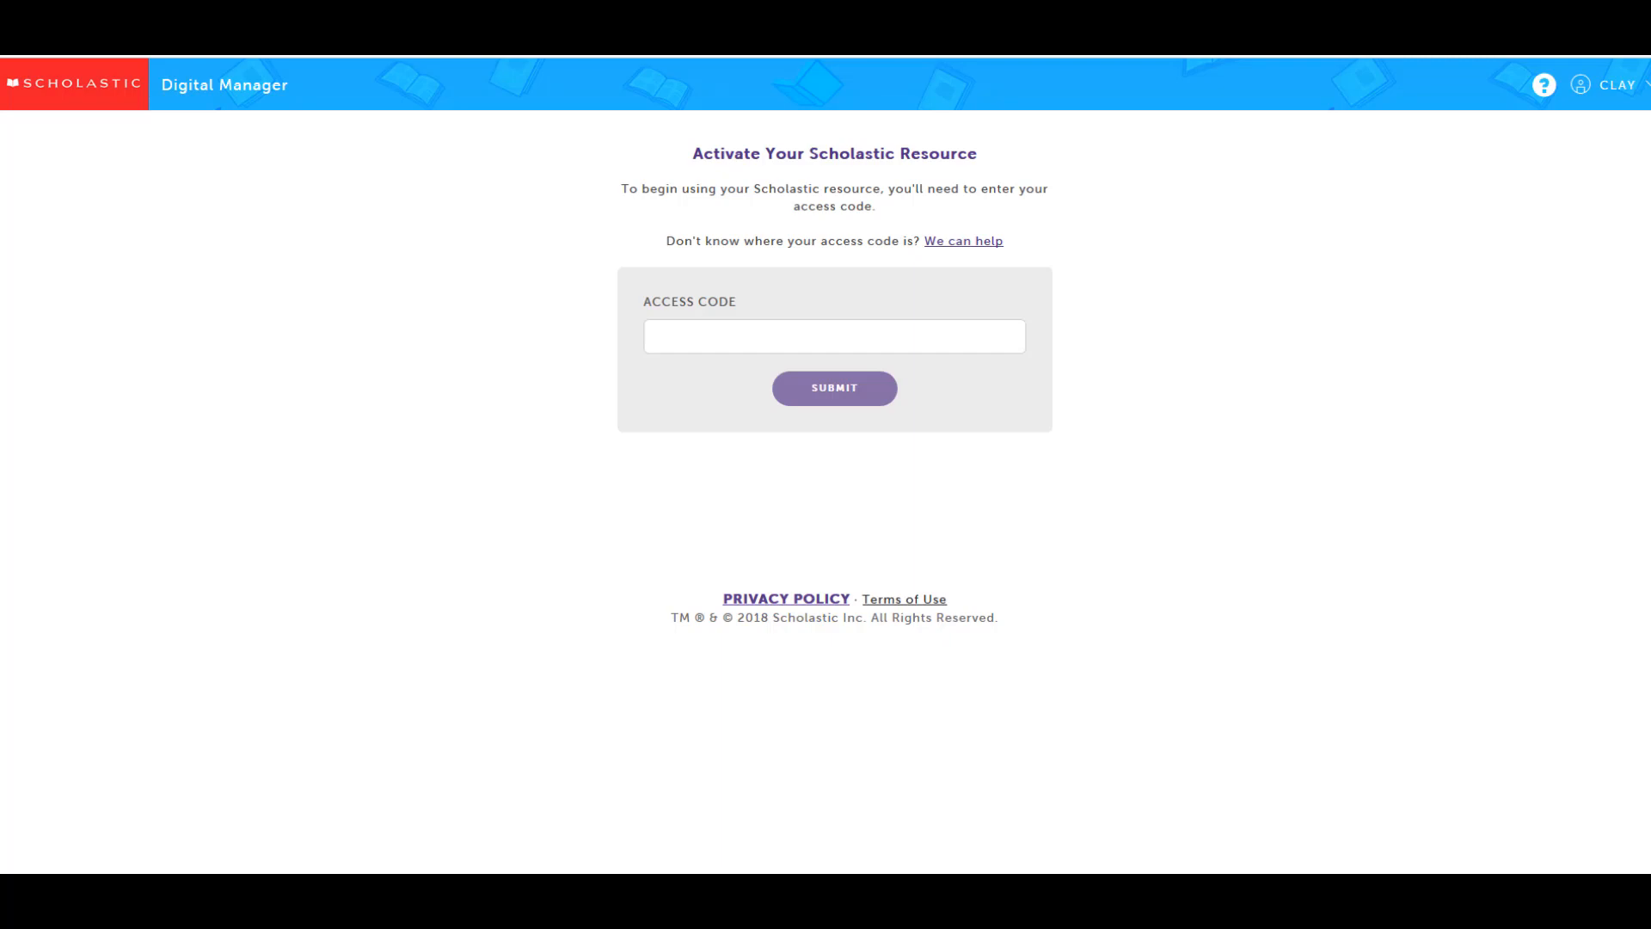
Paste the access code into the Access Code field and submit it
key(ctrl+v)
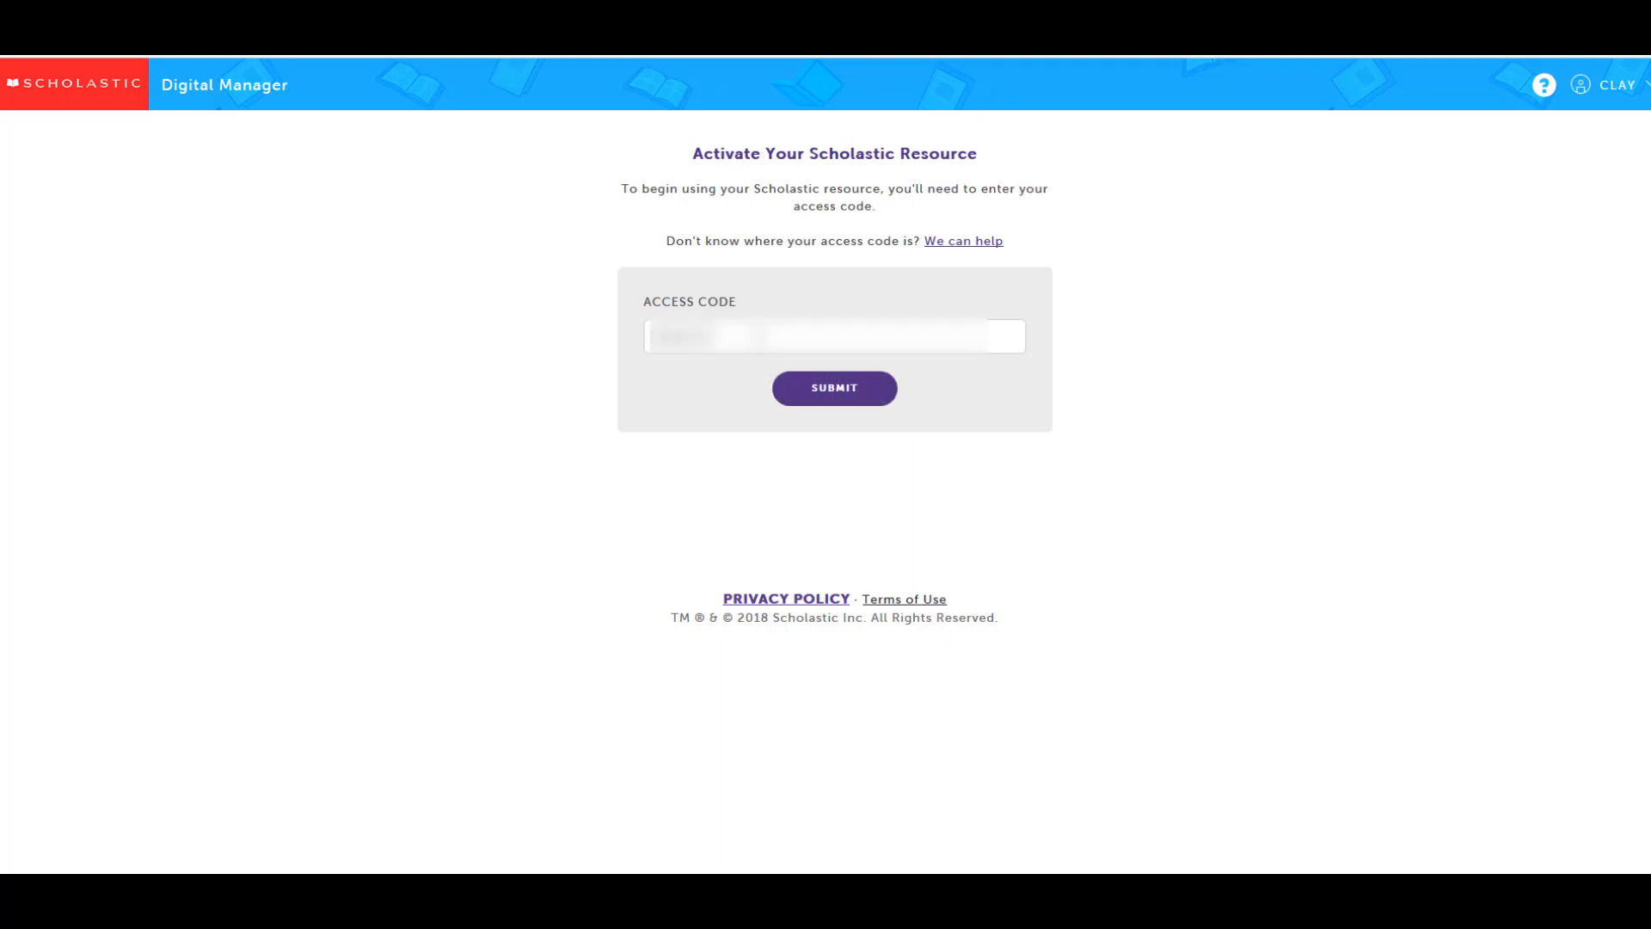
click(804, 396)
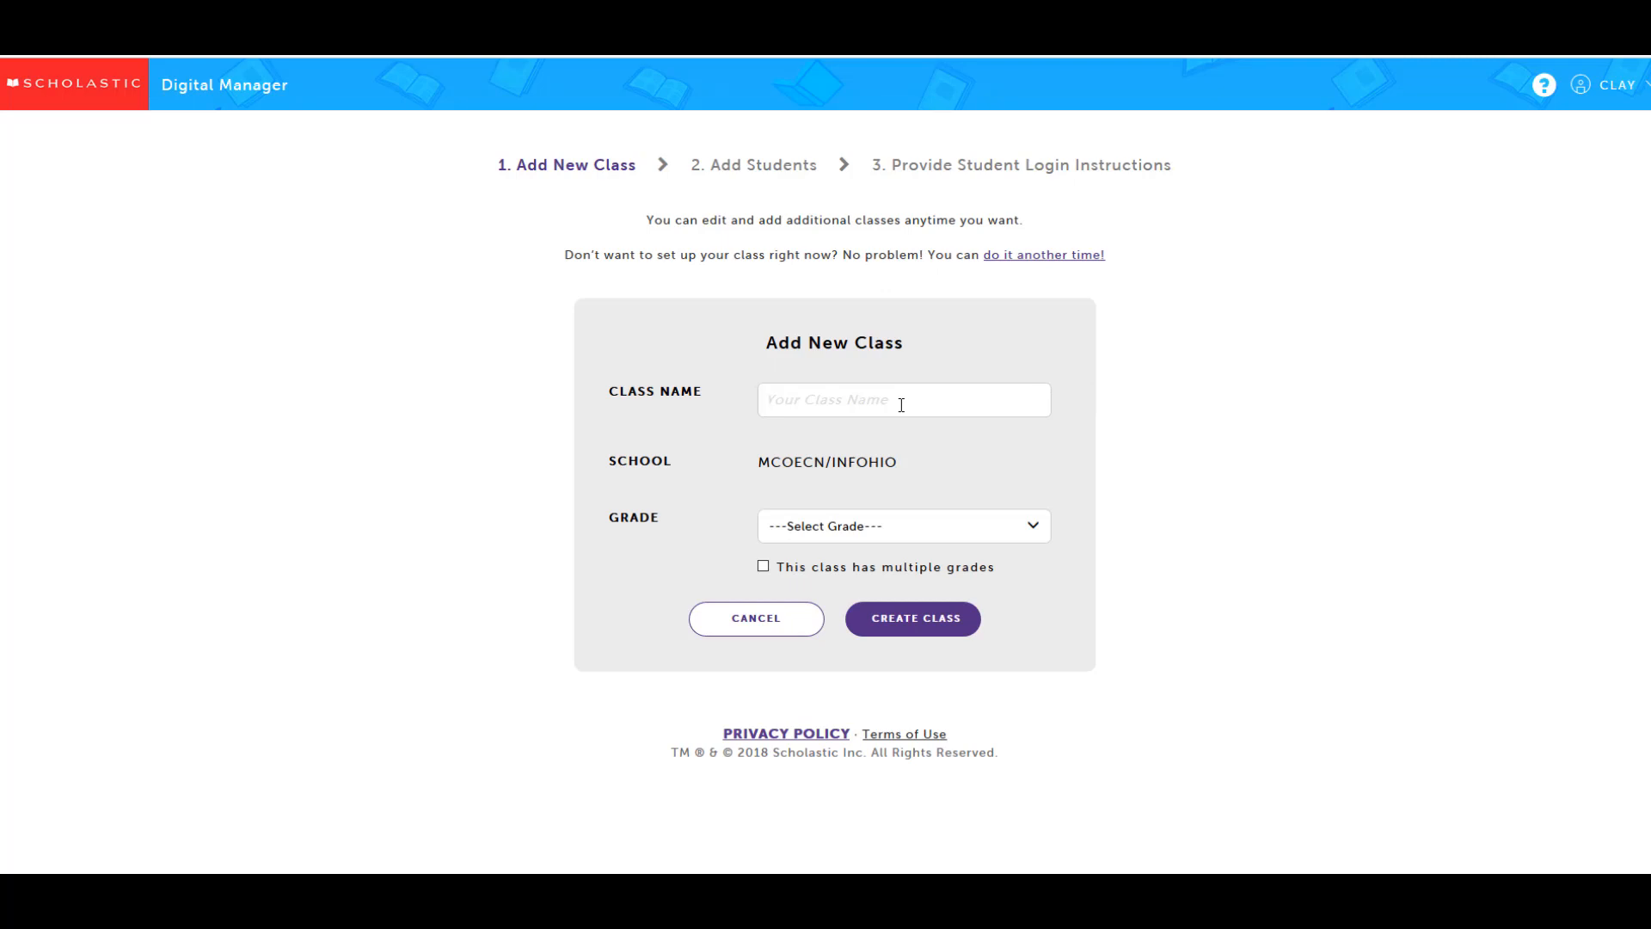
Create a Grade 4 class titled with the teacher's name followed by 'Math Class'
text(Ms. Clay's Math Class)
click(961, 528)
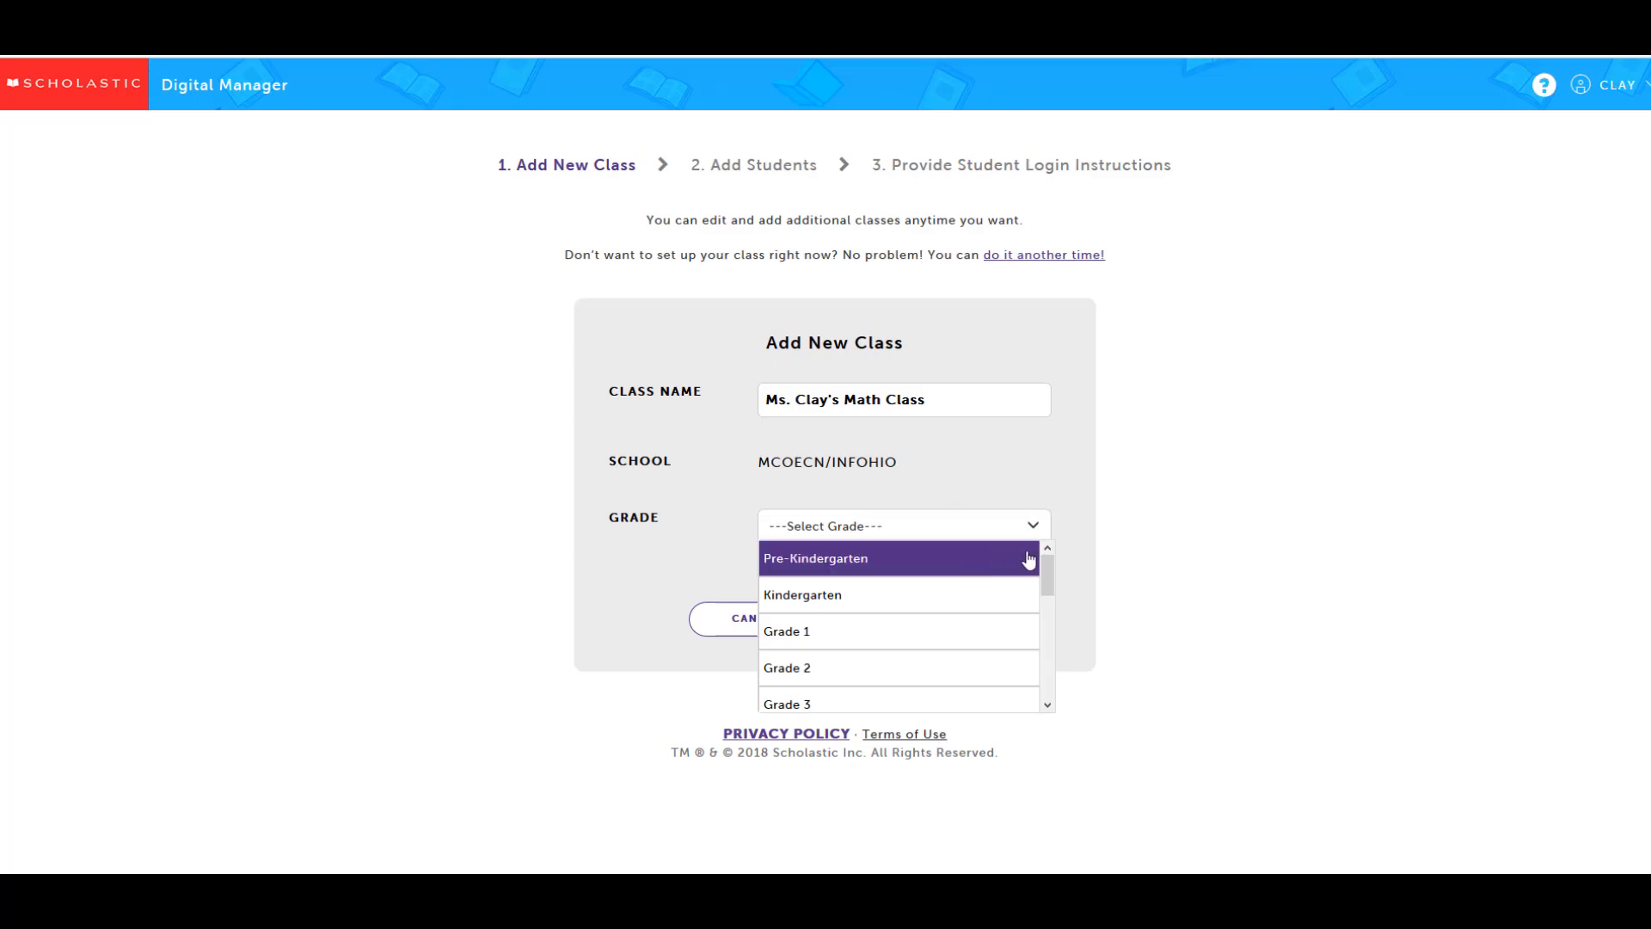
scroll(972, 585, down, 2)
click(985, 609)
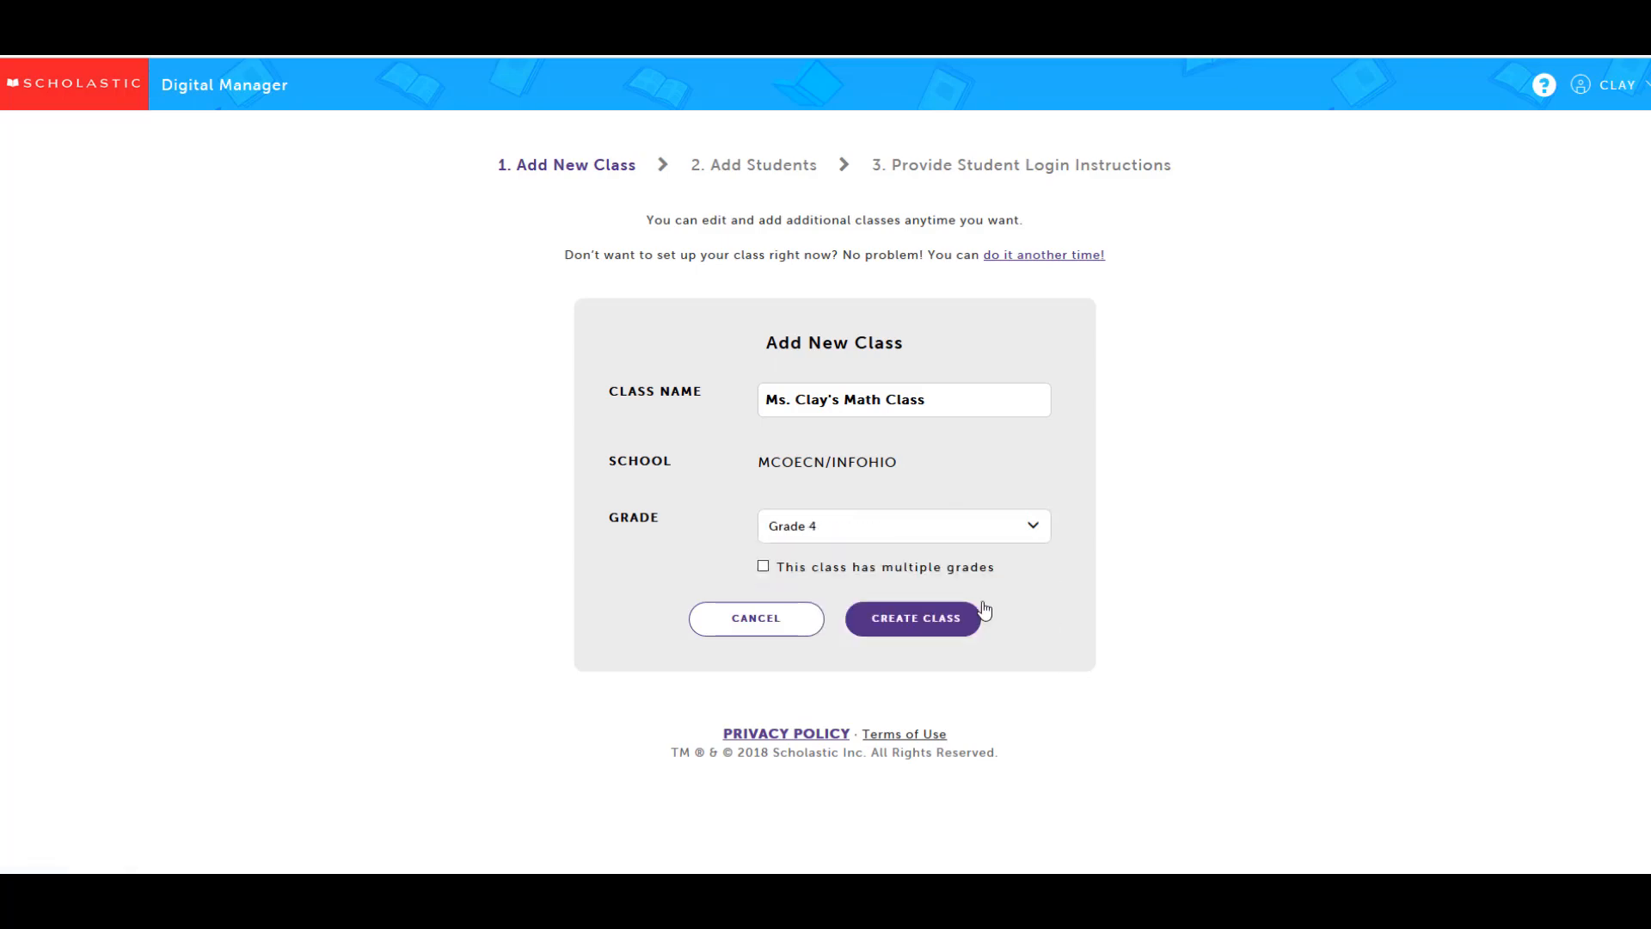
click(919, 623)
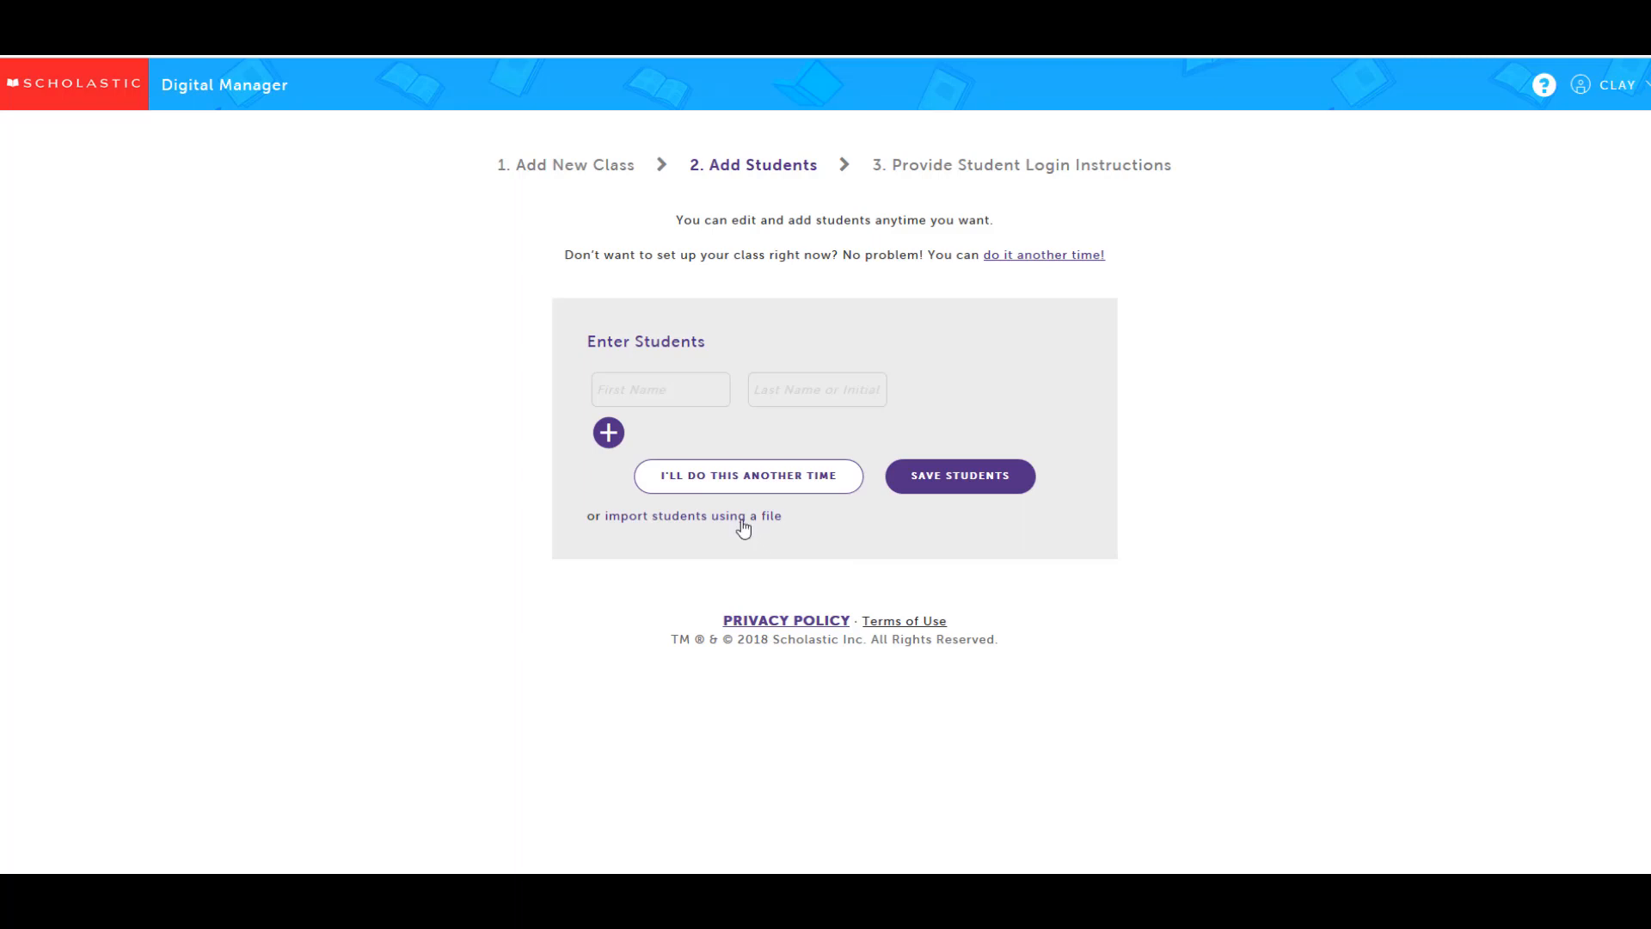
Choose importing students from a file, then download the sample CSV and open it in Excel
click(744, 526)
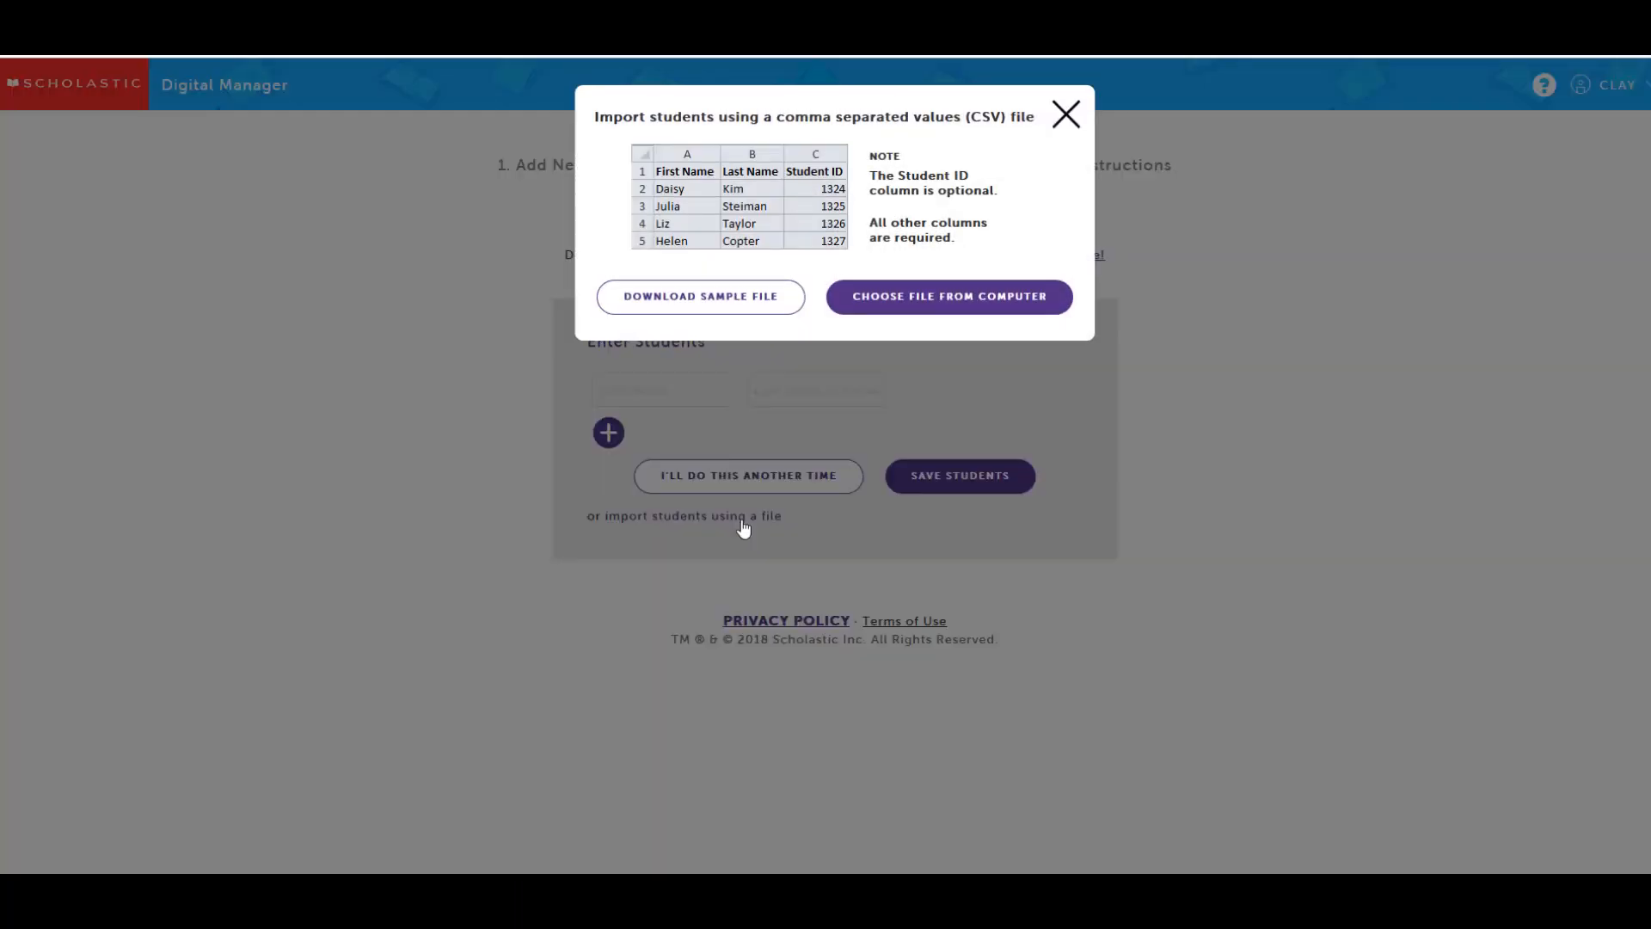
click(729, 307)
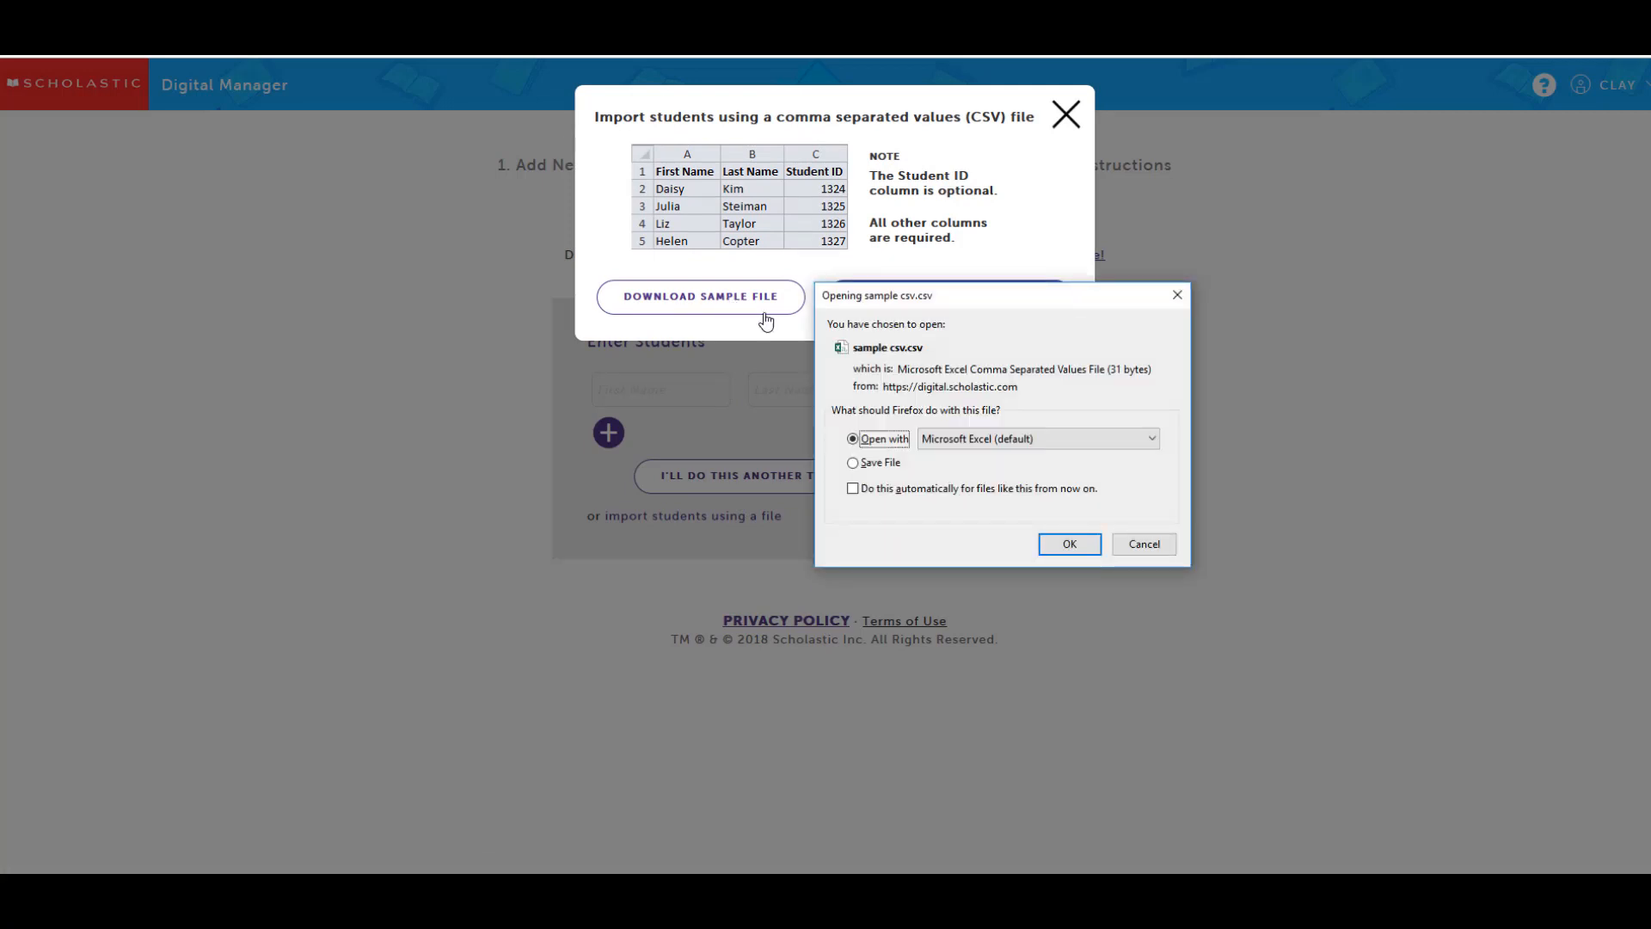
click(1079, 545)
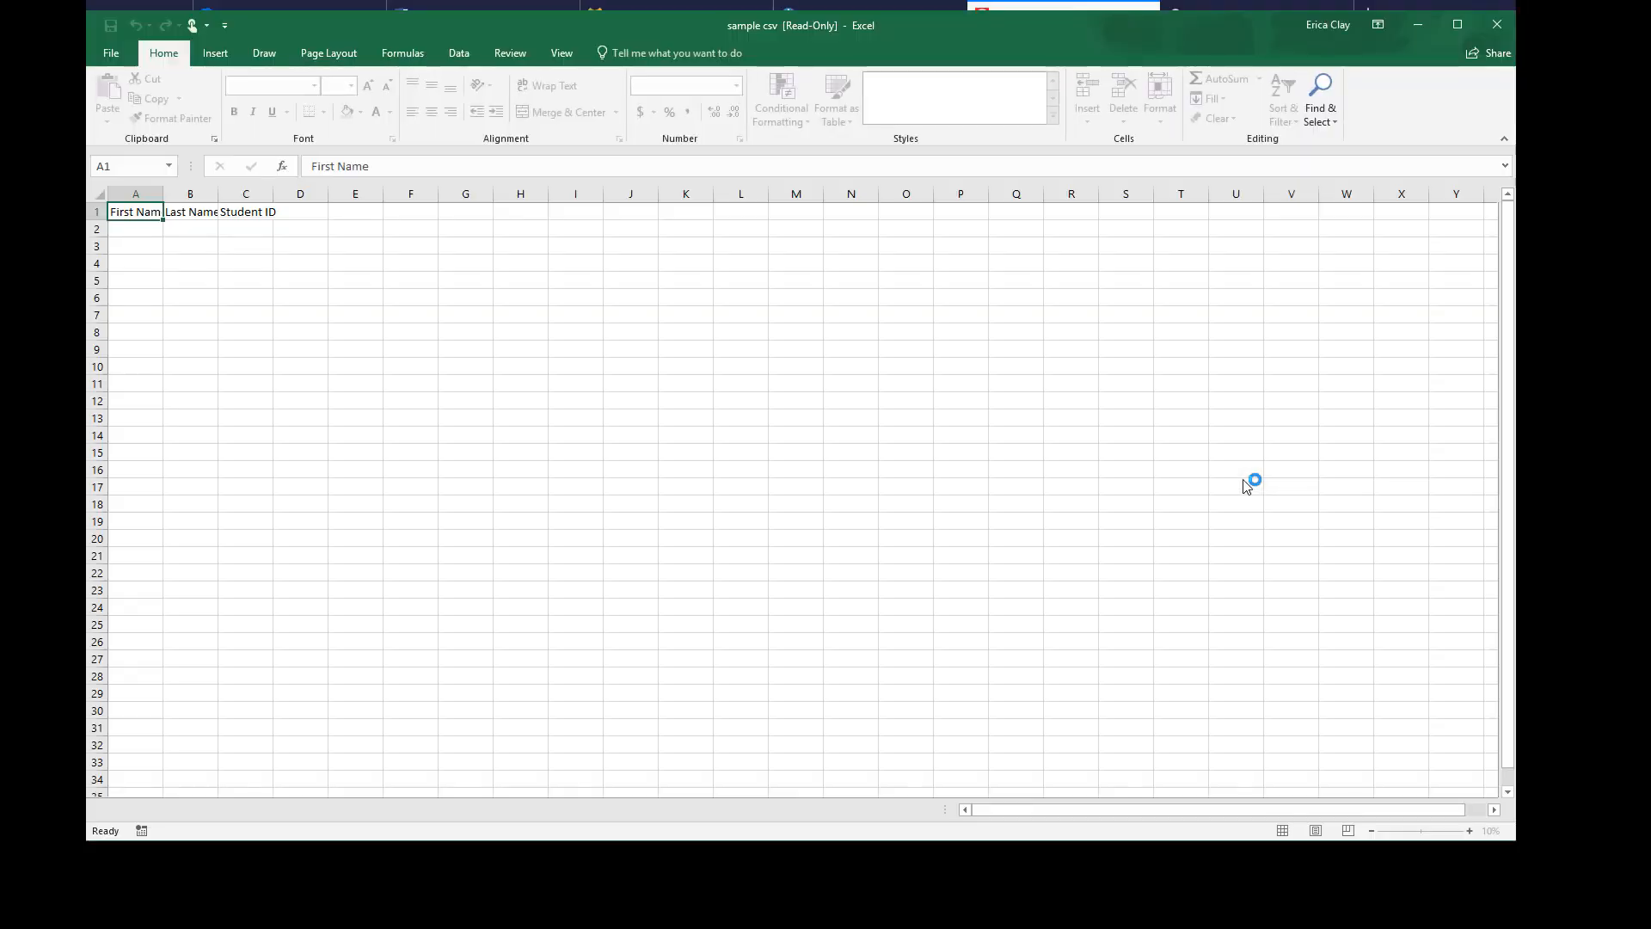
Enter the first two students' first and last names in rows 2 and 3
click(161, 232)
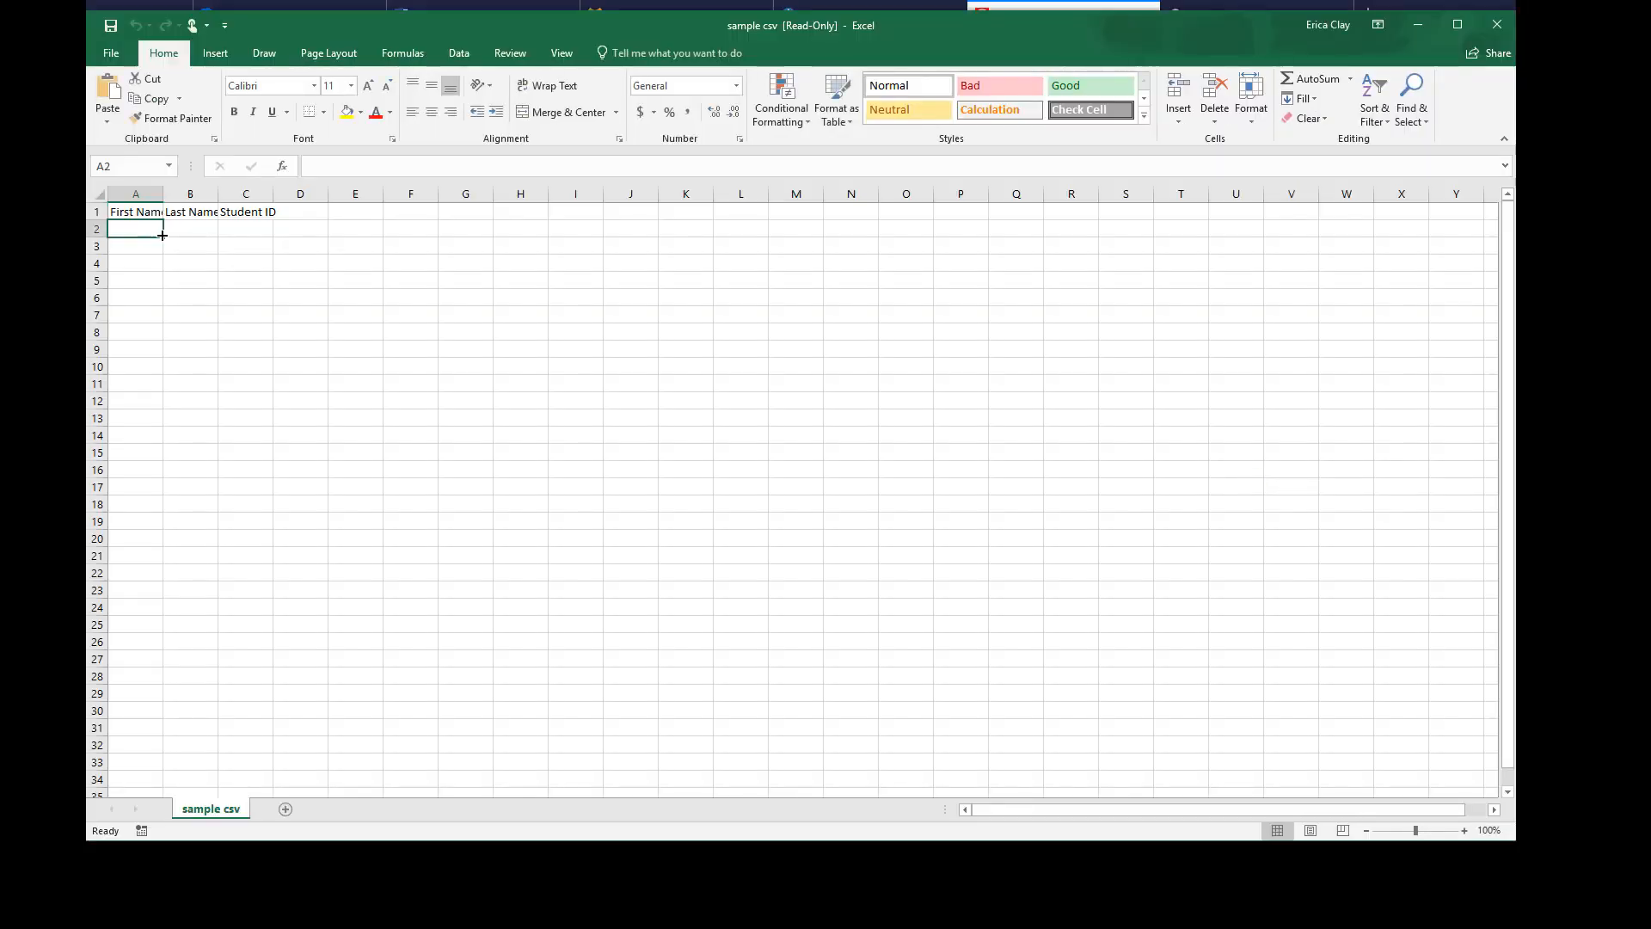
text(Jessica)
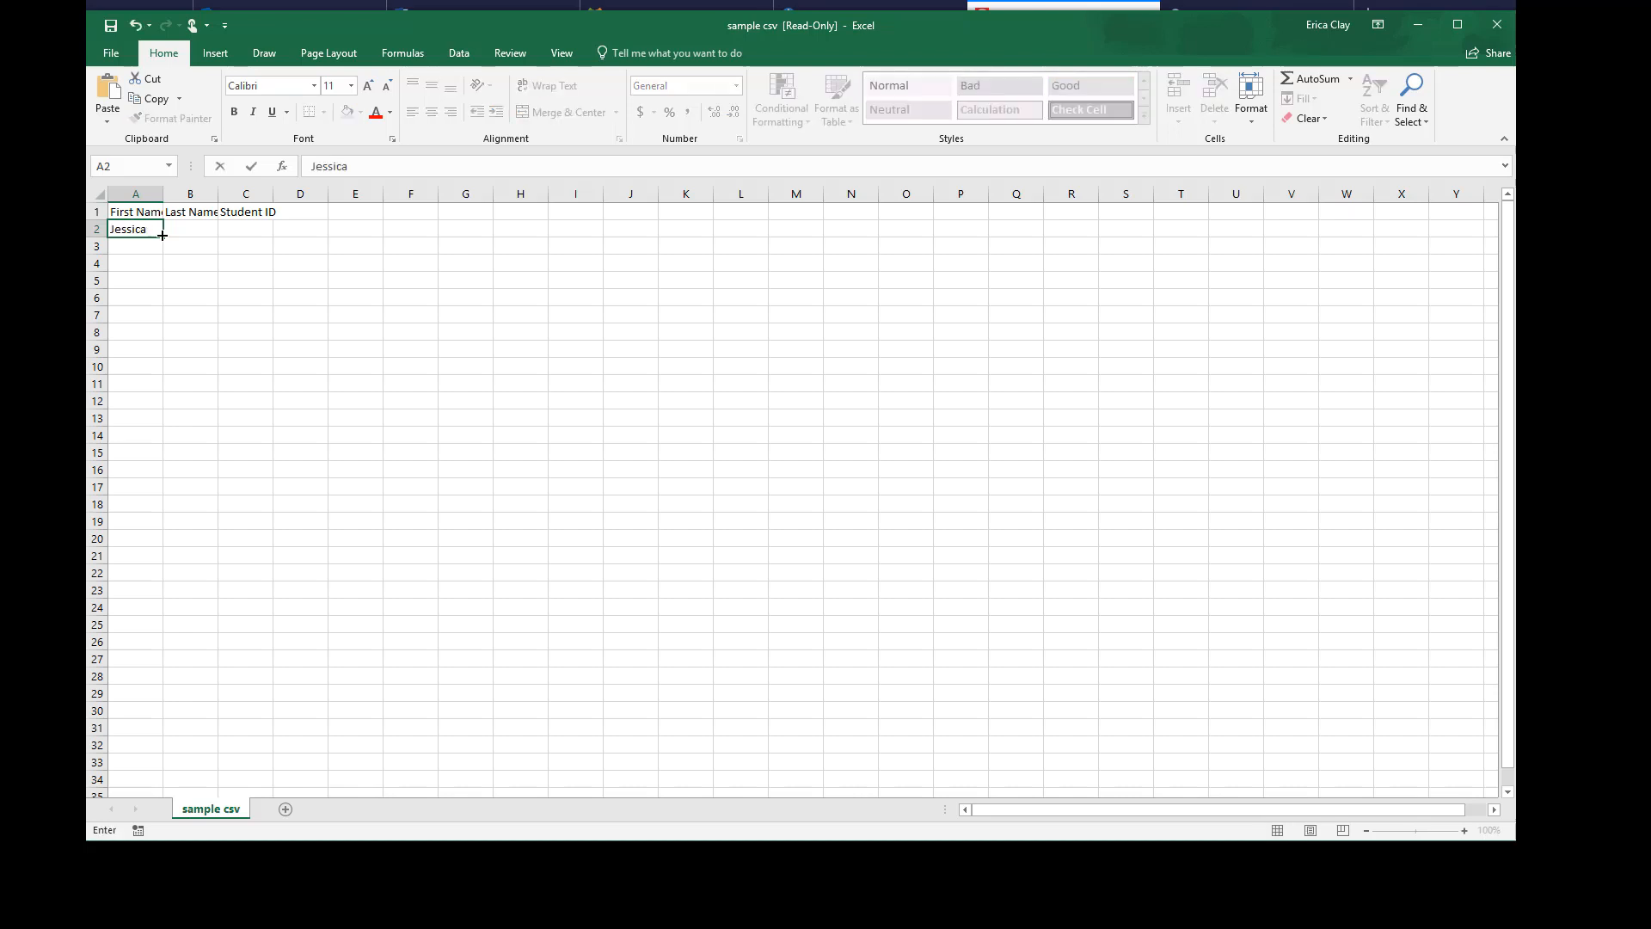
key(Tab)
text(Jones)
key(Return)
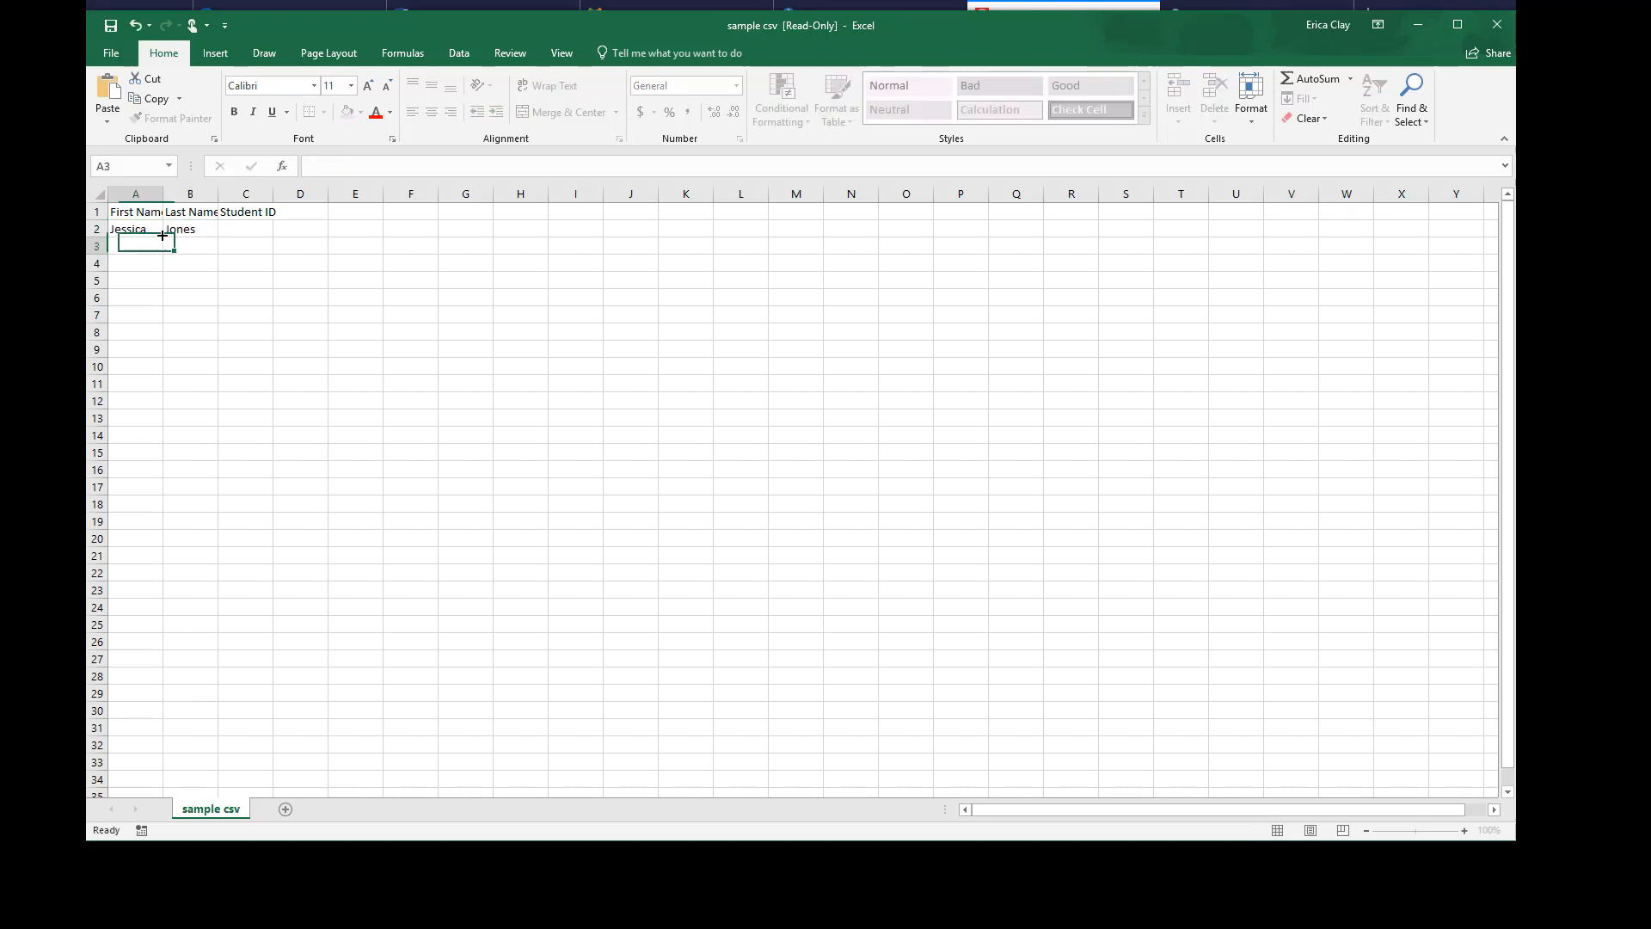
text(Luke)
key(Tab)
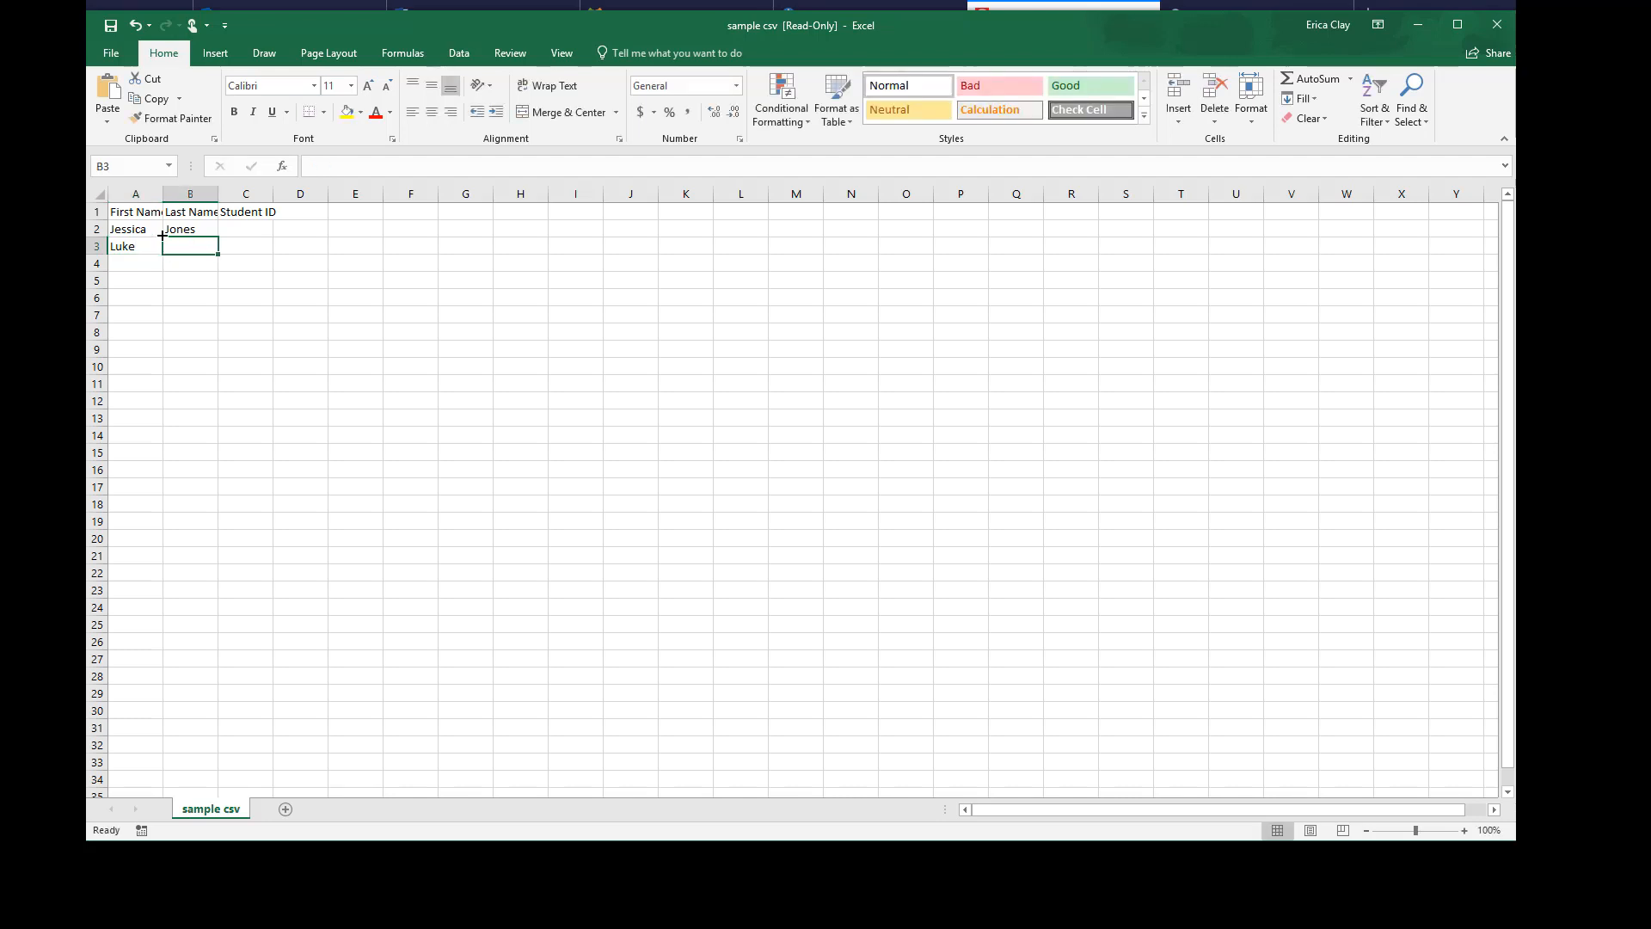
text(Cage)
key(Return)
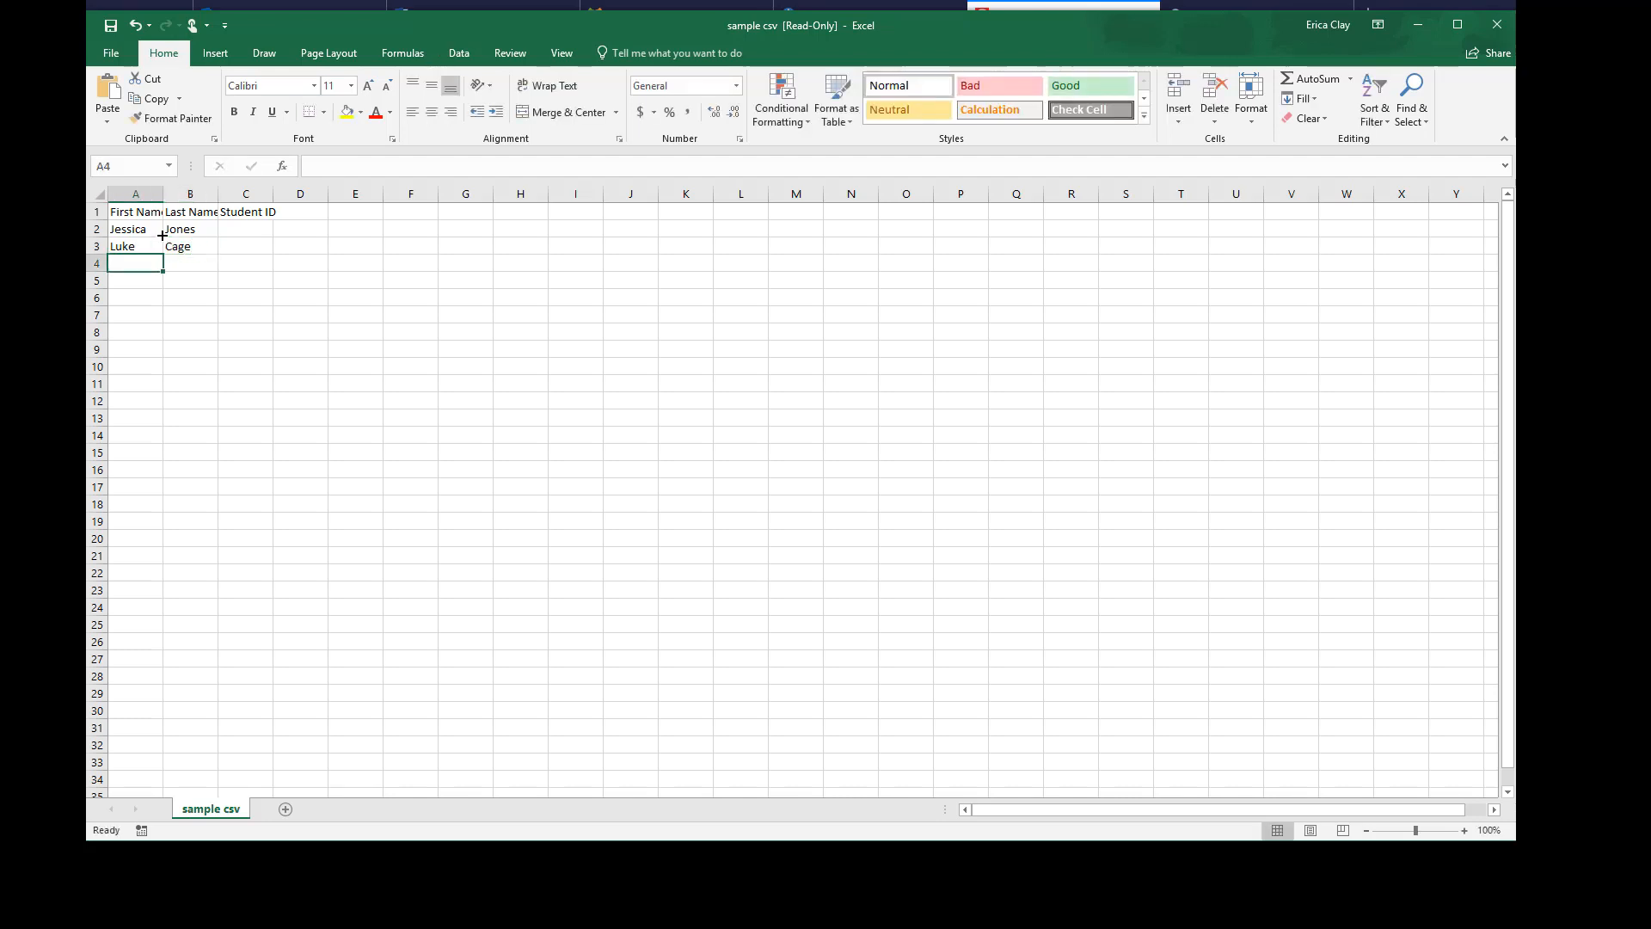
Enter the third and fourth students' first and last names in rows 4 and 5
text(Peter)
key(Tab)
text(Parker)
key(Return)
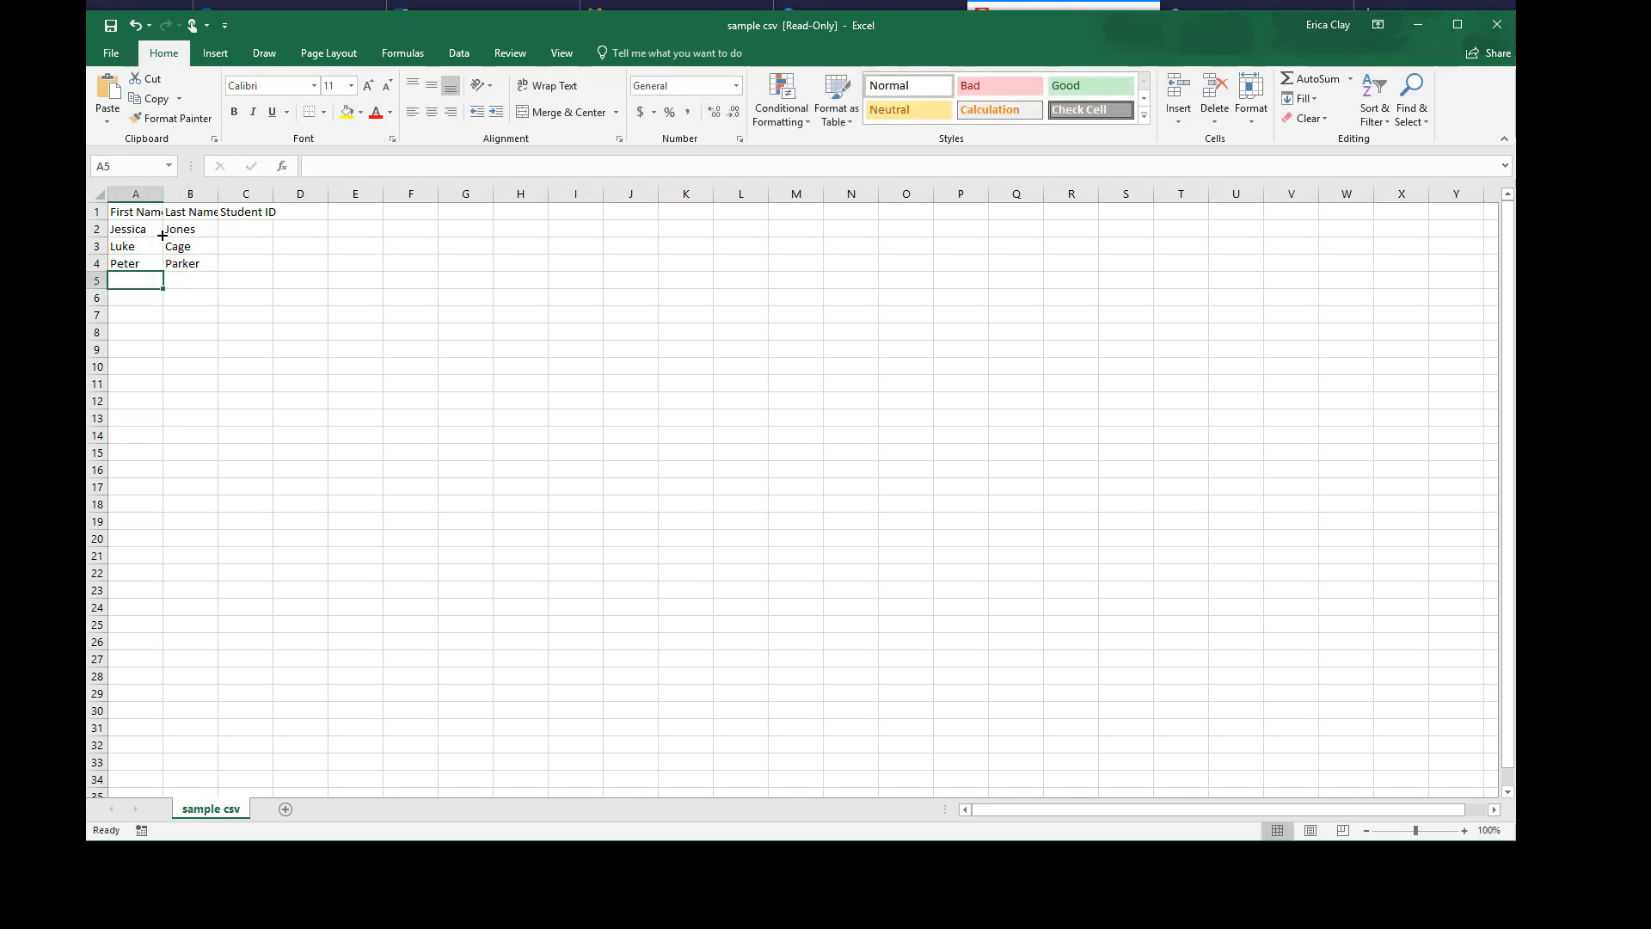
text(Clark)
key(Tab)
text(Kent)
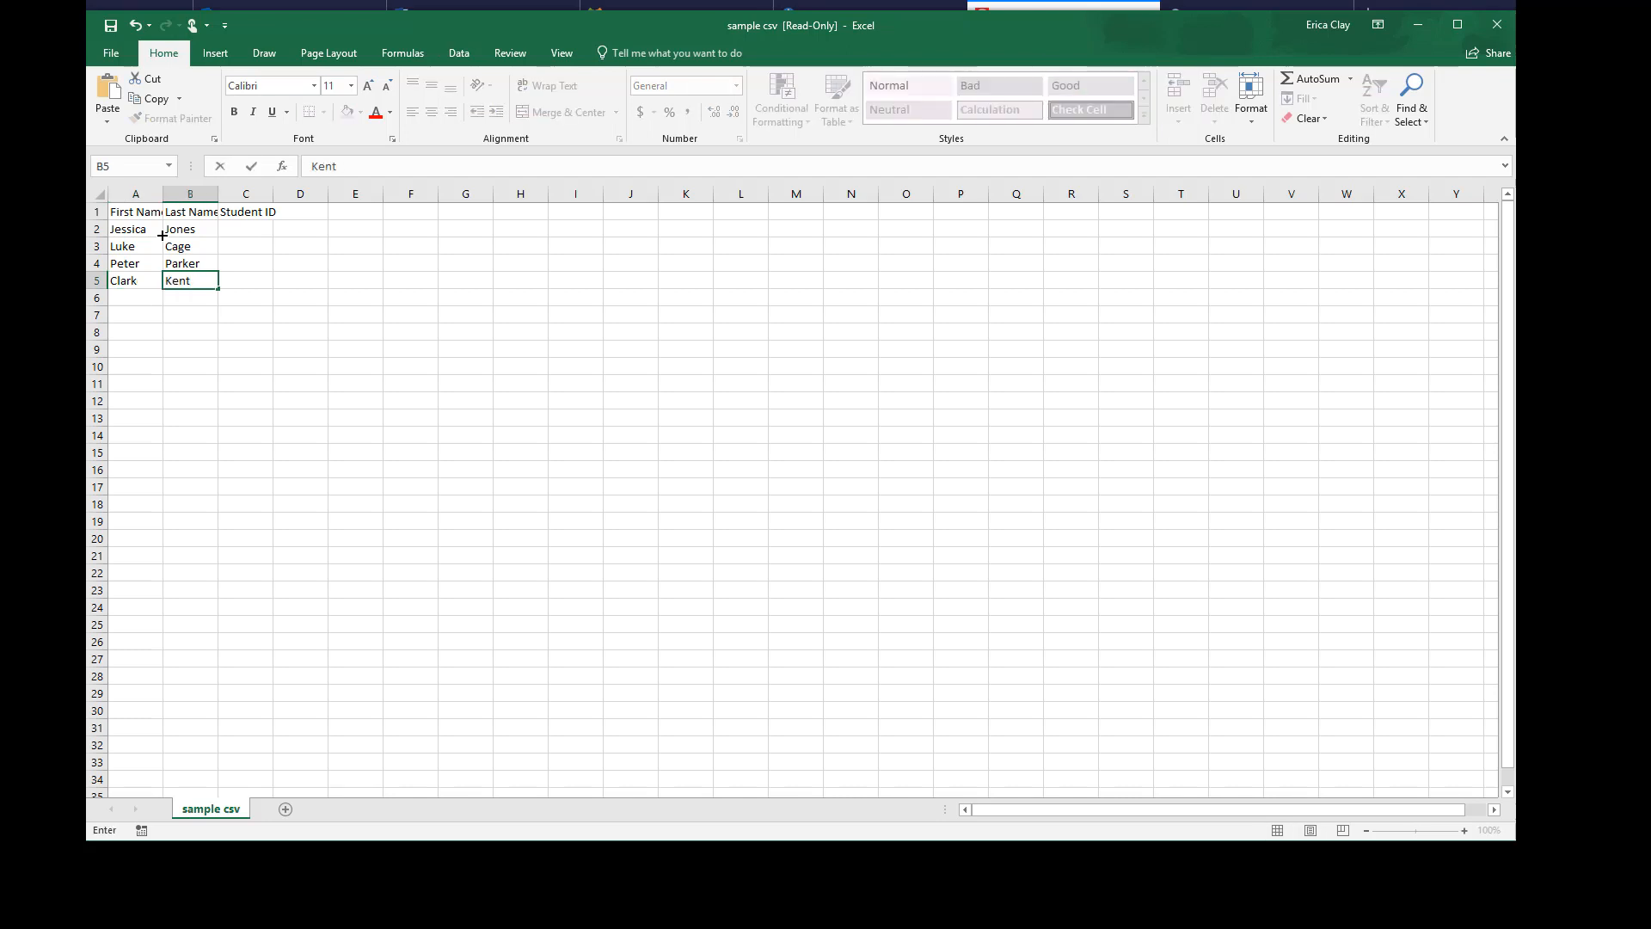
key(Return)
click(111, 52)
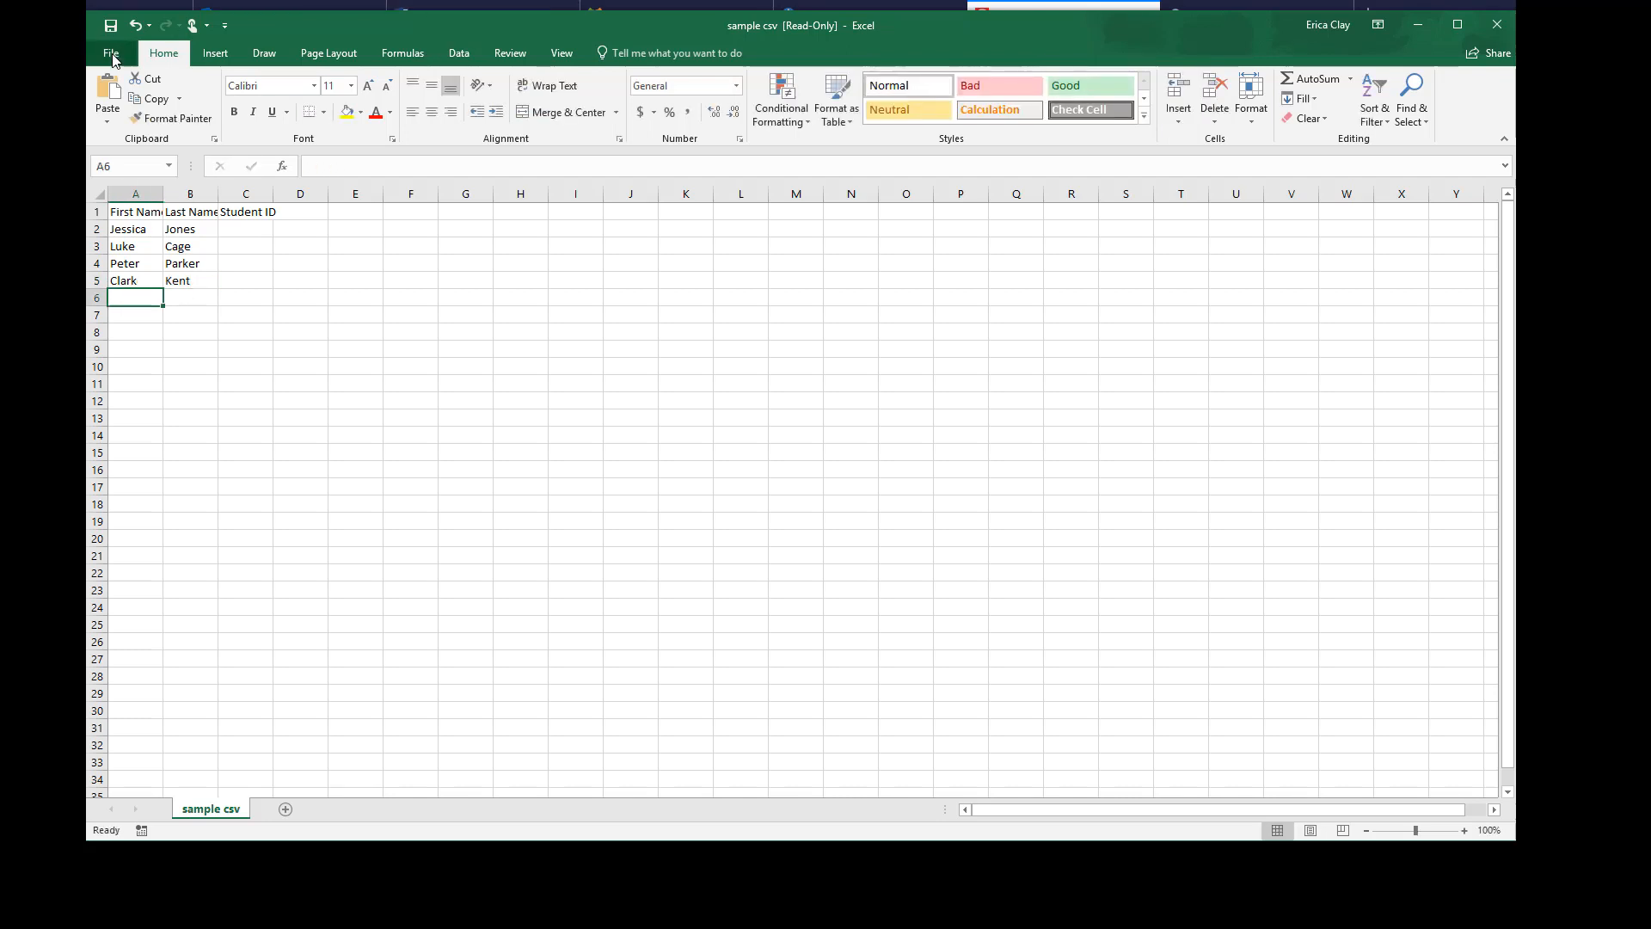
Save the Excel student list to the Desktop as CSV file storia_student_list, then return to the browser
click(116, 227)
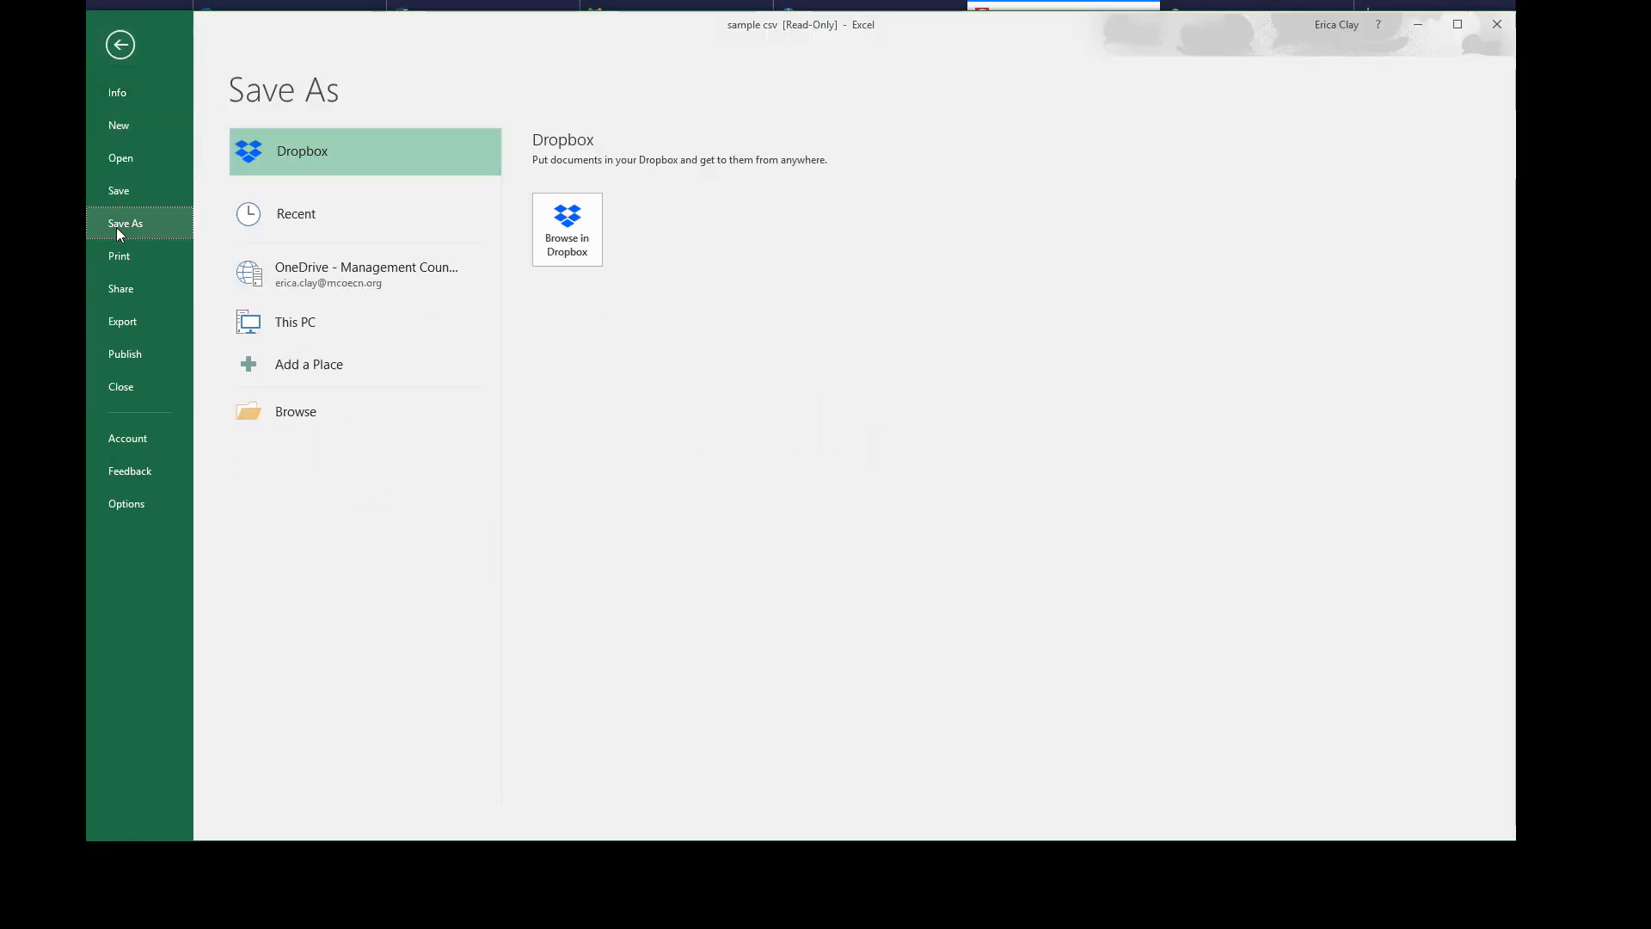
double_click(295, 377)
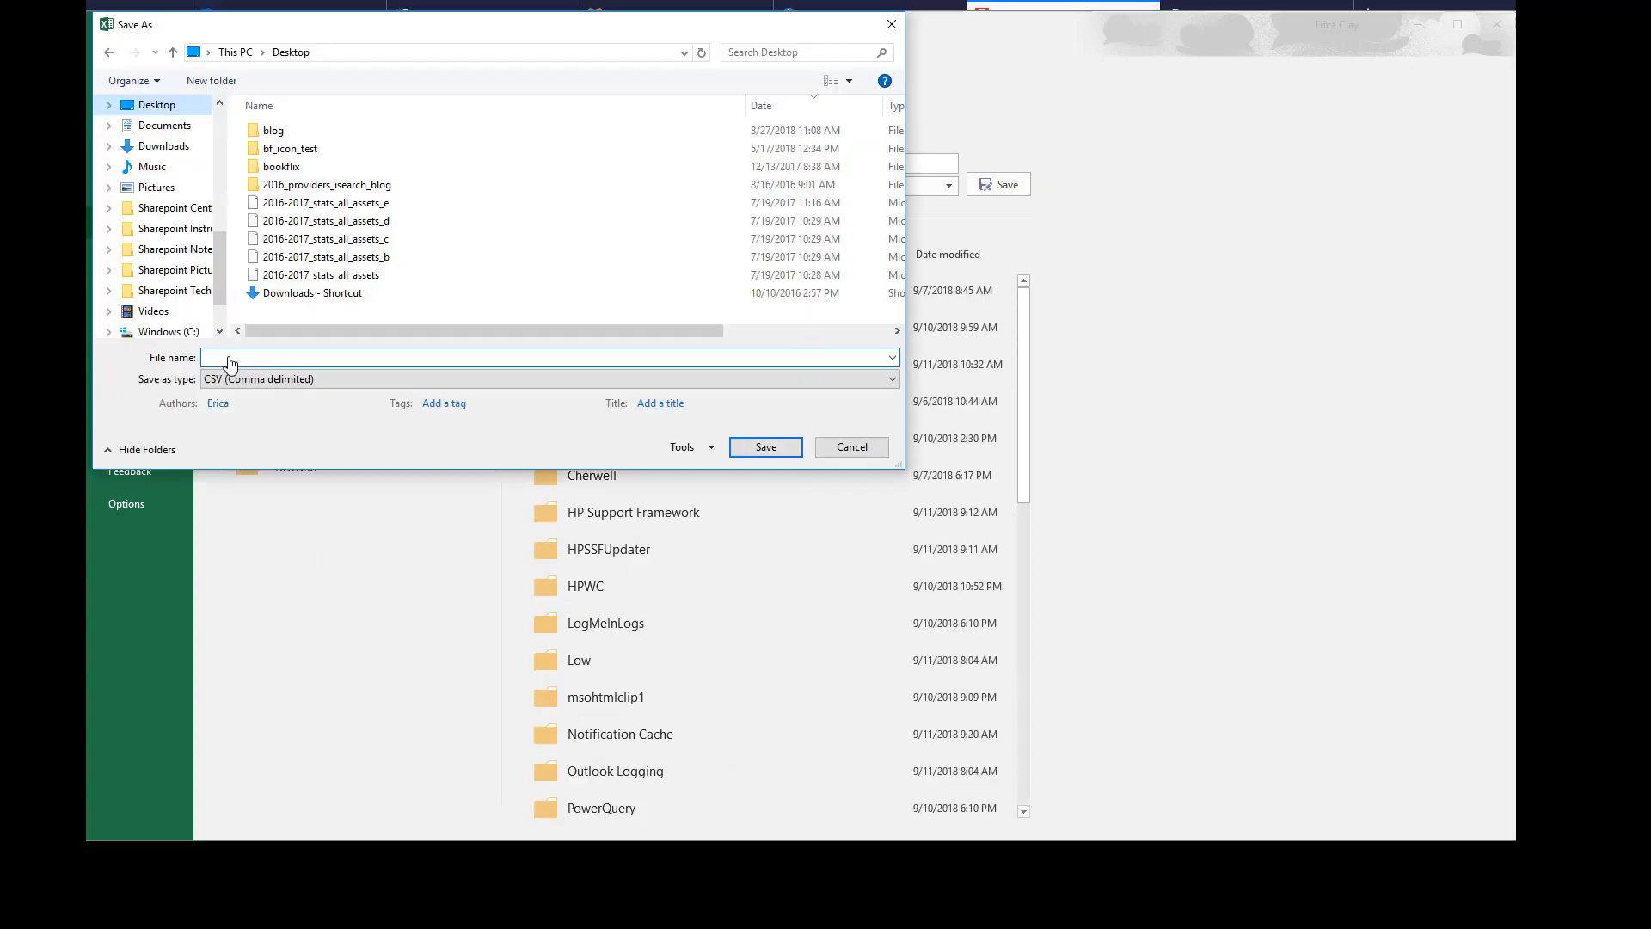
click(231, 361)
text(storia)
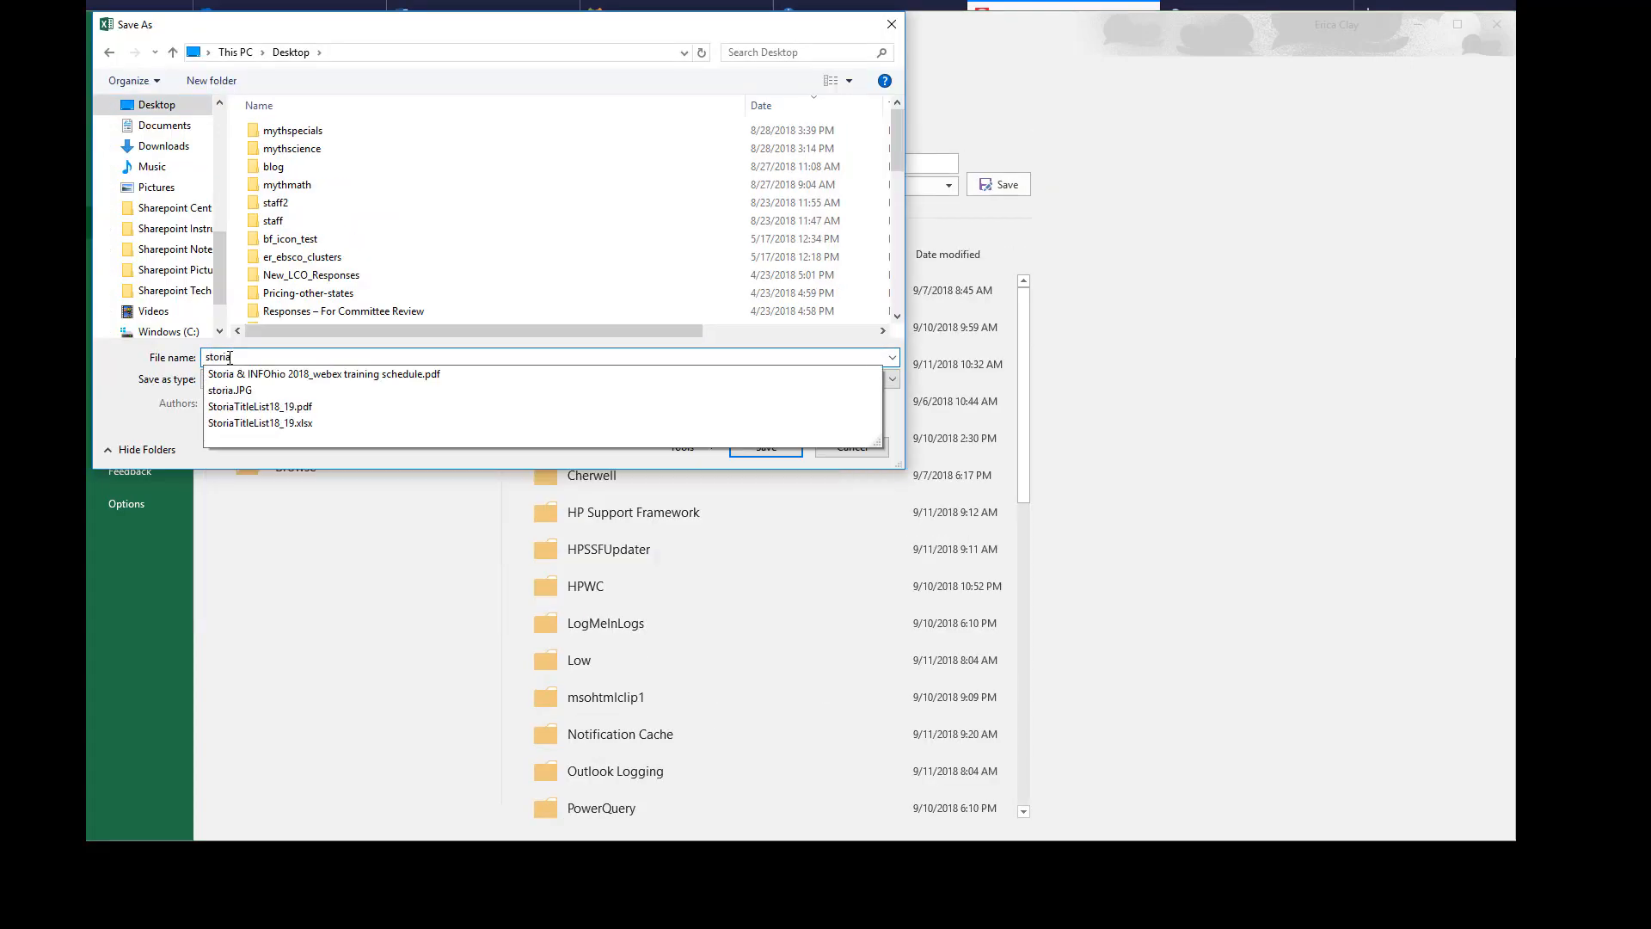
text(_student_list)
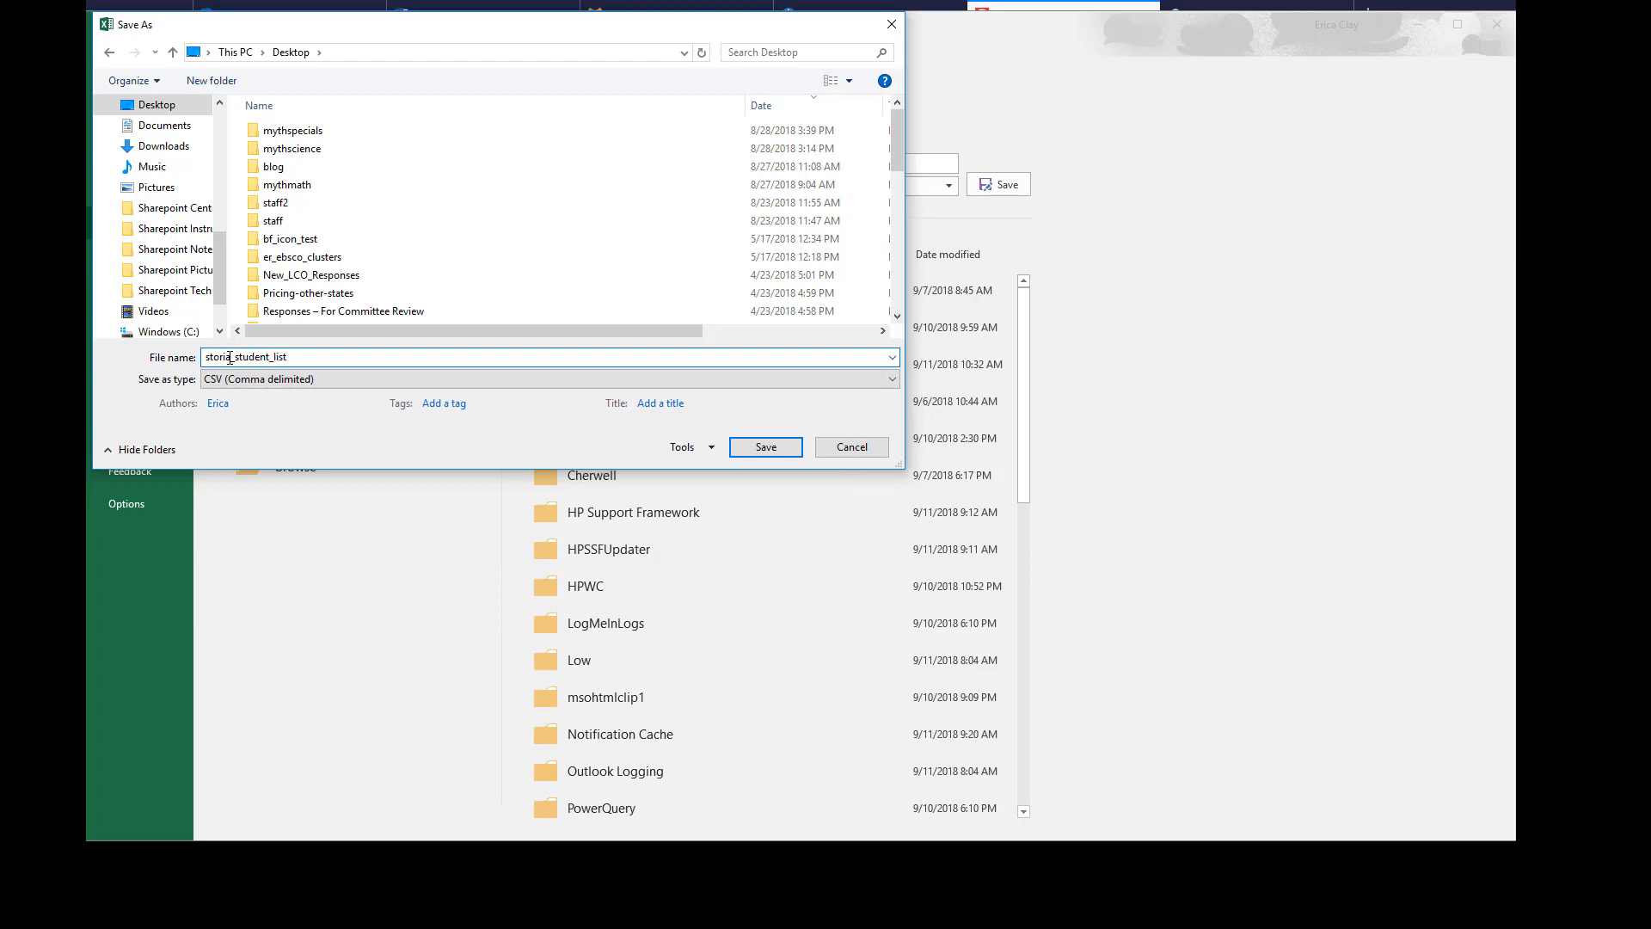
click(765, 447)
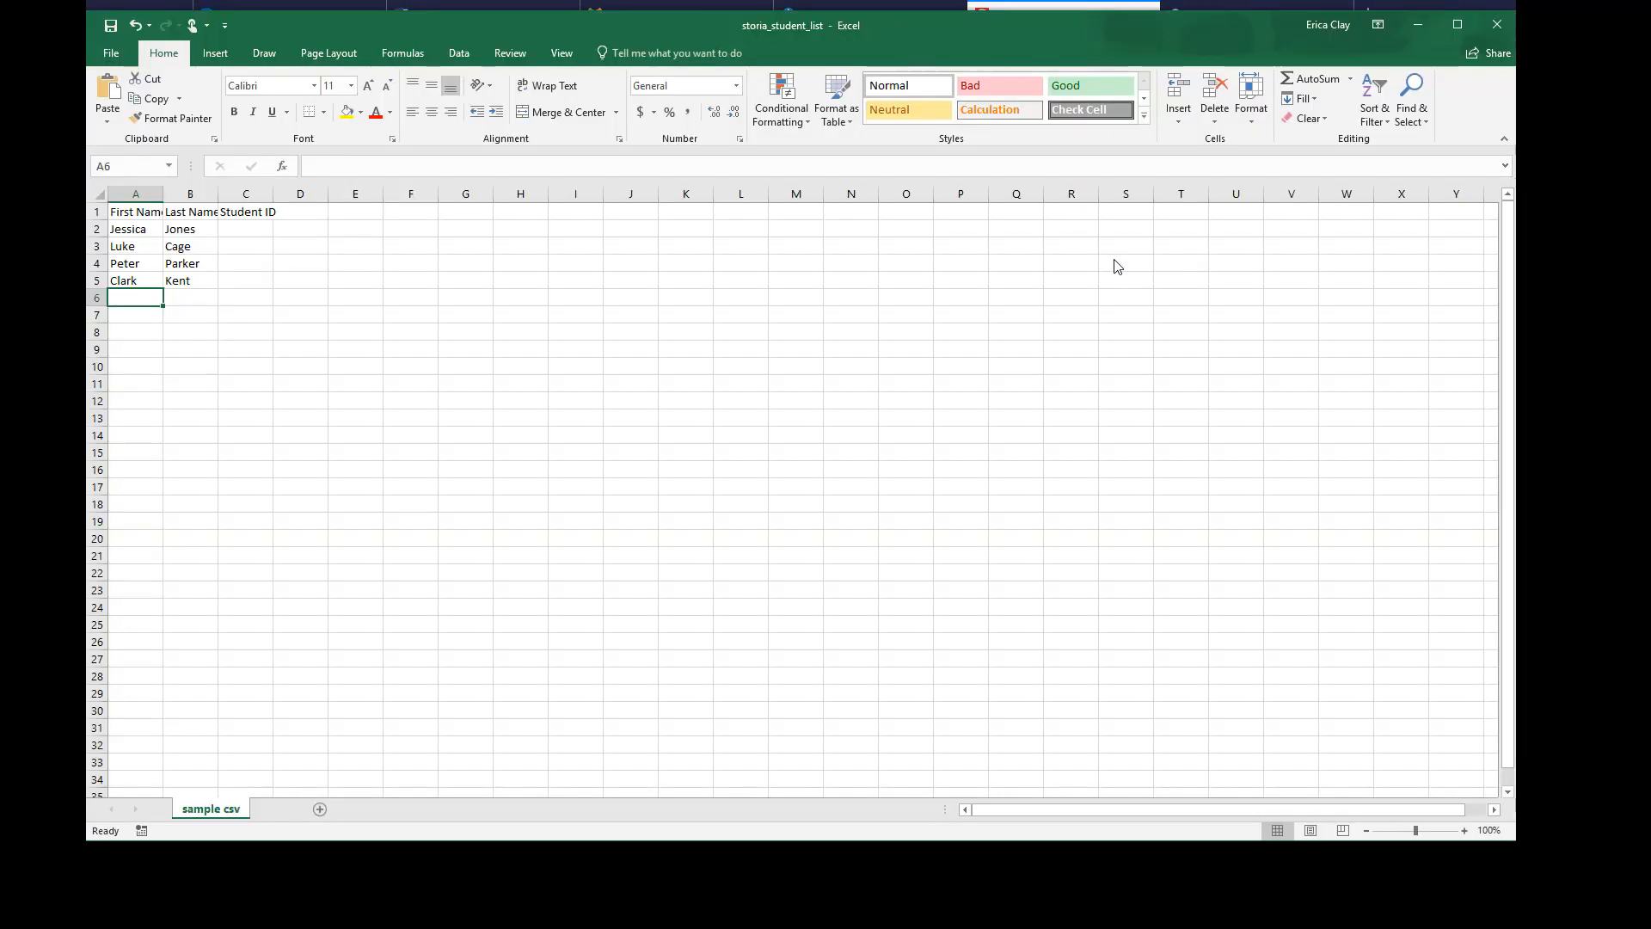
click(1497, 24)
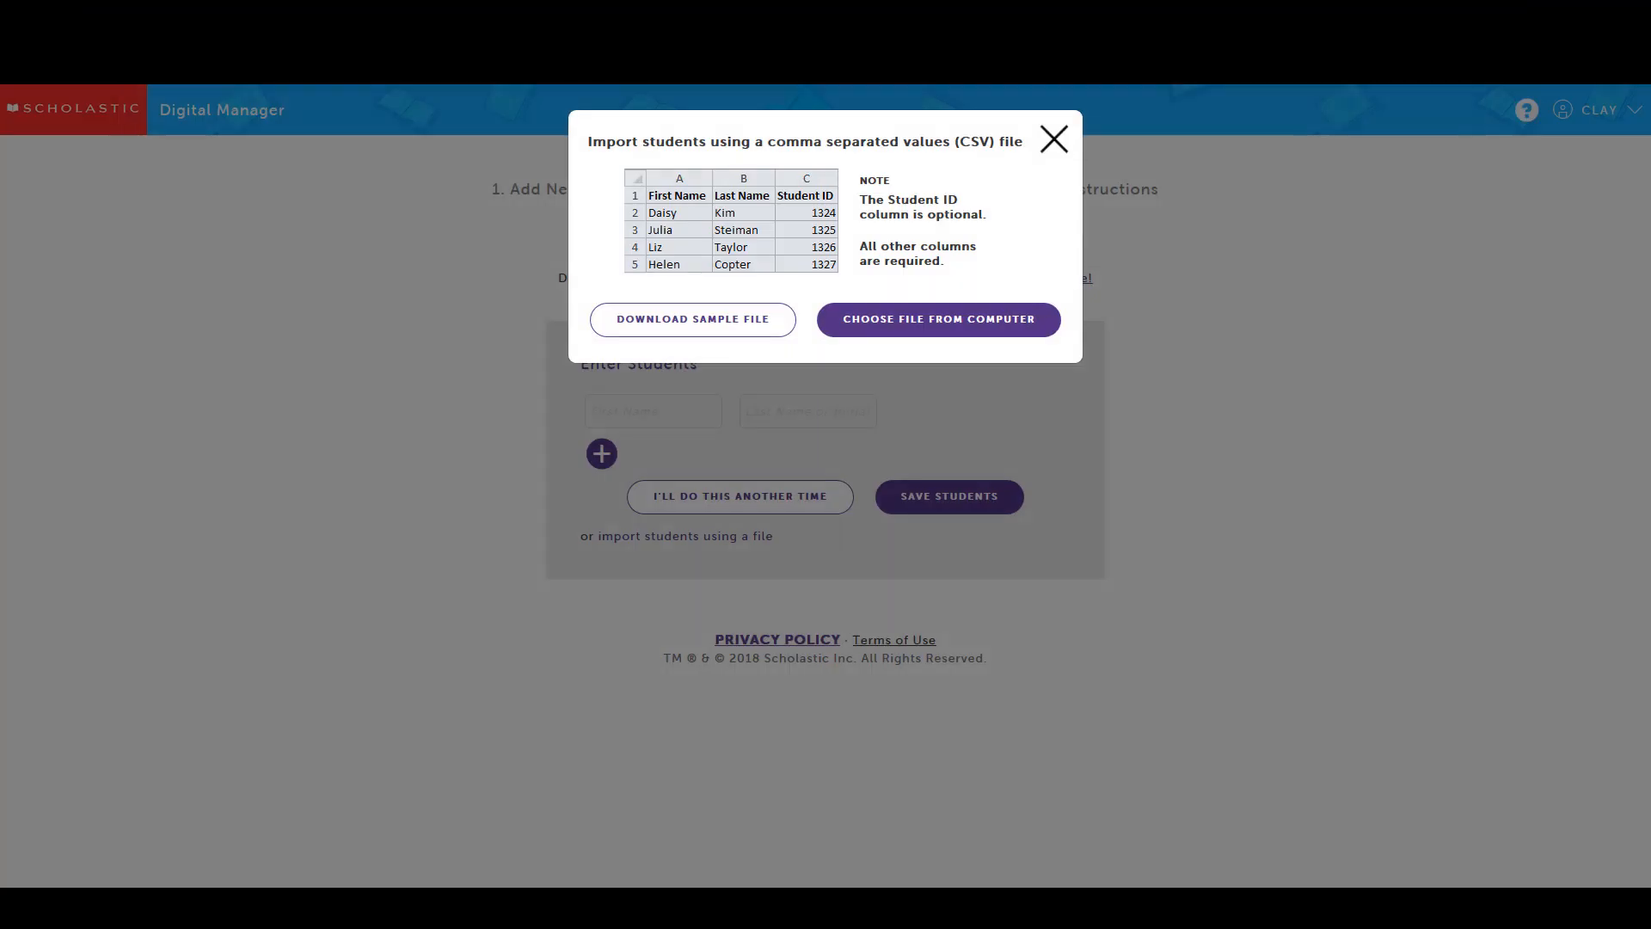
Upload storia_student_list.csv from the computer and confirm the four imported Grade 4 students
click(924, 341)
scroll(809, 197, down, 7)
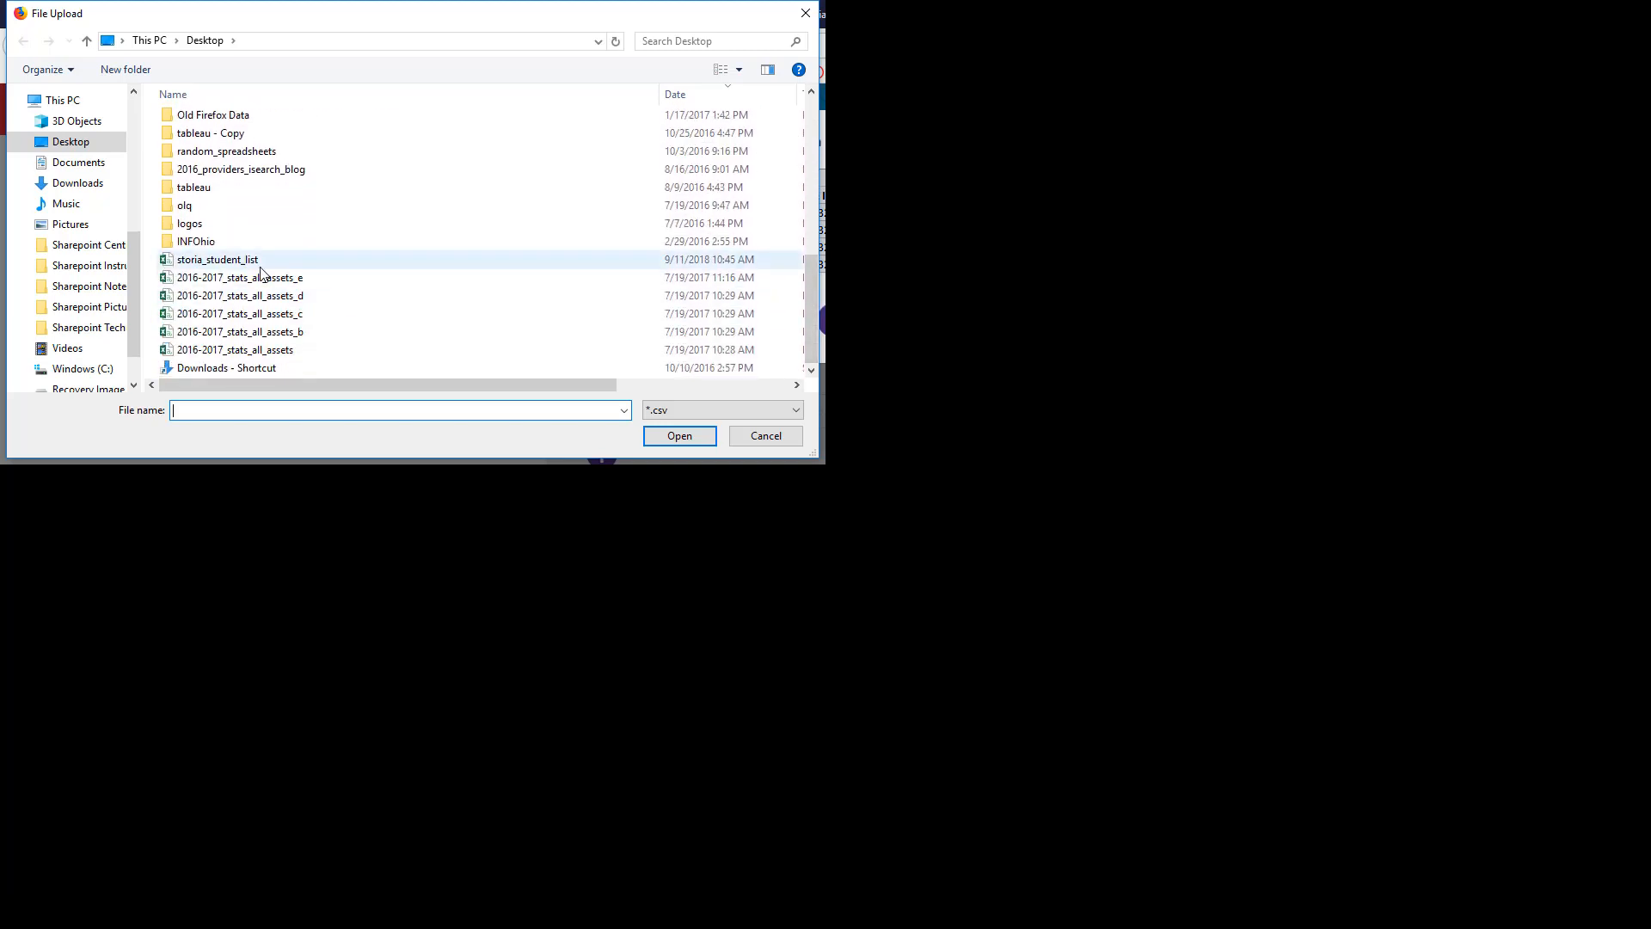
click(264, 266)
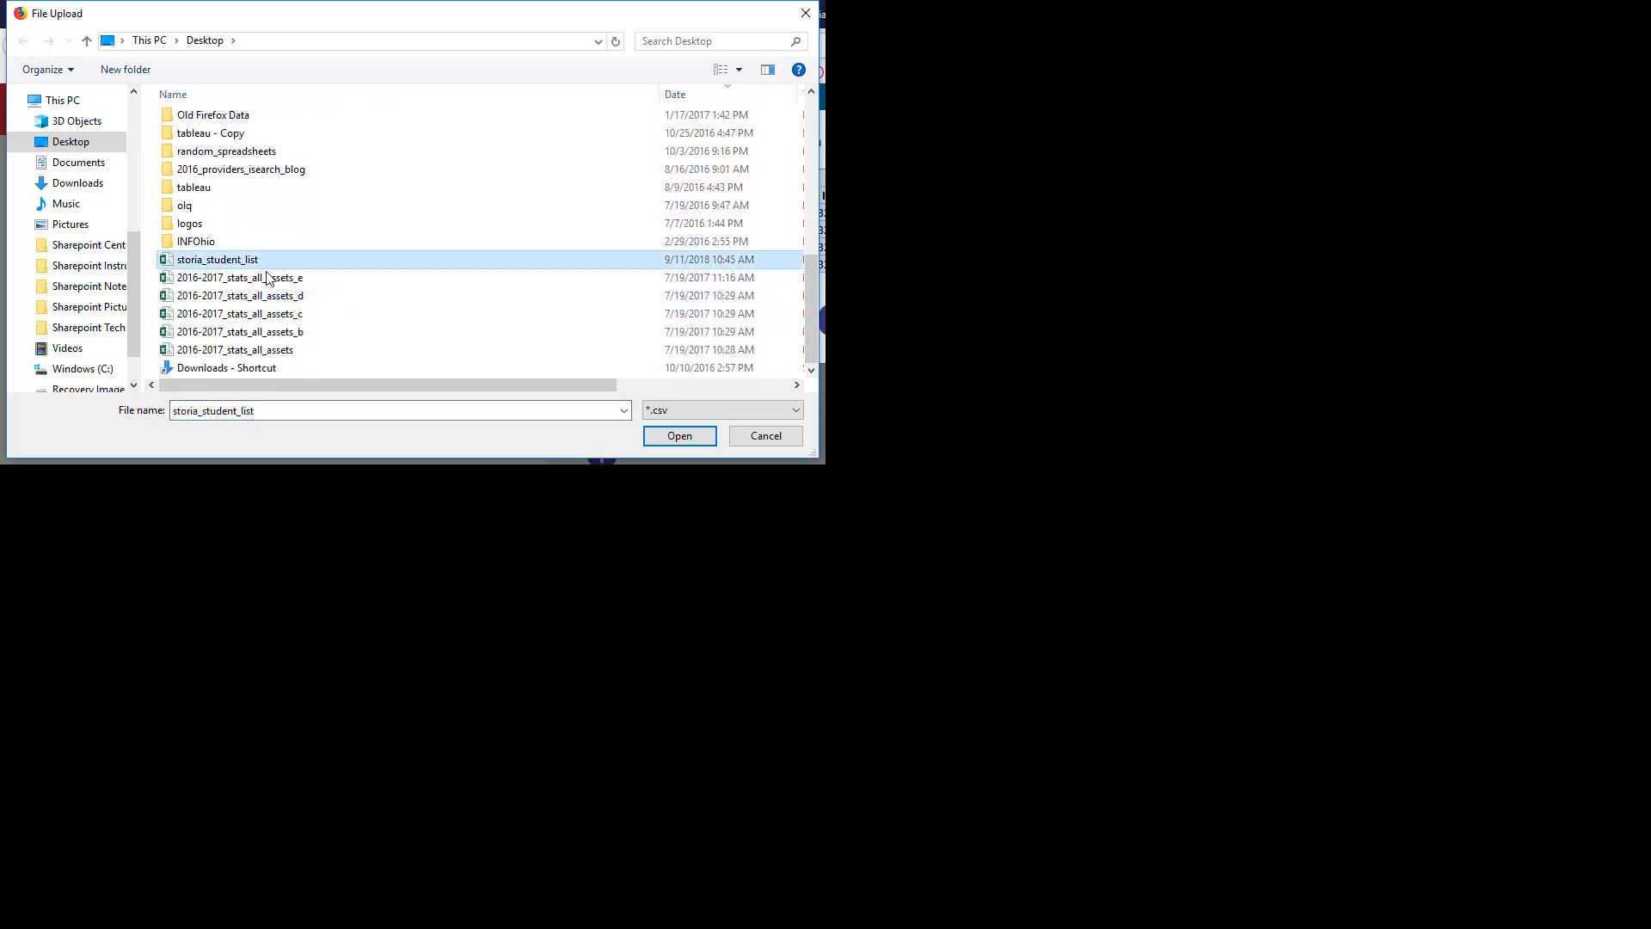
click(657, 442)
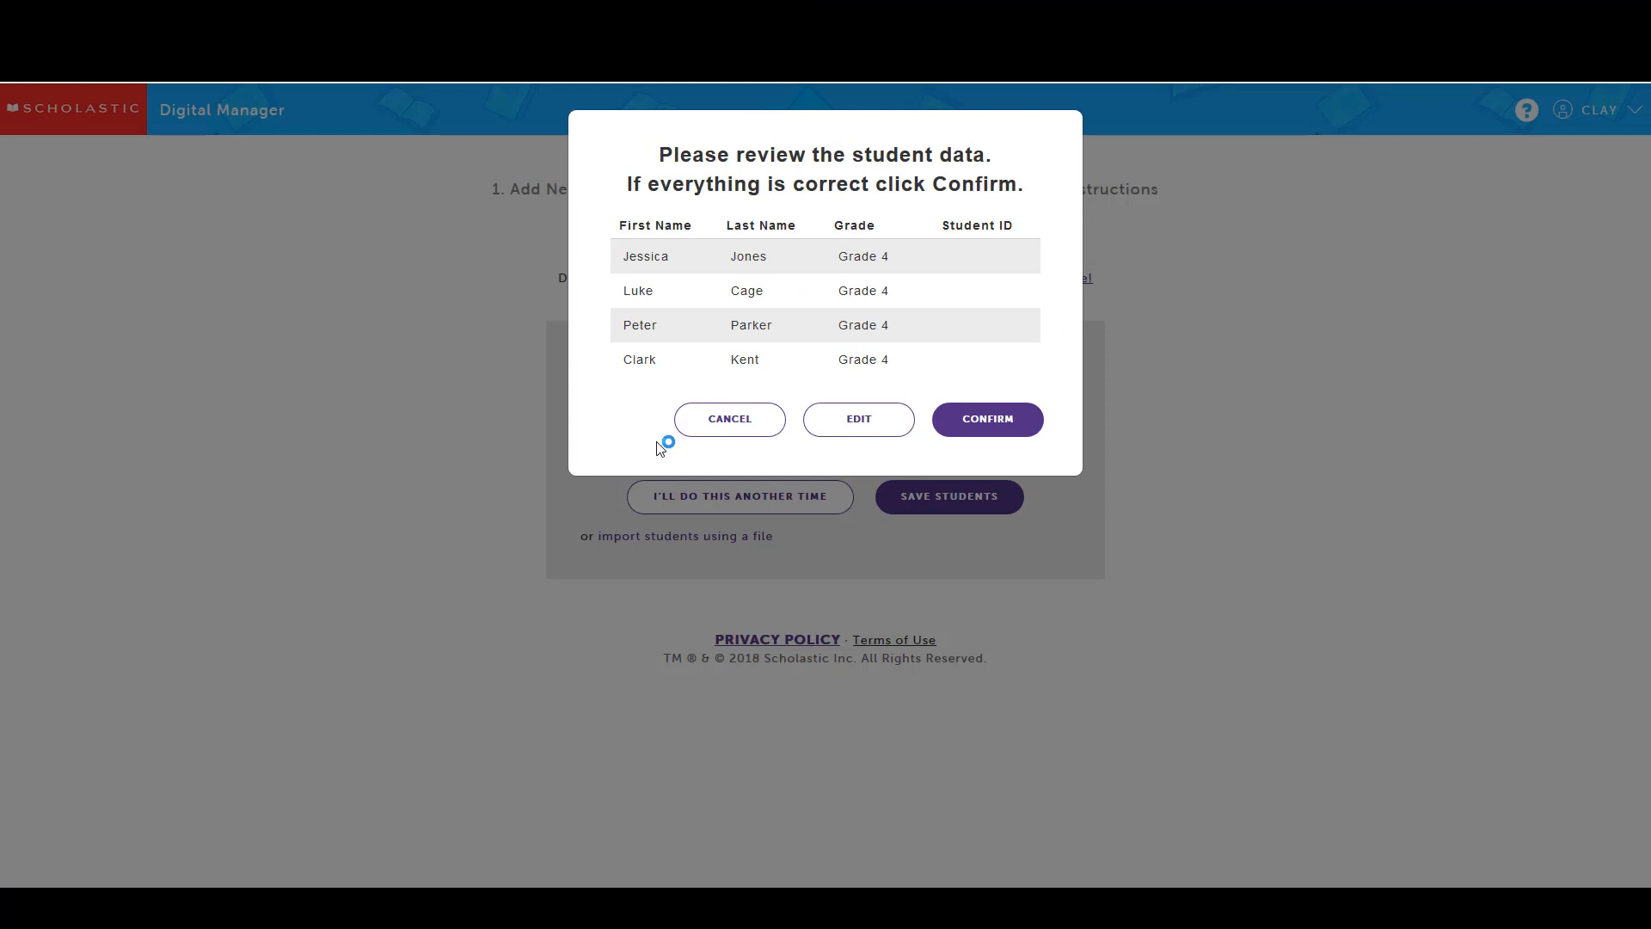
click(989, 421)
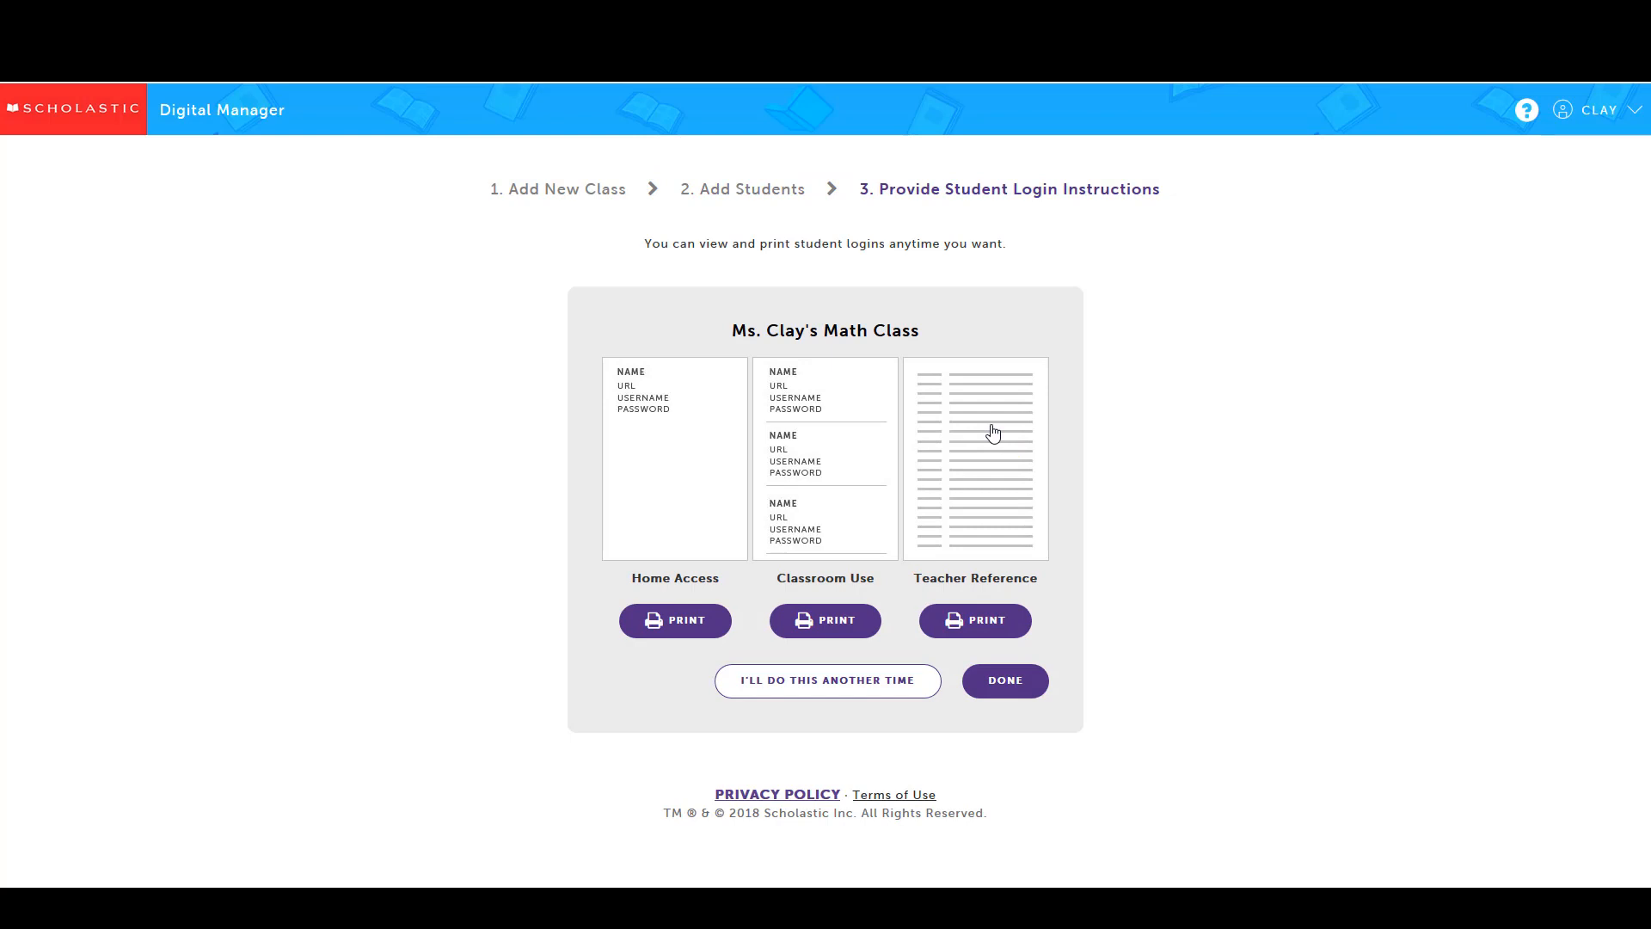
Print the Home Access login sheets for the imported students
click(687, 633)
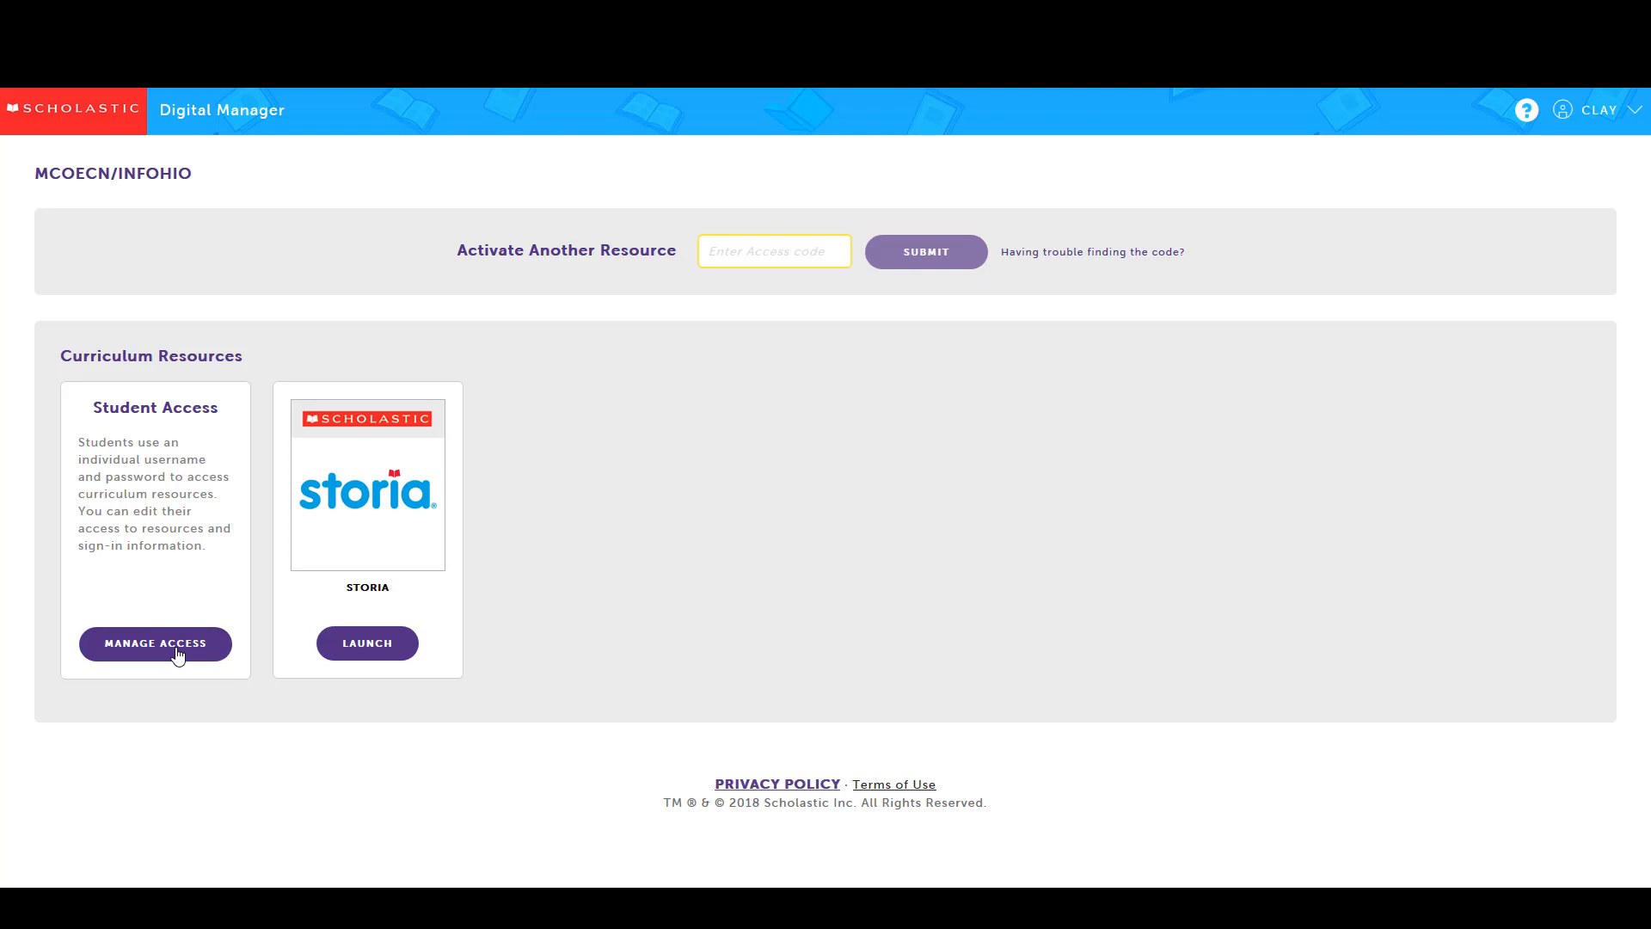
Open Manage Access on the Student Access card and start + Add Students
click(178, 655)
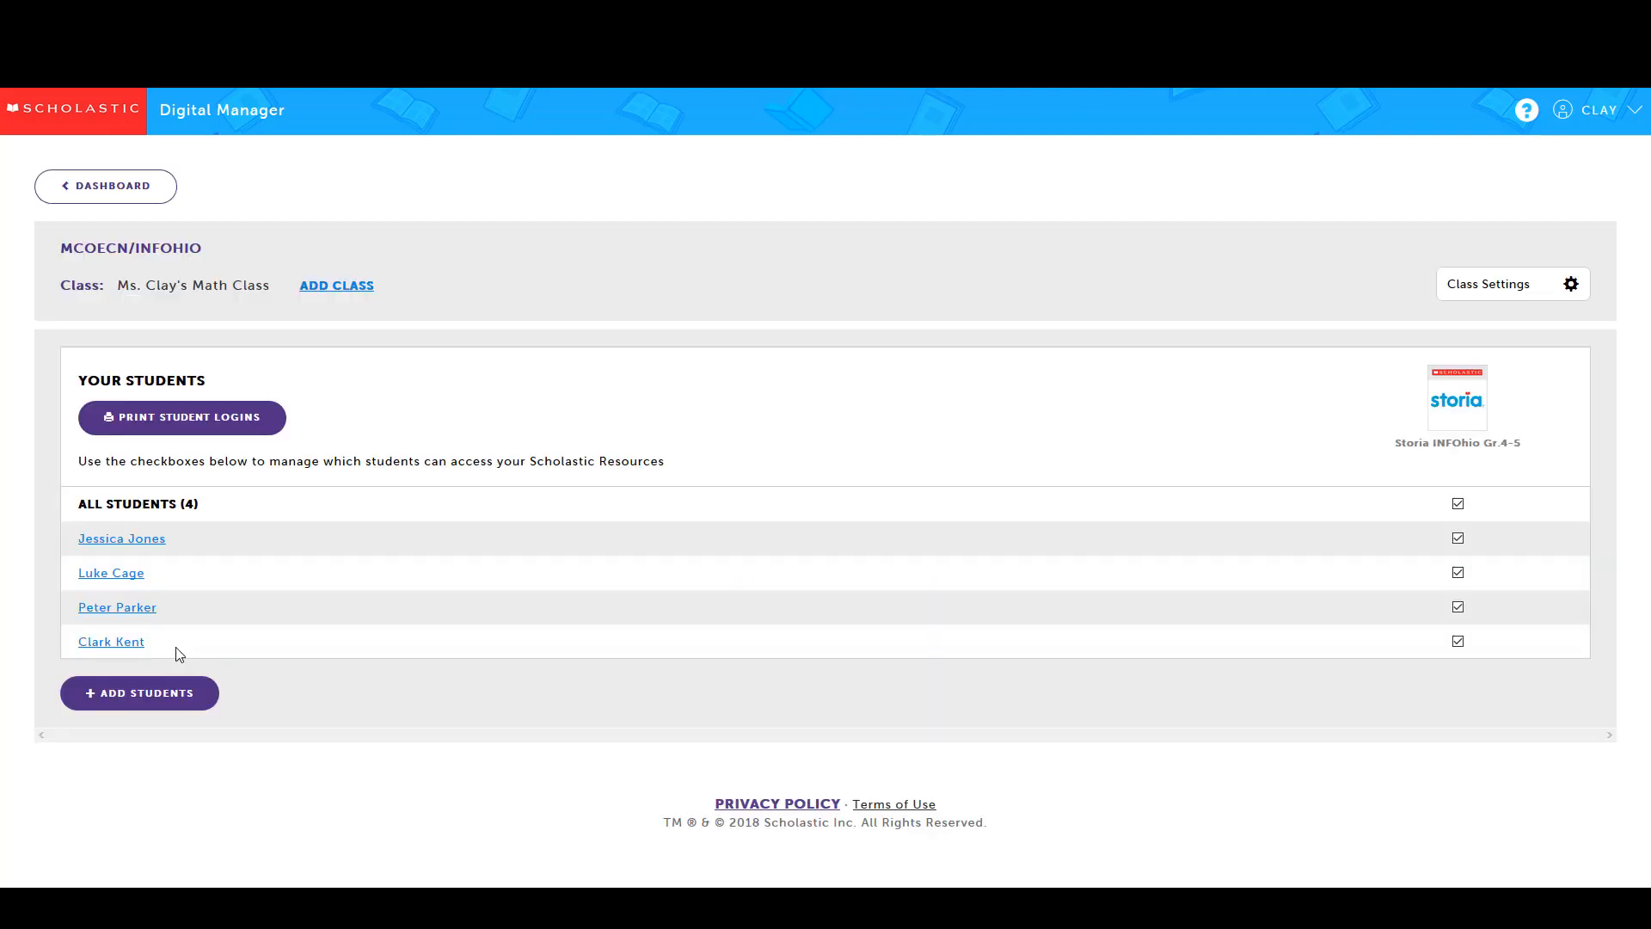
click(130, 703)
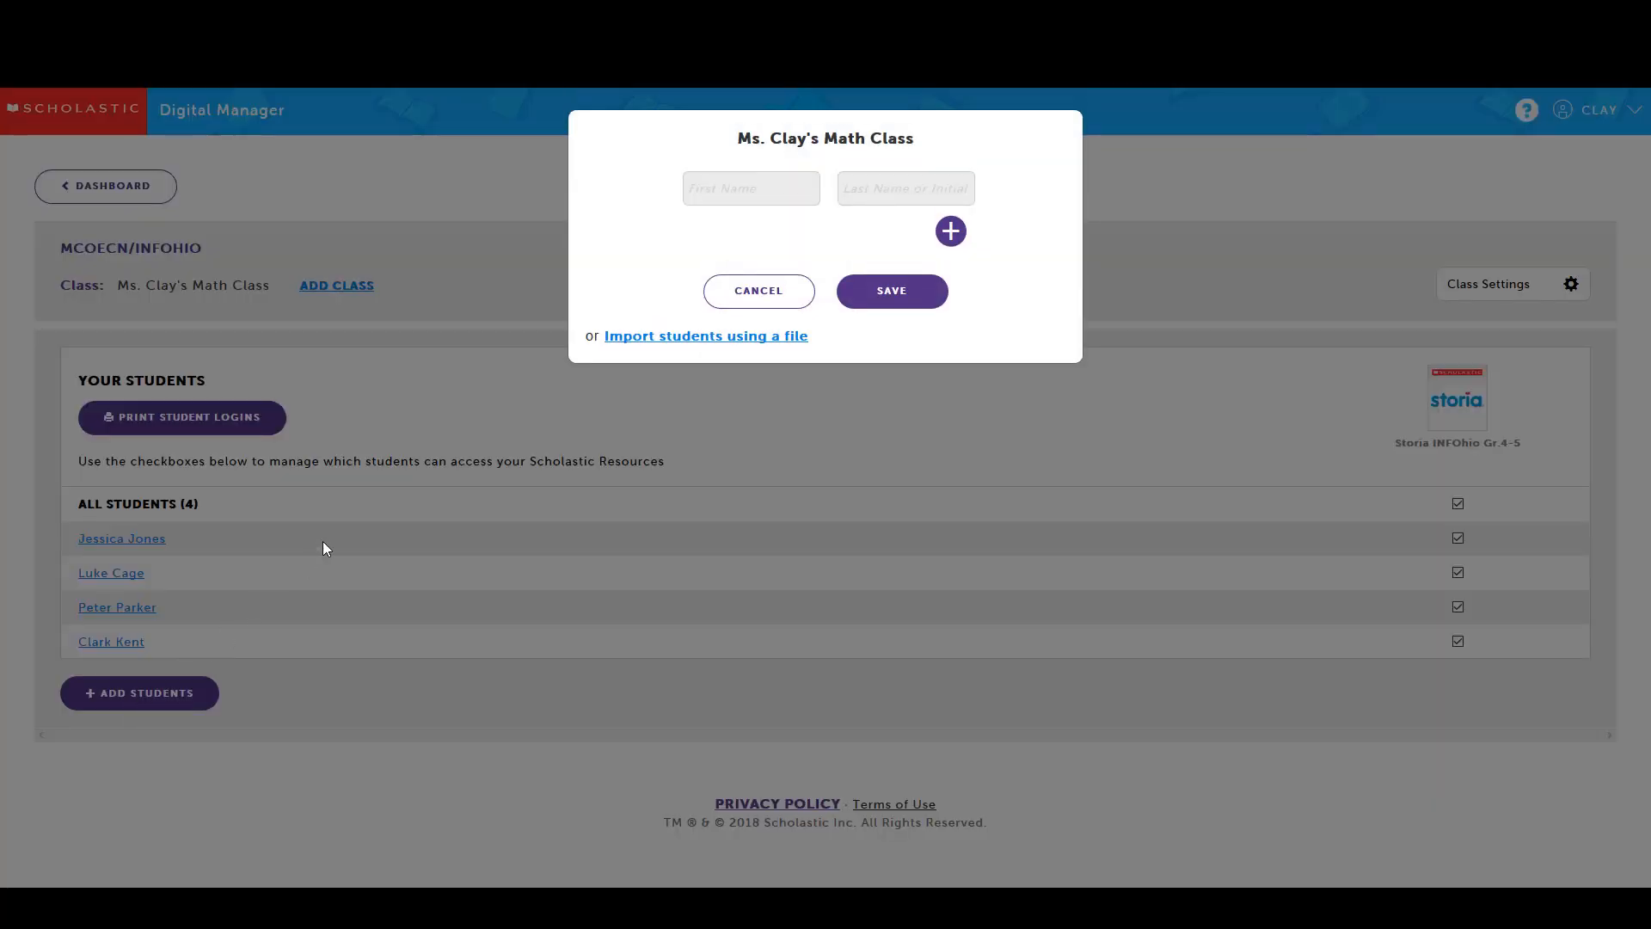
Enter the new student's first and last name, then save and confirm the entry
click(711, 195)
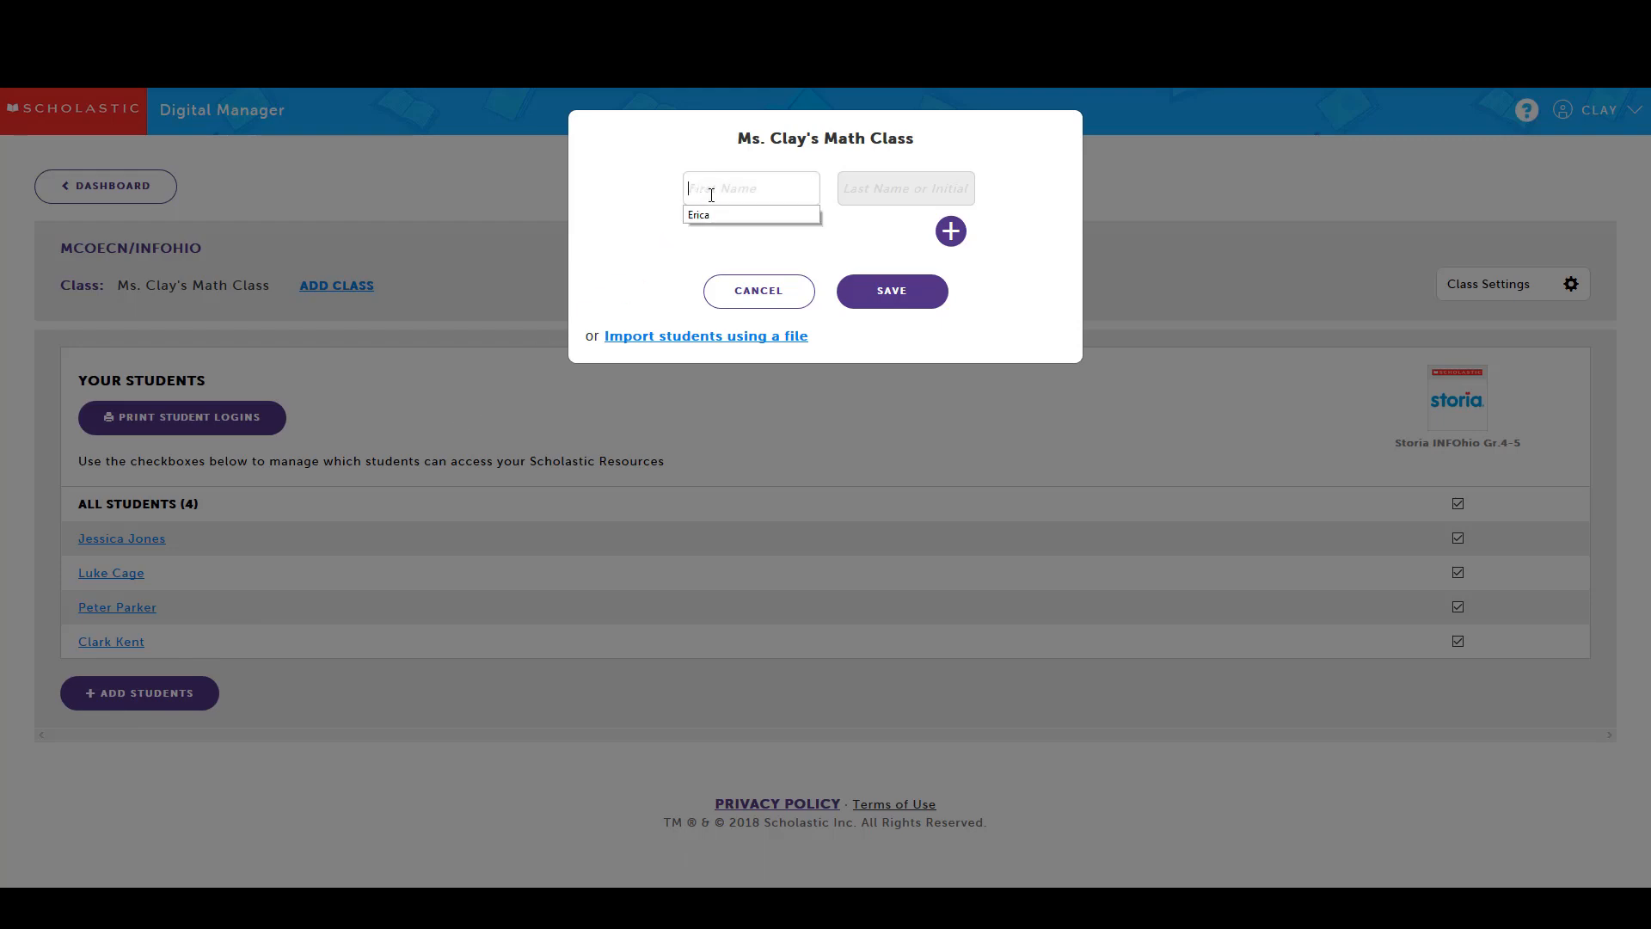
text(Diana)
click(861, 184)
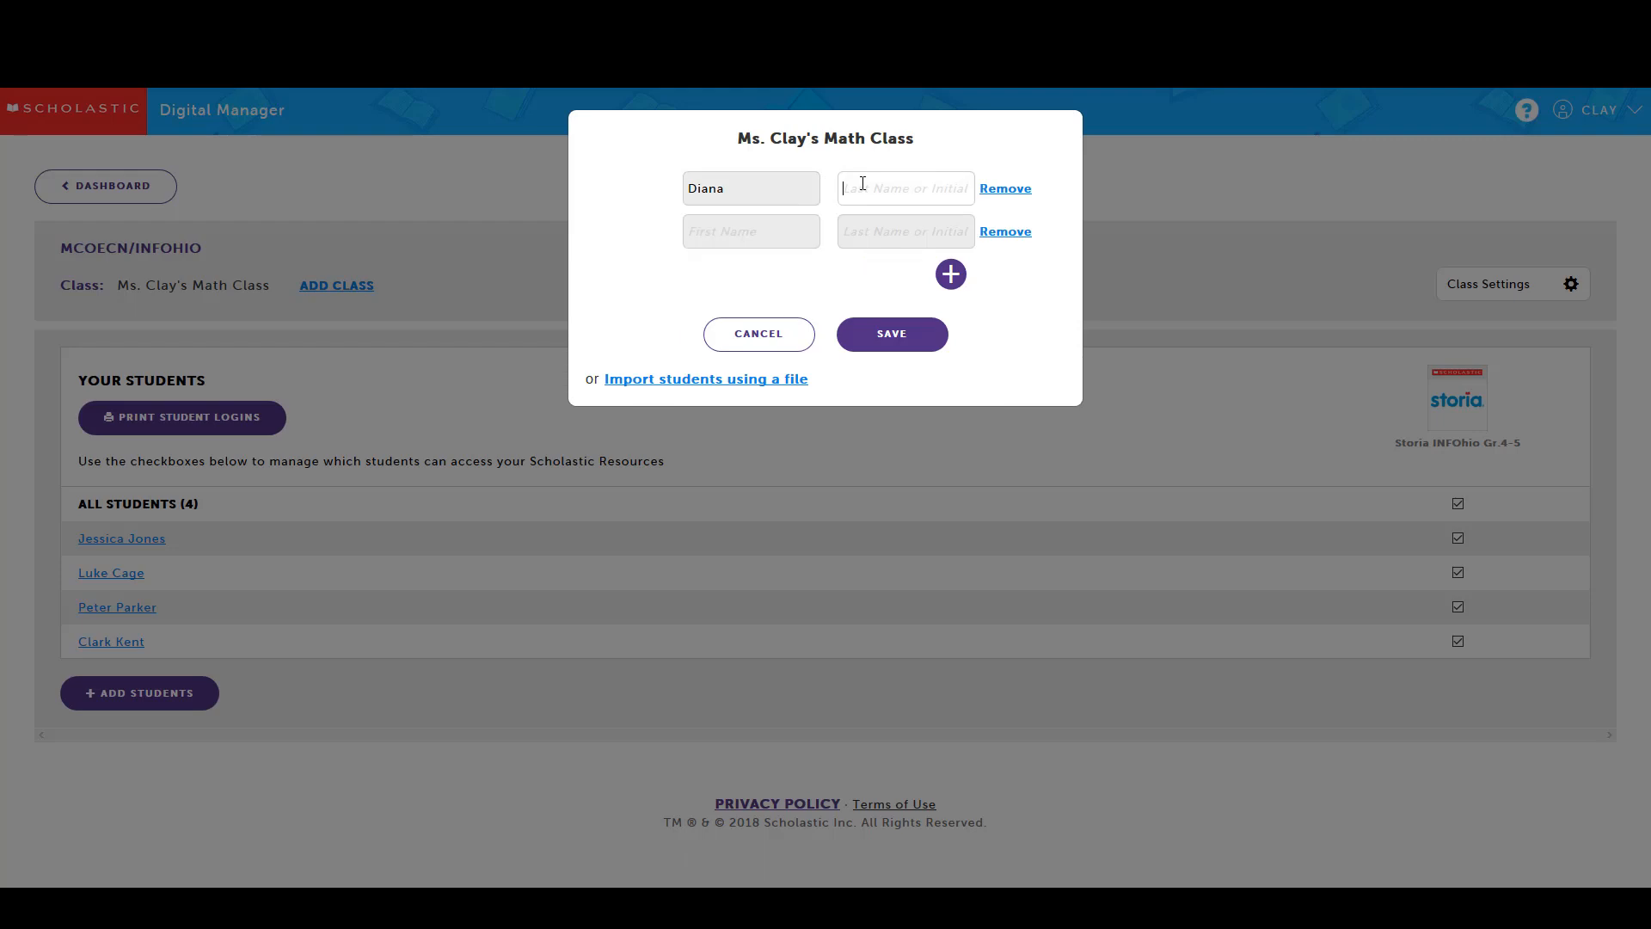
text(Prince)
click(884, 335)
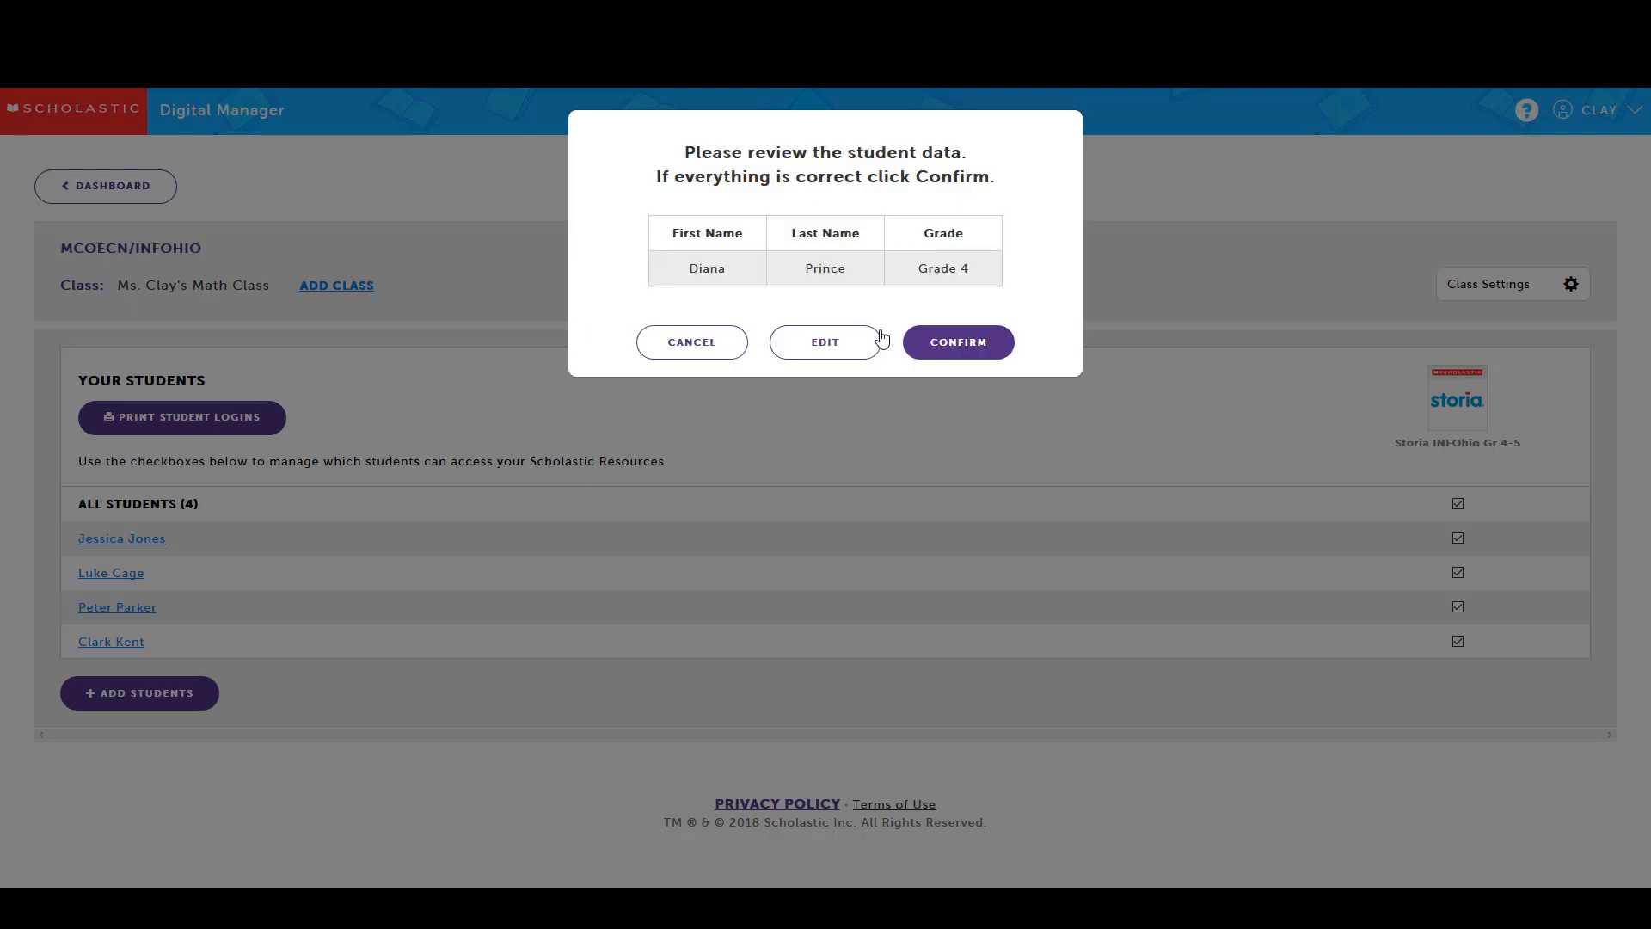
click(946, 347)
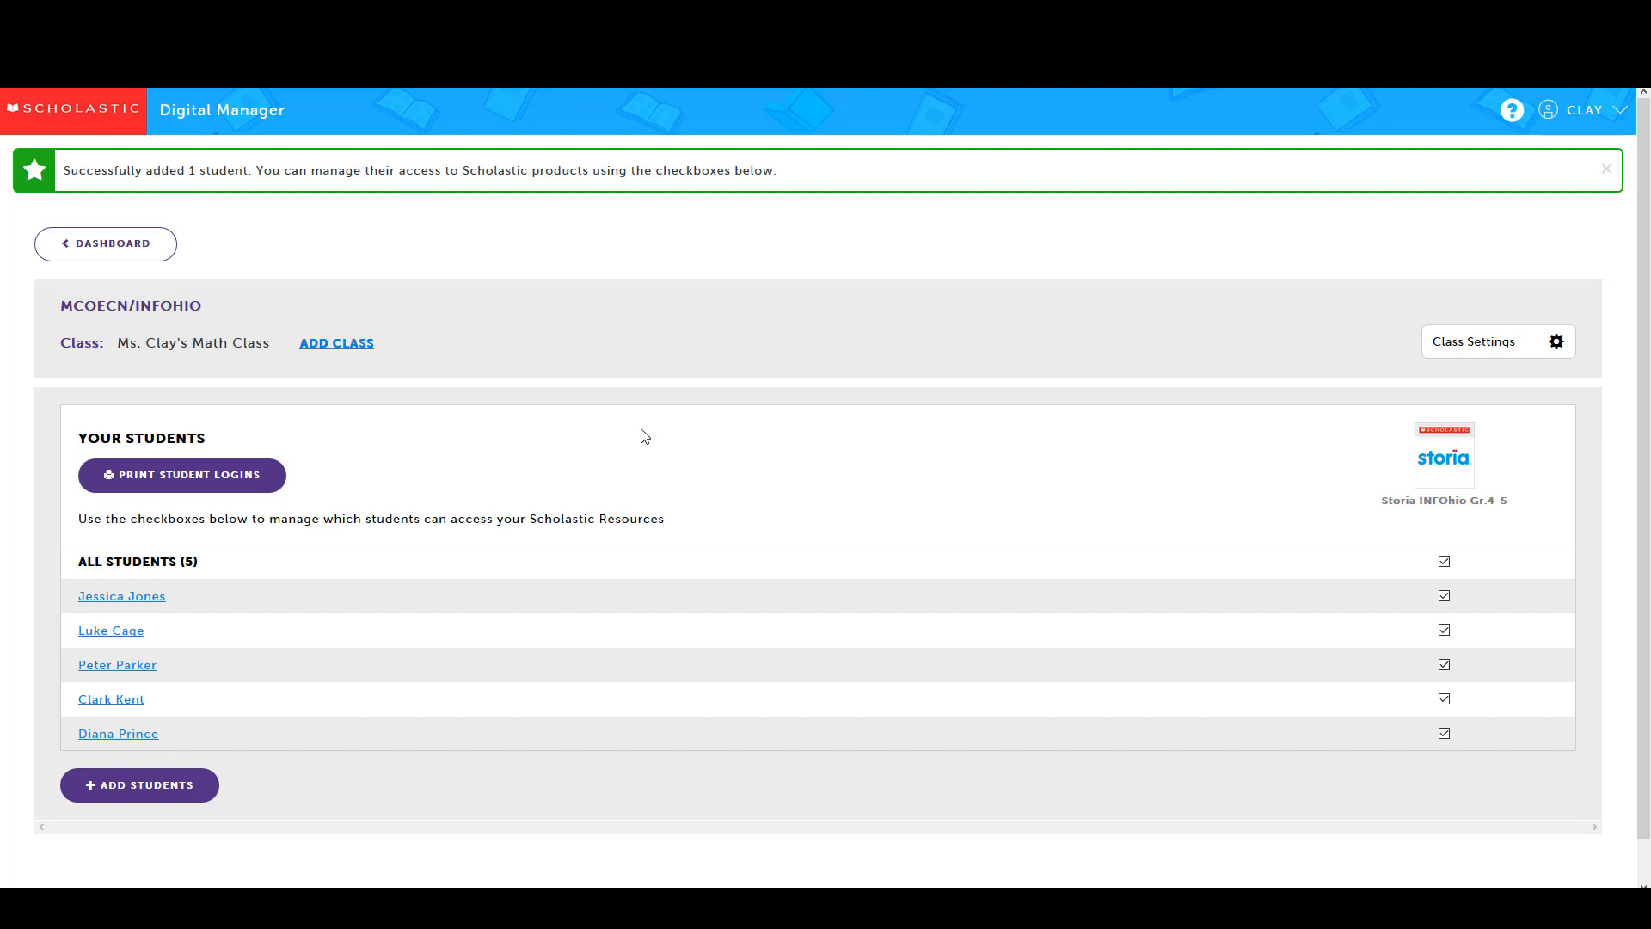
Replace the first student's password with a new one and save the profile
click(85, 602)
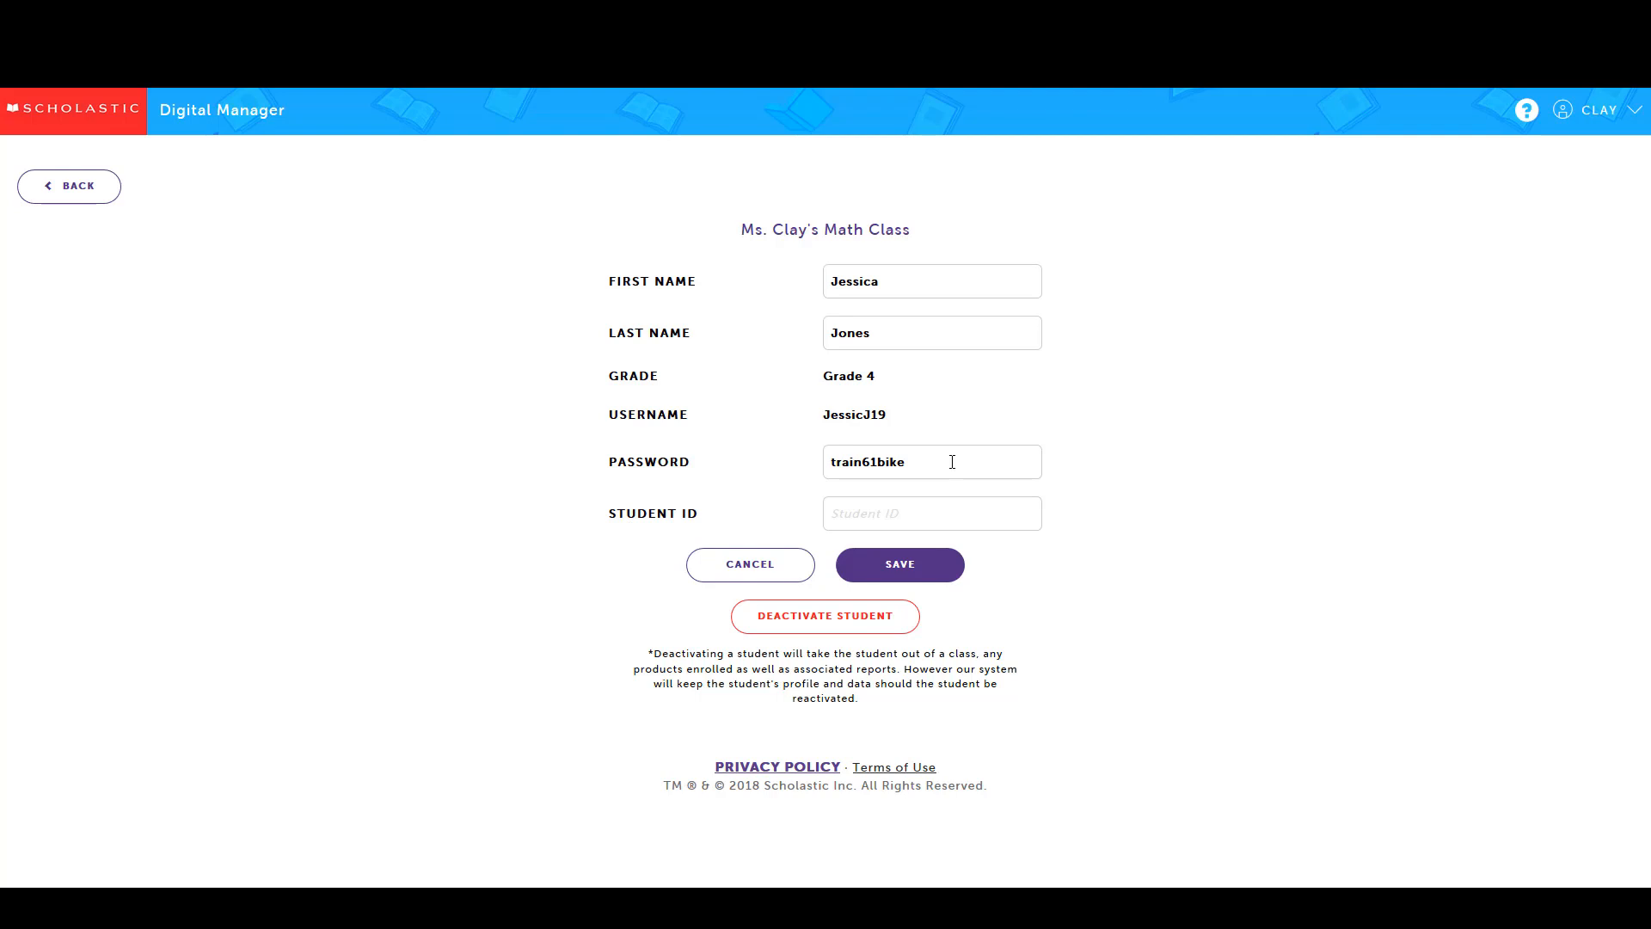
drag(944, 462, 819, 461)
click(902, 573)
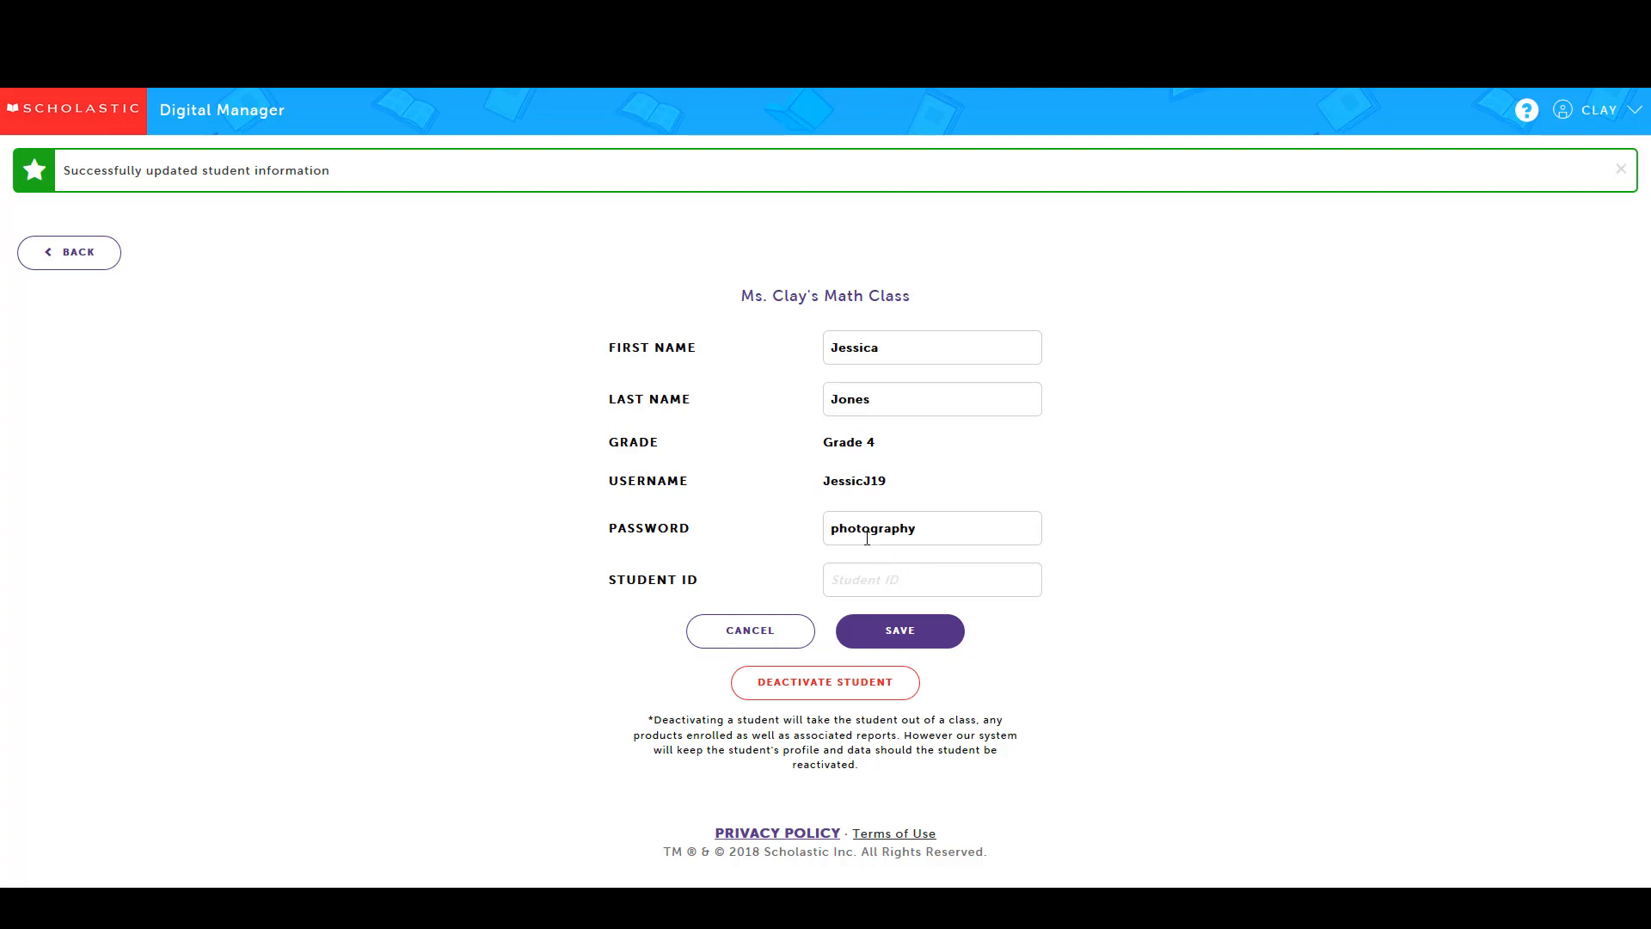
Return through the roster to the dashboard and launch Storia
click(78, 254)
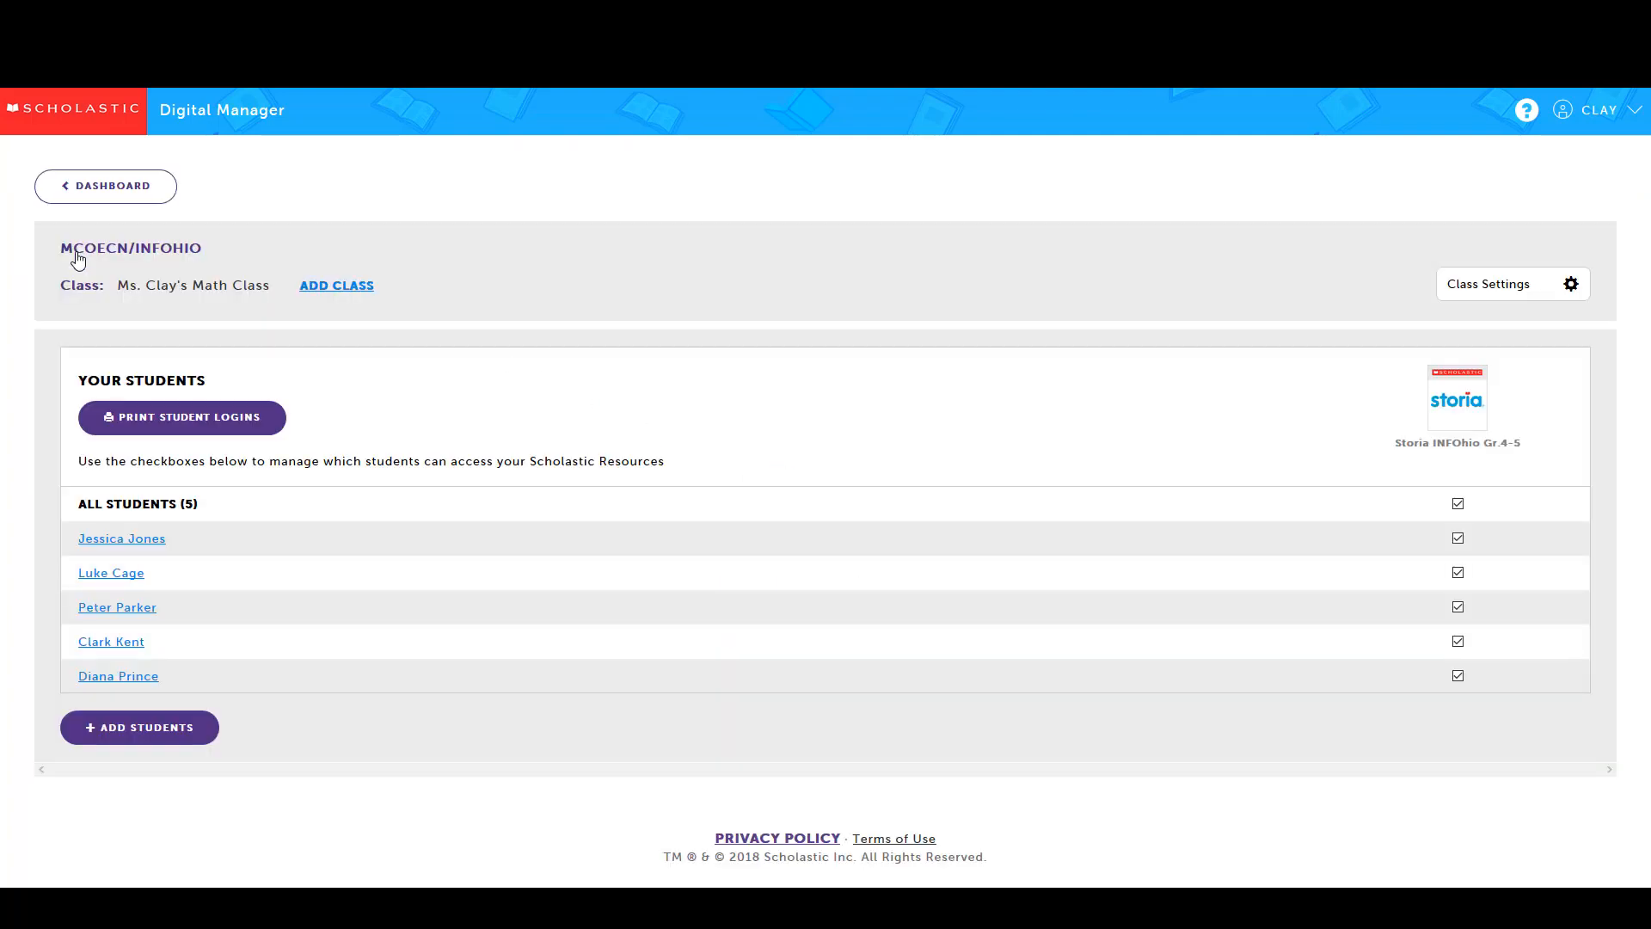
click(86, 188)
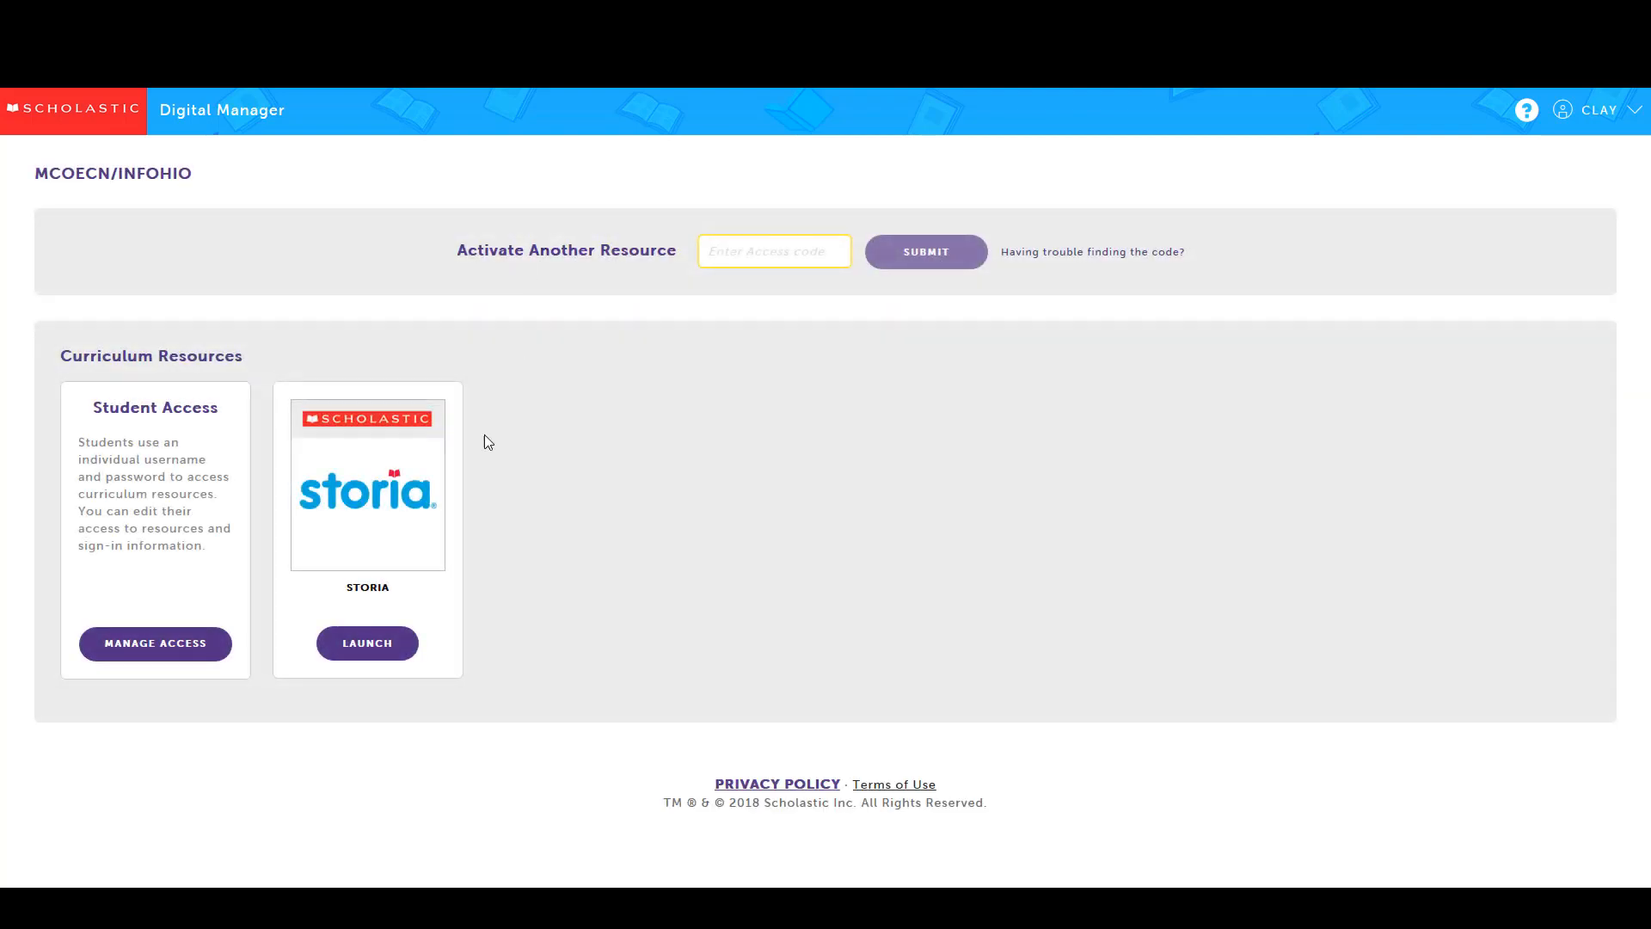
click(369, 644)
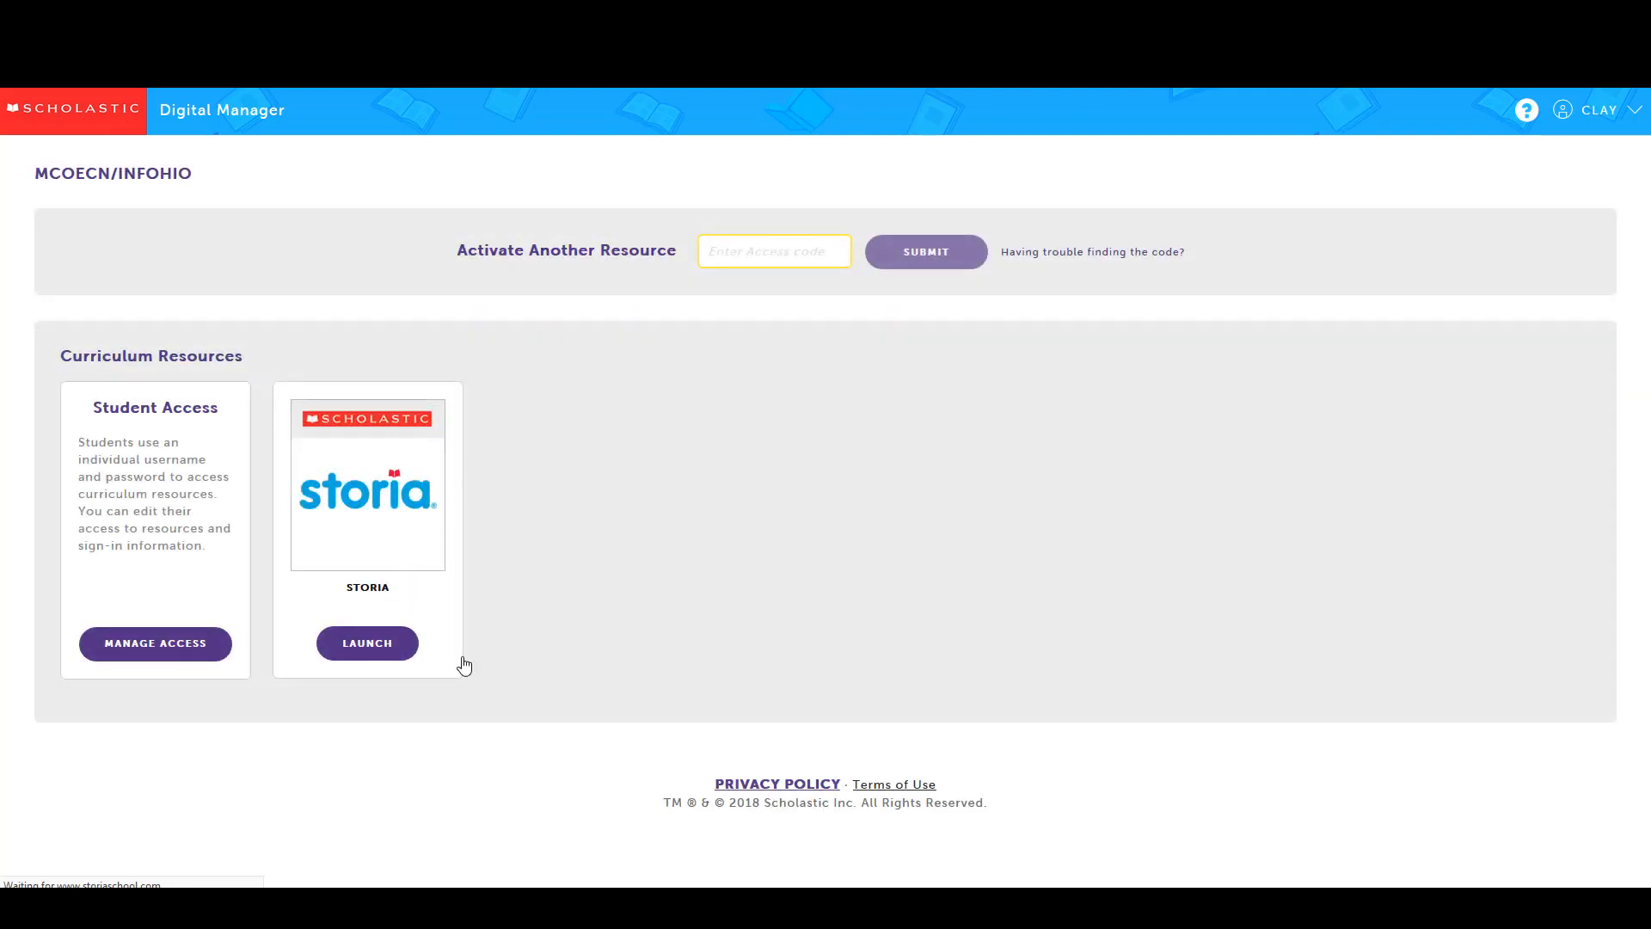